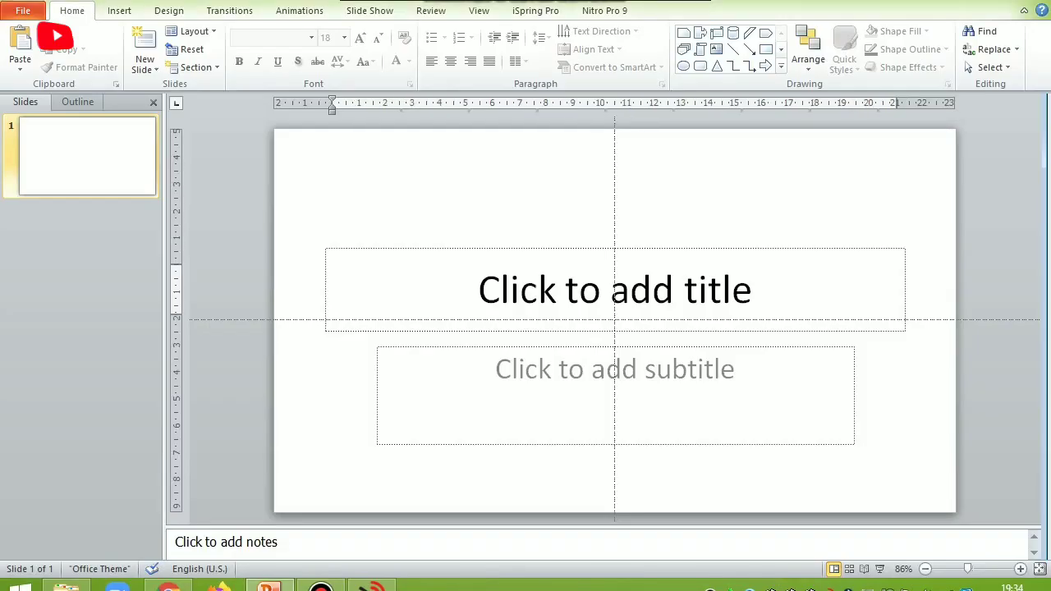
Step: Delete the title placeholder and then the subtitle placeholder from the slide
click(618, 289)
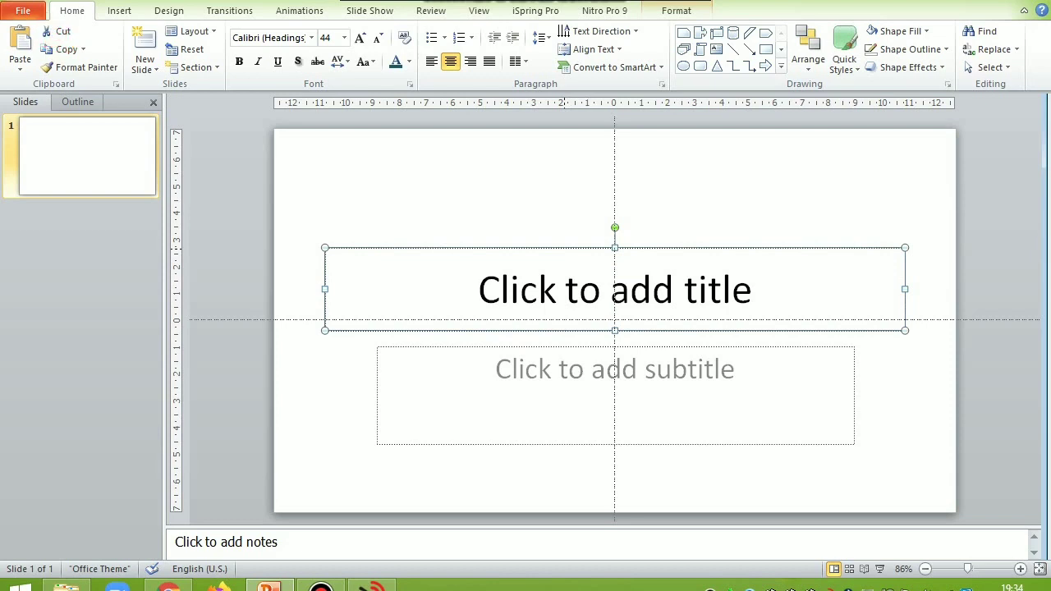
key(Delete)
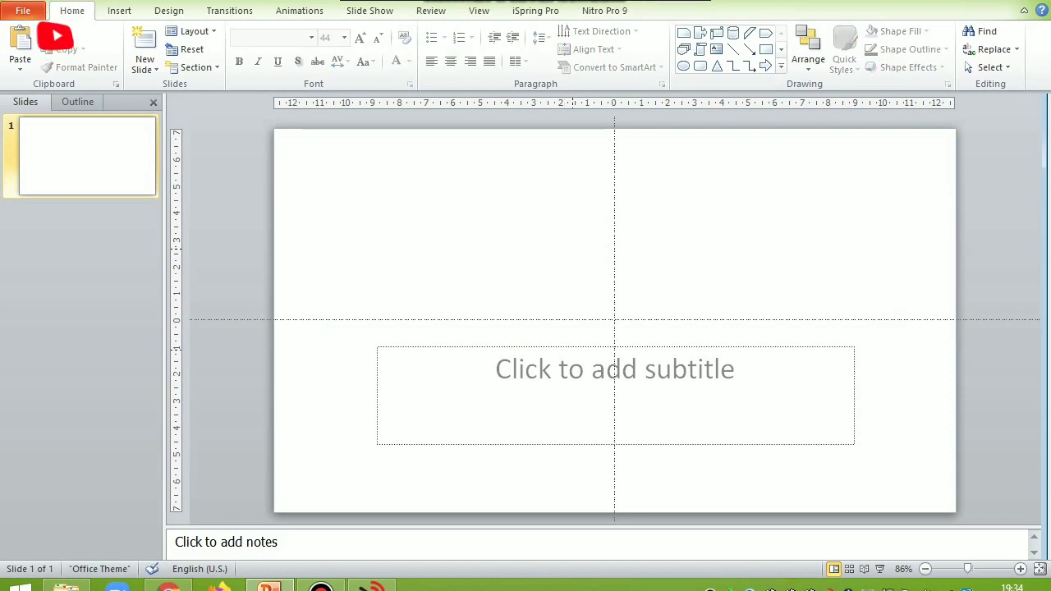
click(615, 369)
key(Escape)
key(Delete)
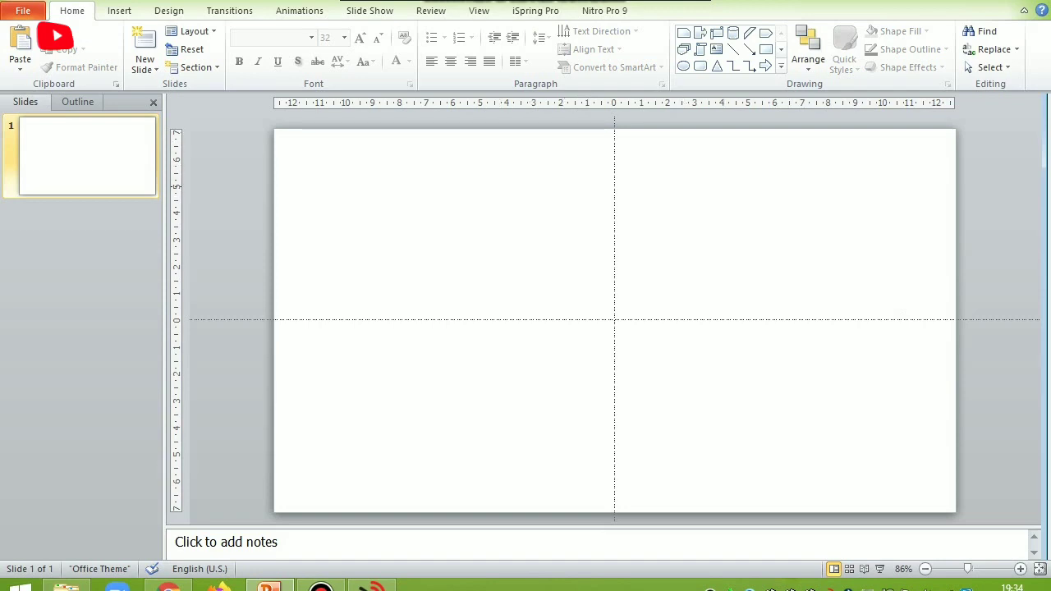
Step: Apply a pale yellow custom colour as the slide background fill
right_click(428, 187)
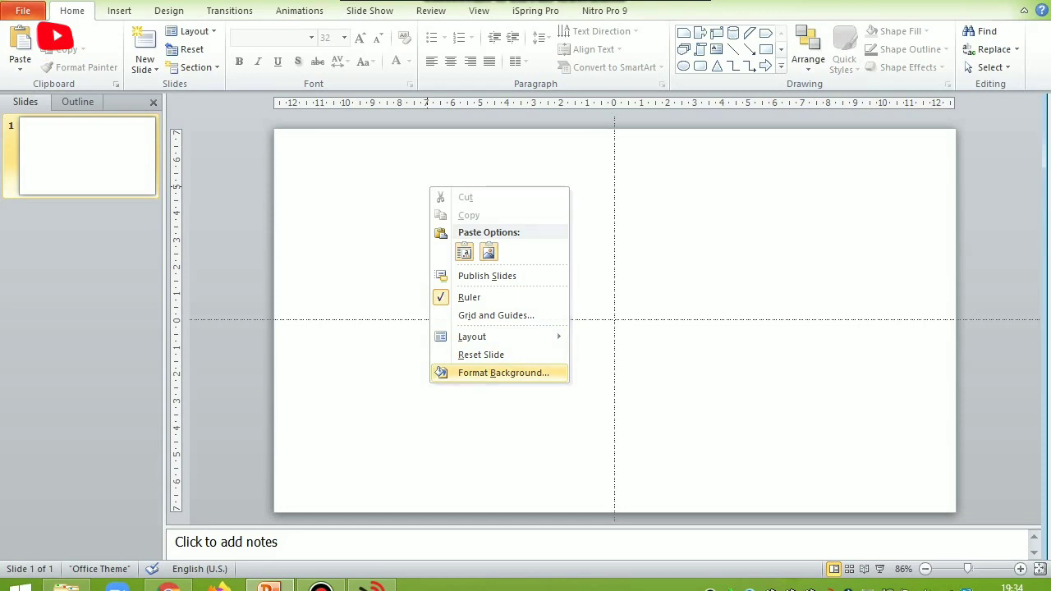
click(503, 373)
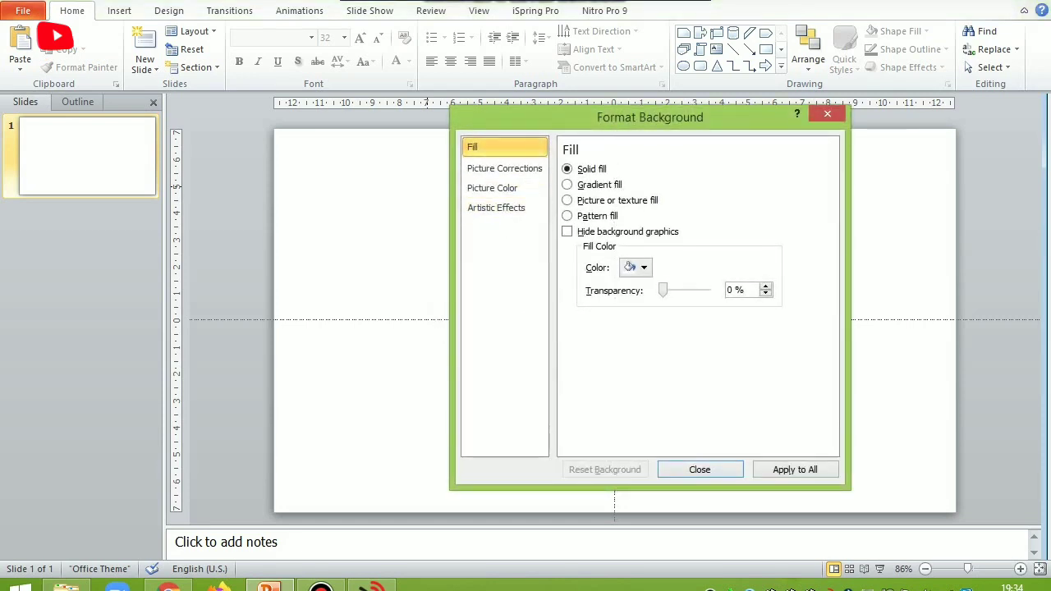
click(636, 267)
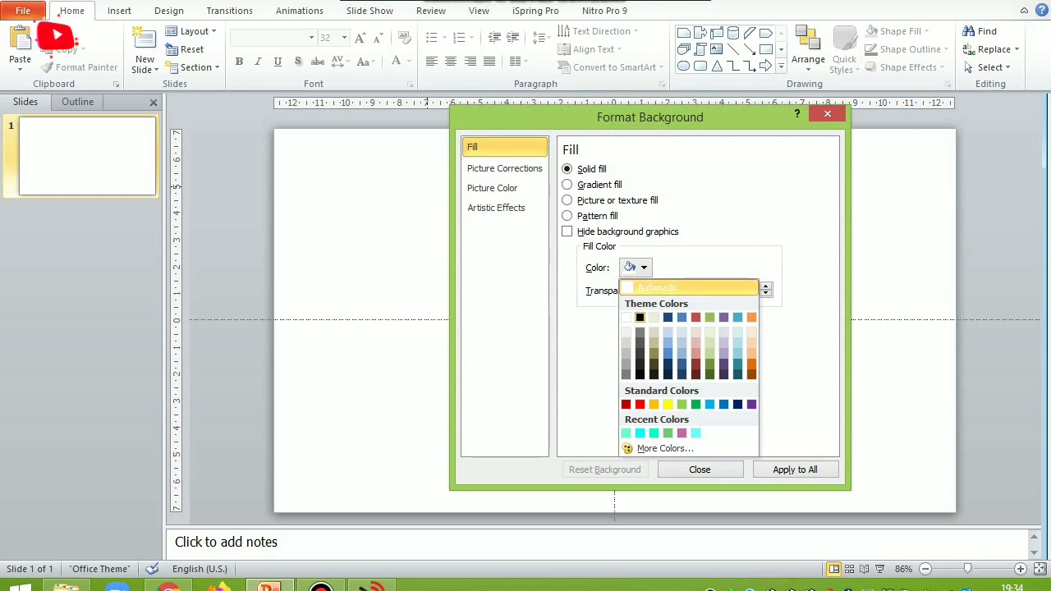
click(661, 449)
key(Return)
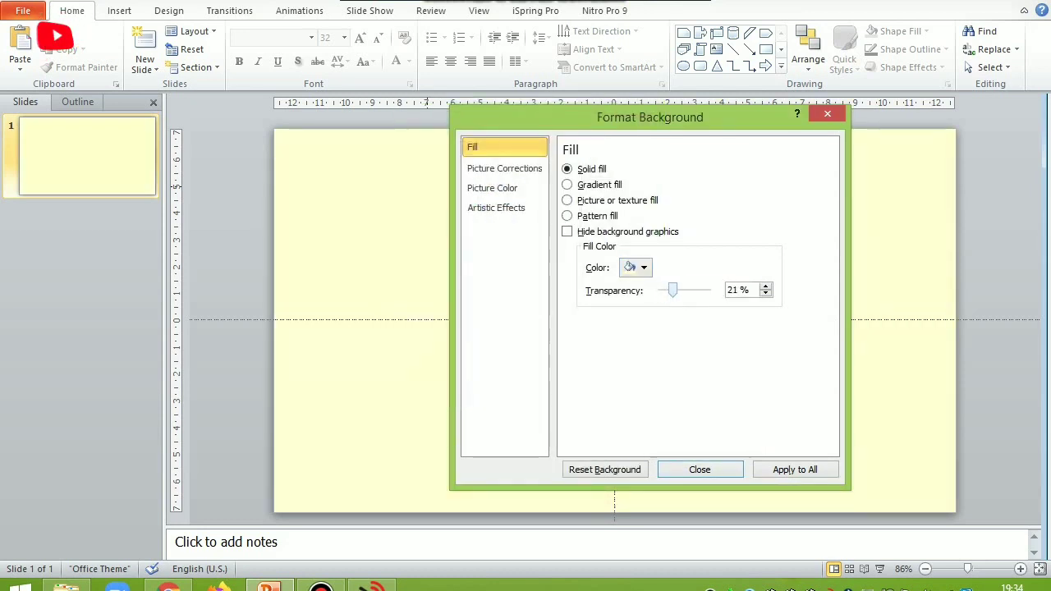
Step: Revert the slide background fill to solid white
click(637, 267)
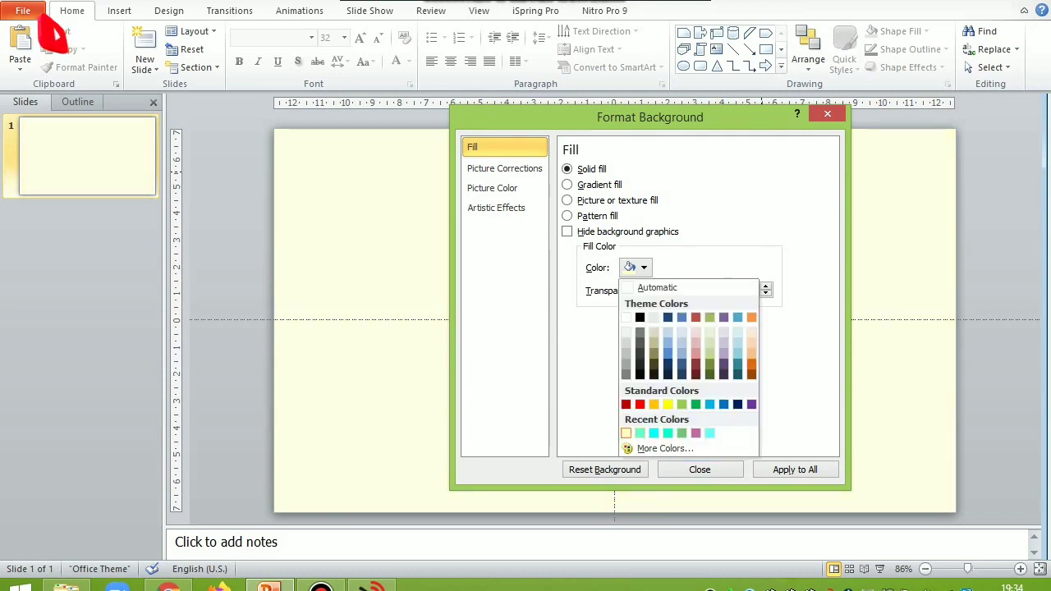
key(Escape)
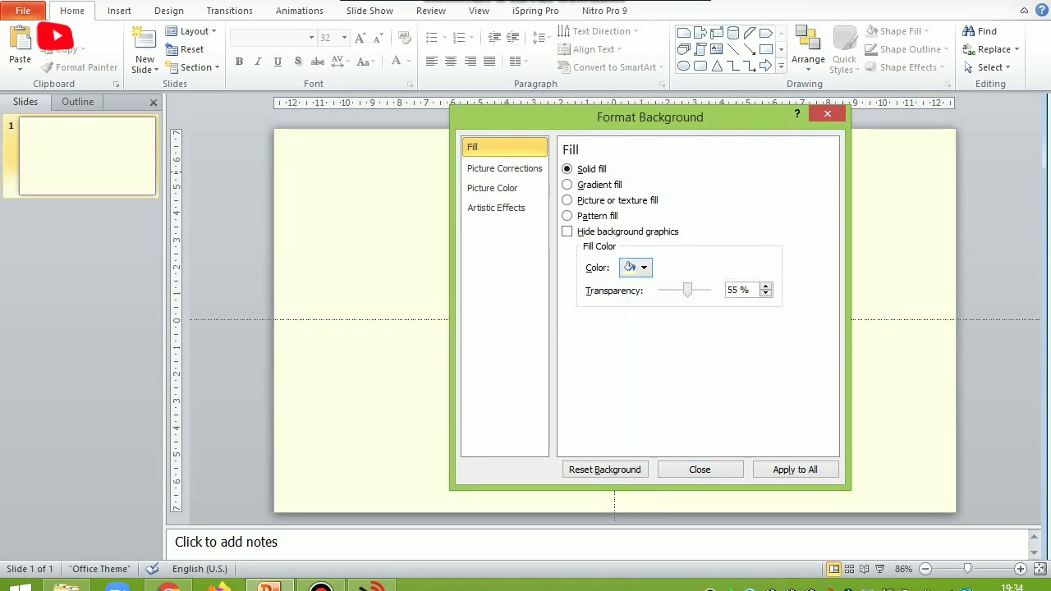
click(636, 267)
click(630, 316)
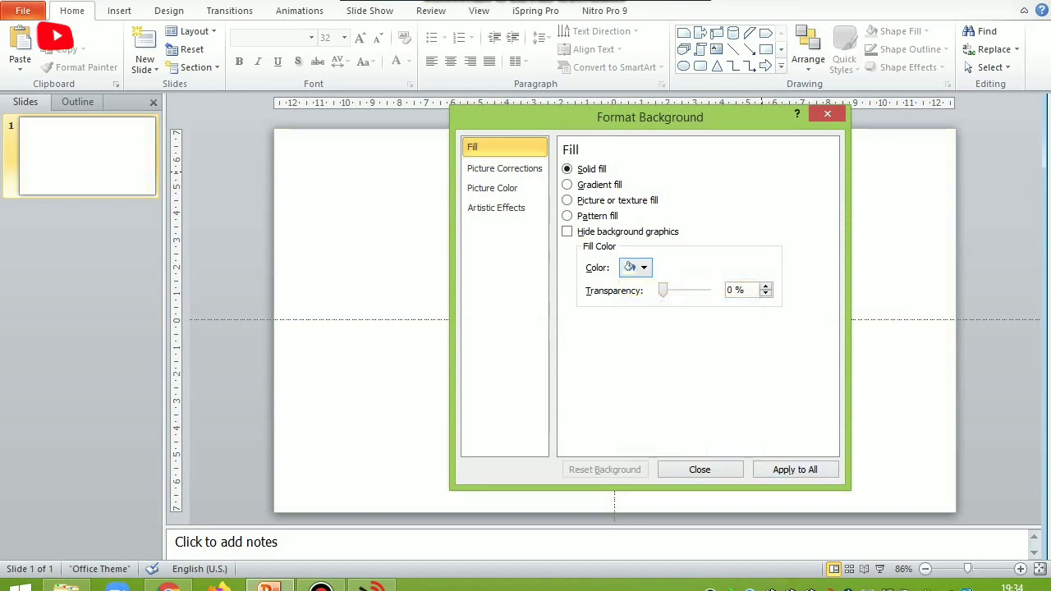
key(Escape)
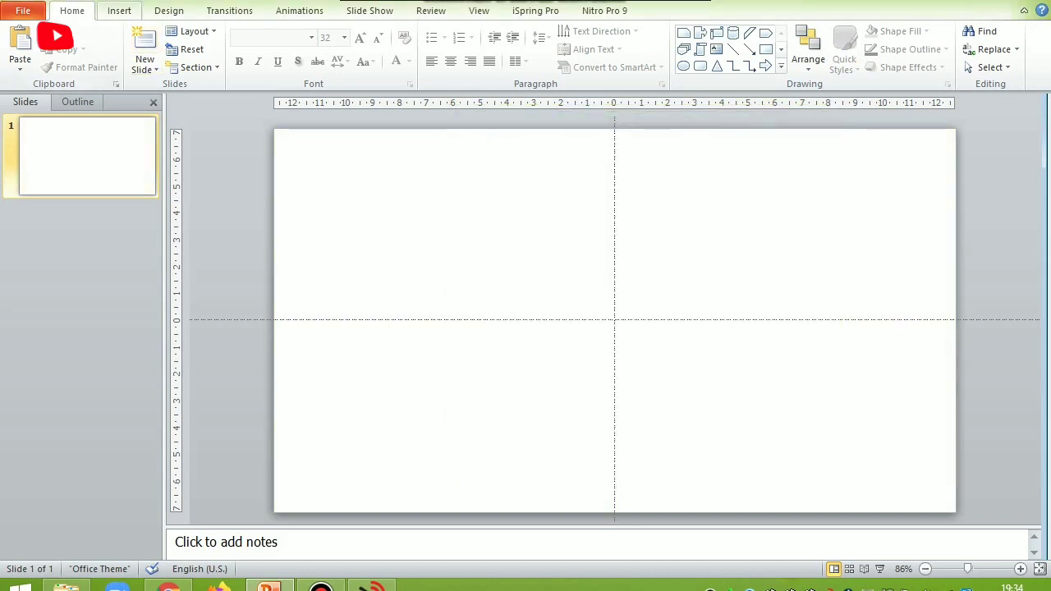
key(alt+n)
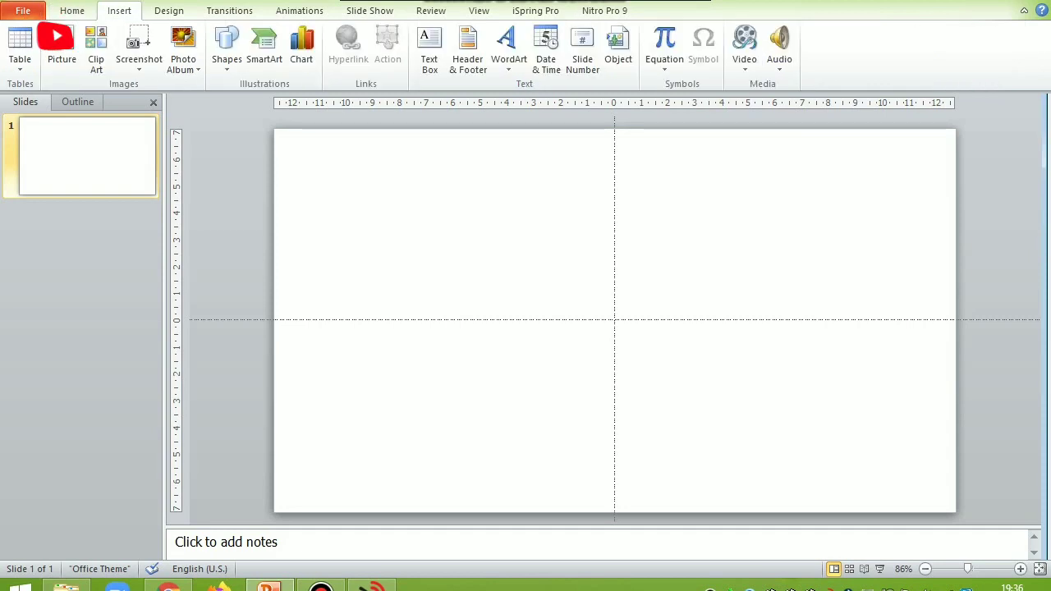
Step: Draw a blue rectangle from the slide's top-left corner to near the bottom-right edge
click(226, 48)
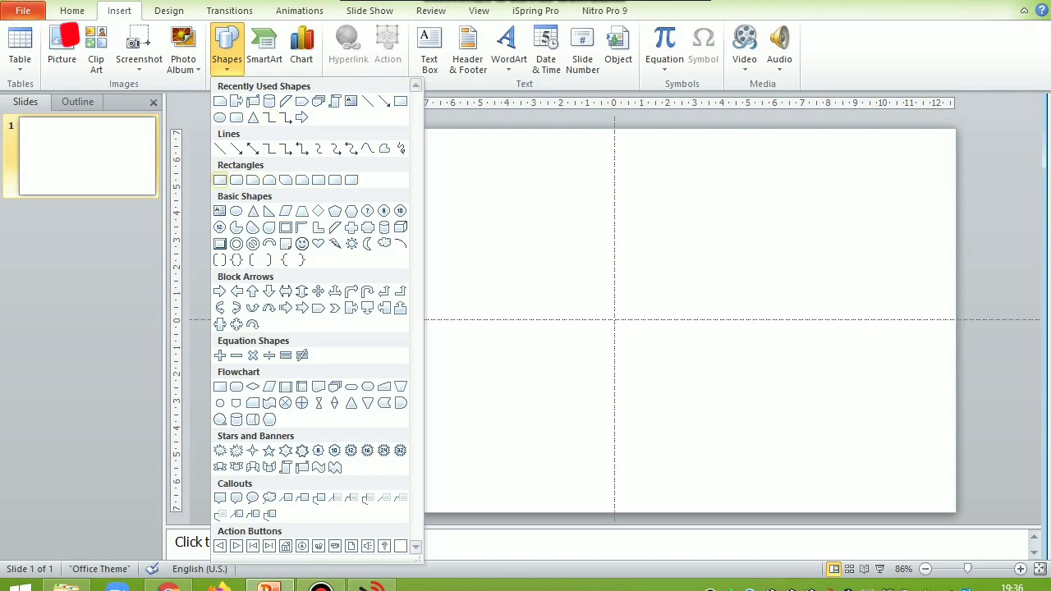
click(219, 180)
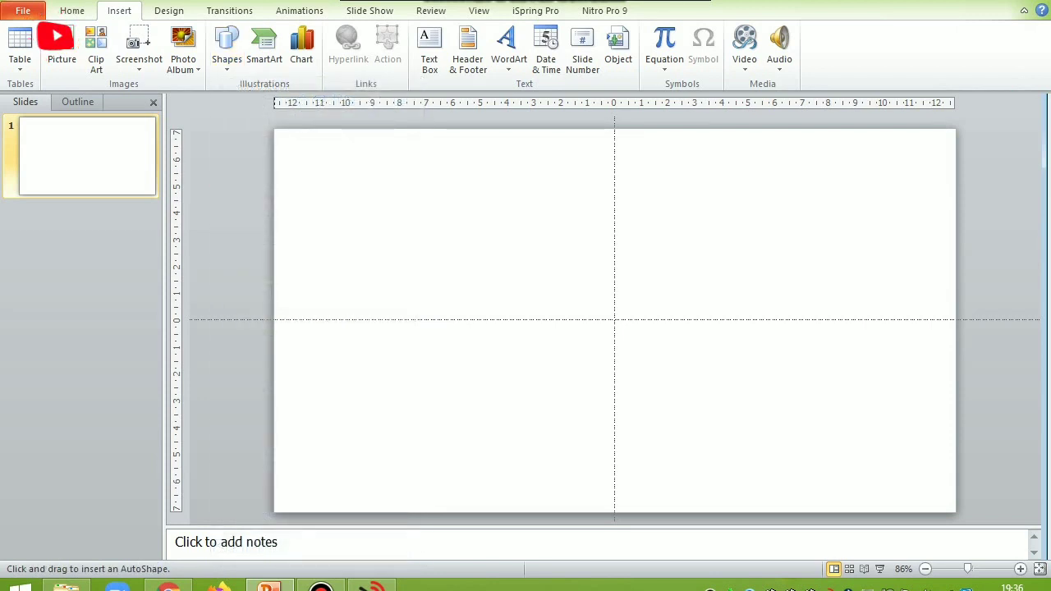
mouse_move(273, 129)
mouse_down()
mouse_move(916, 498)
mouse_move(916, 513)
mouse_up()
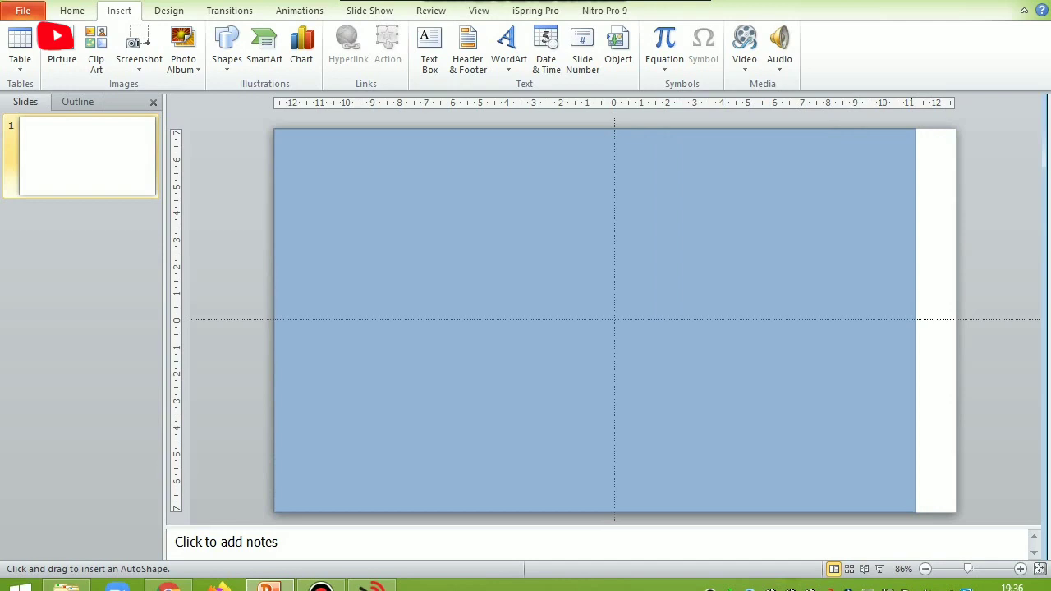
drag(914, 511, 914, 511)
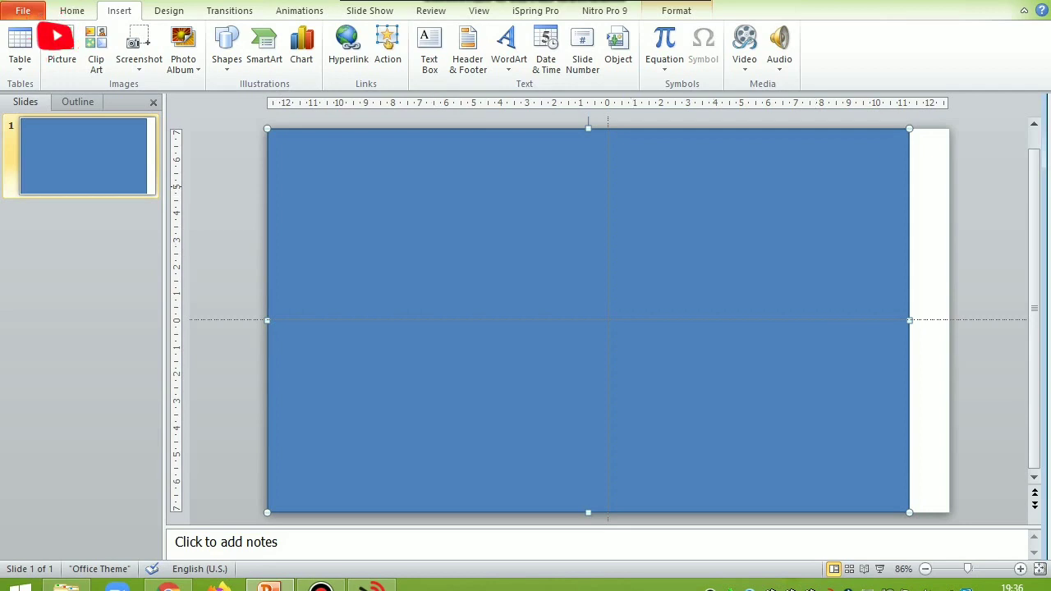
click(227, 49)
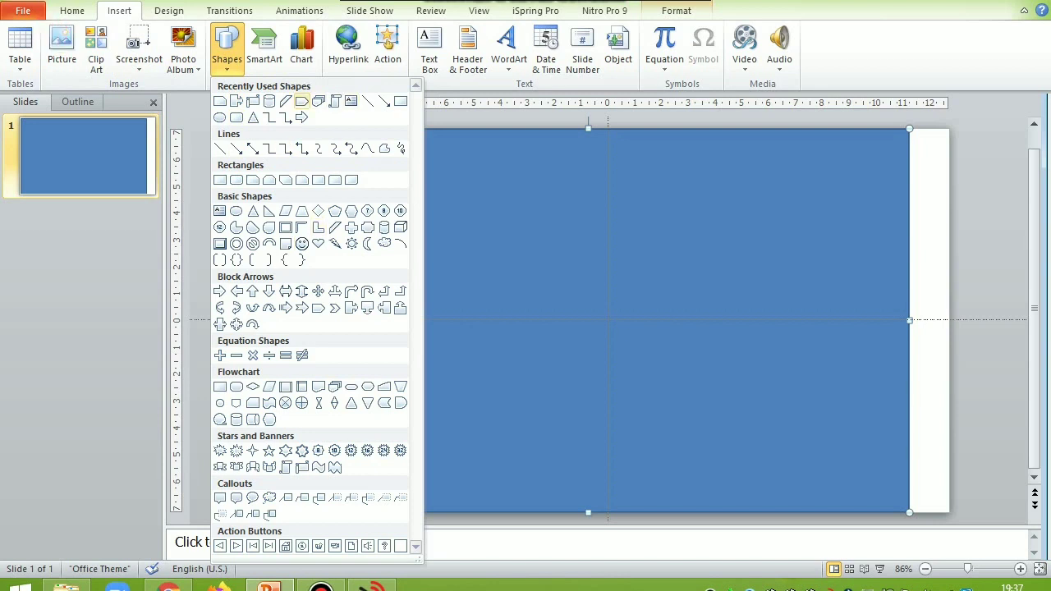
Step: Draw a small pentagon arrow at the top-right corner, nudged slightly right
click(301, 101)
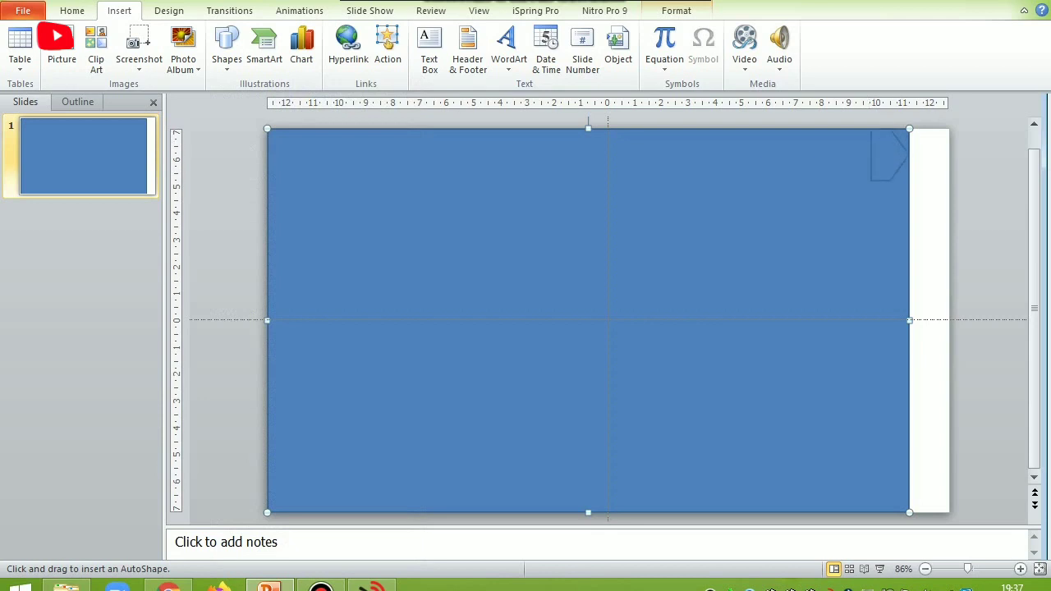
drag(908, 179, 930, 181)
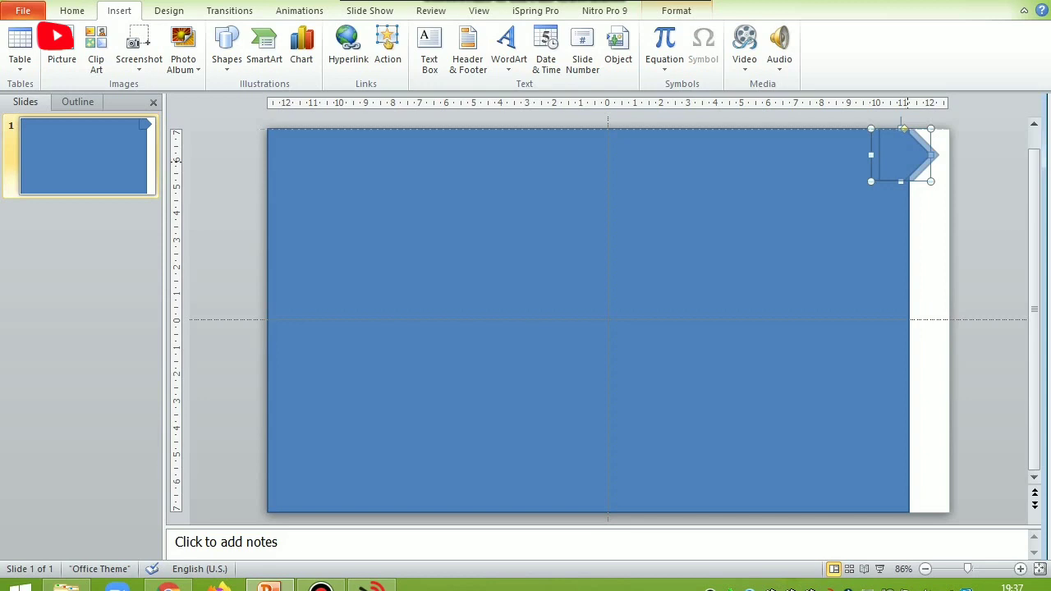
drag(901, 154, 920, 155)
click(895, 213)
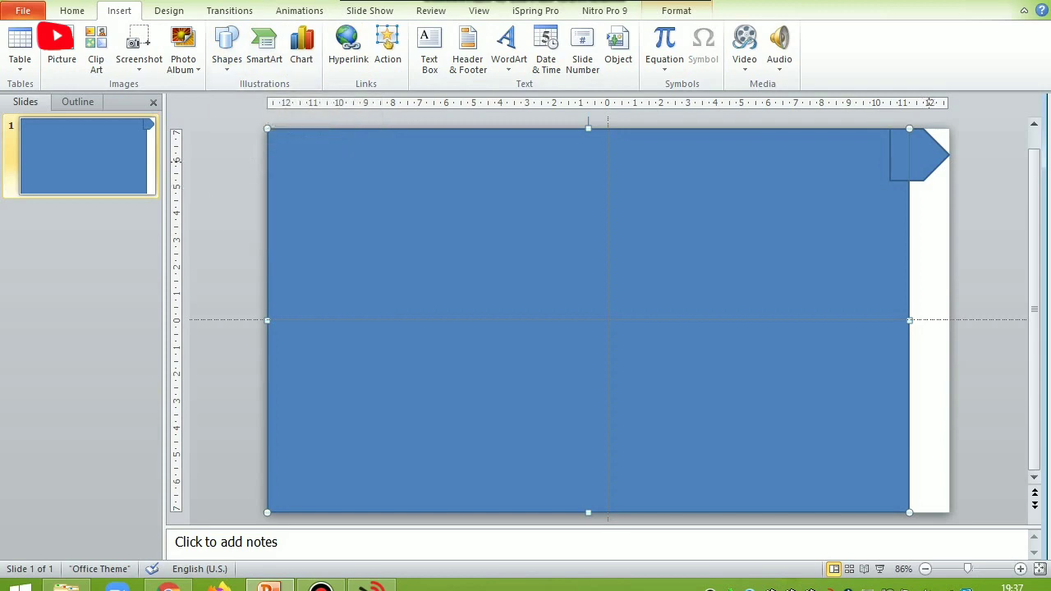
Step: Select the pentagon arrow together with the large rectangle
click(919, 154)
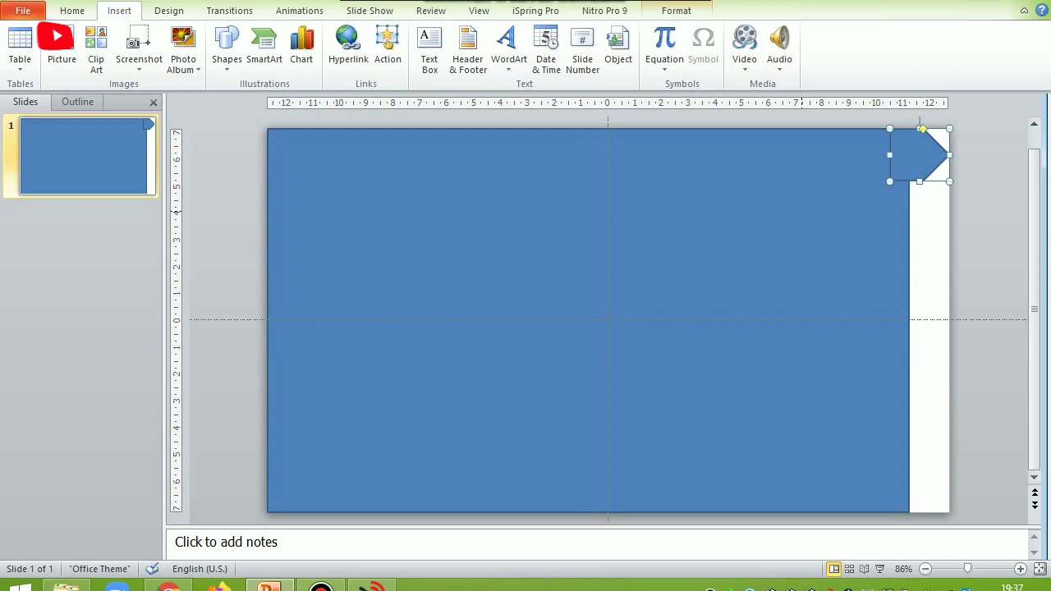
key(ctrl+a)
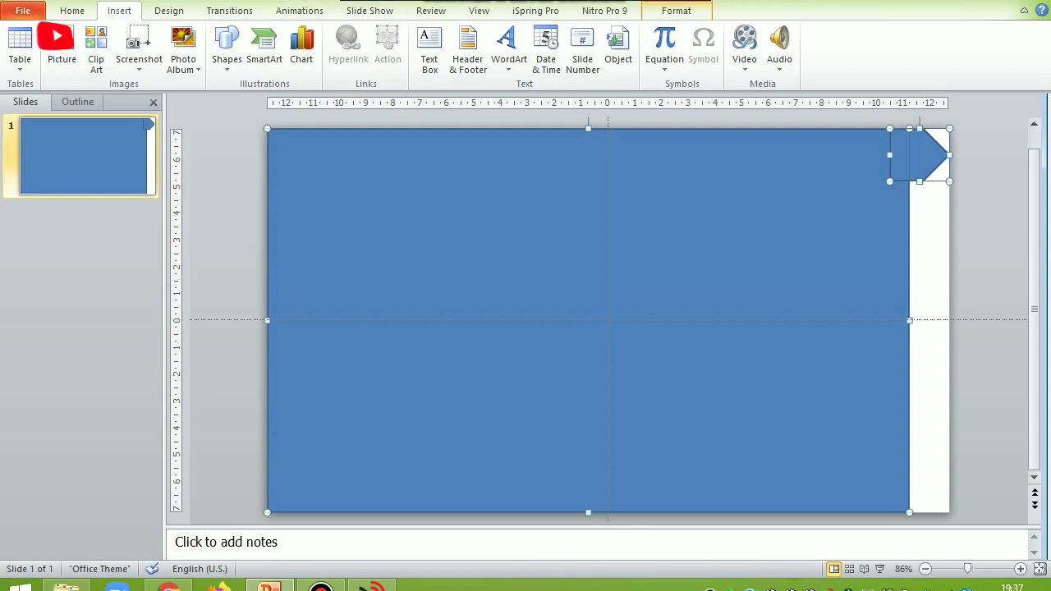
click(676, 11)
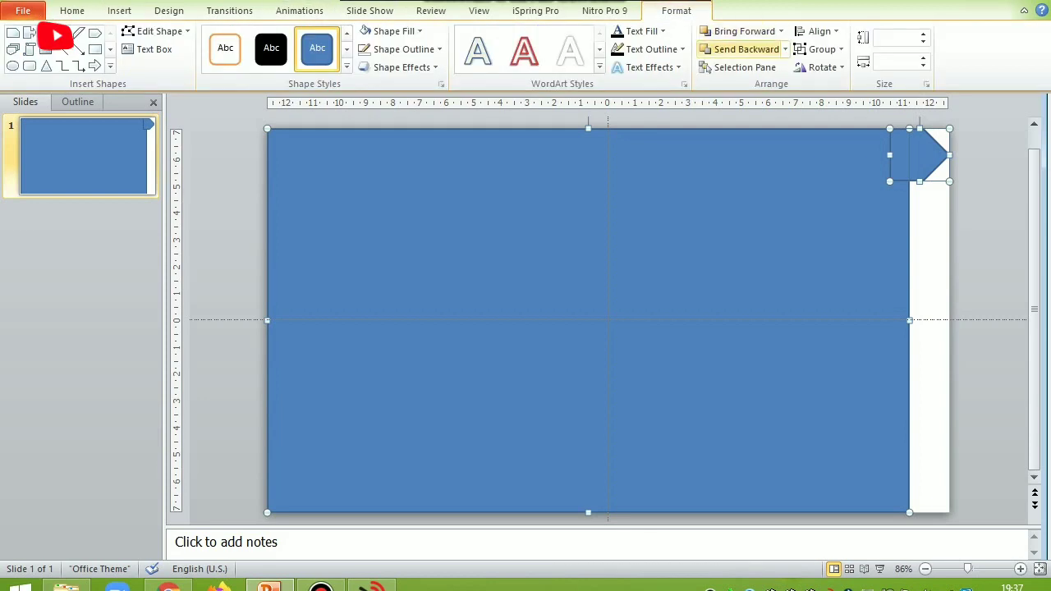
Step: Group the rectangle and pentagon arrow, and remove the group's outline
click(822, 50)
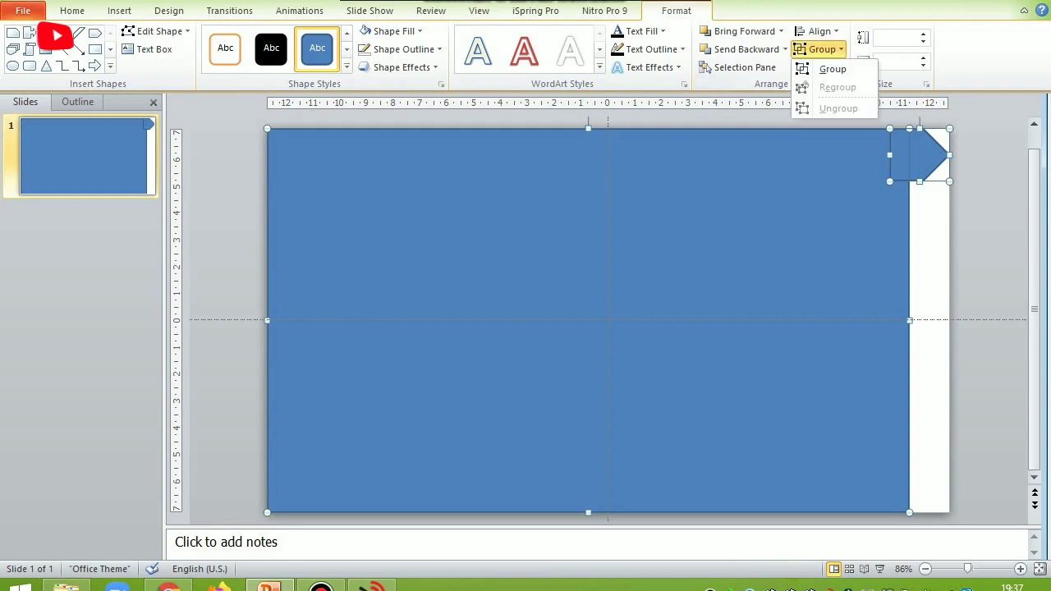
click(831, 69)
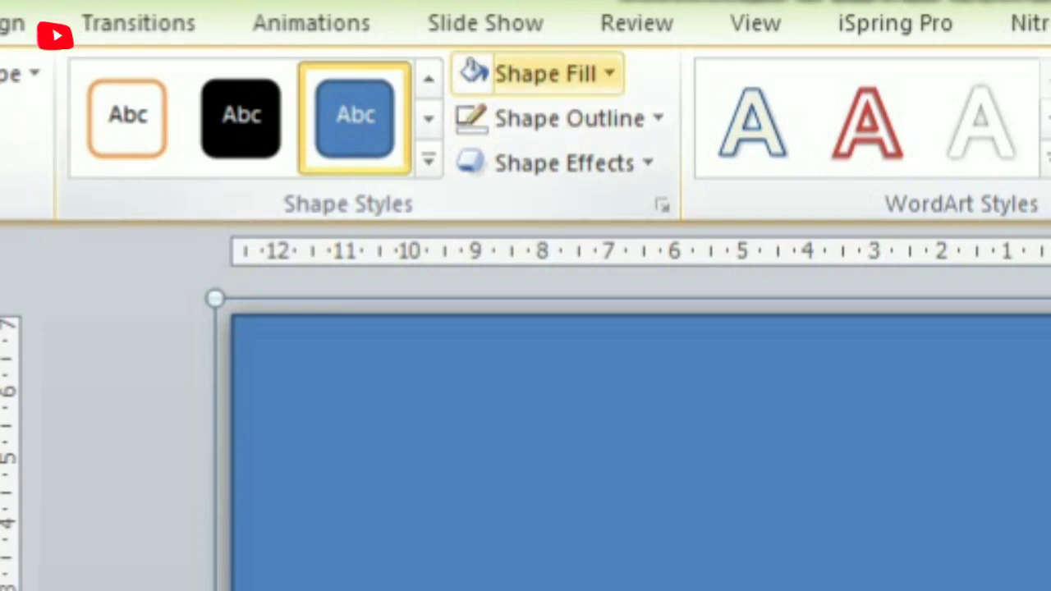
click(568, 118)
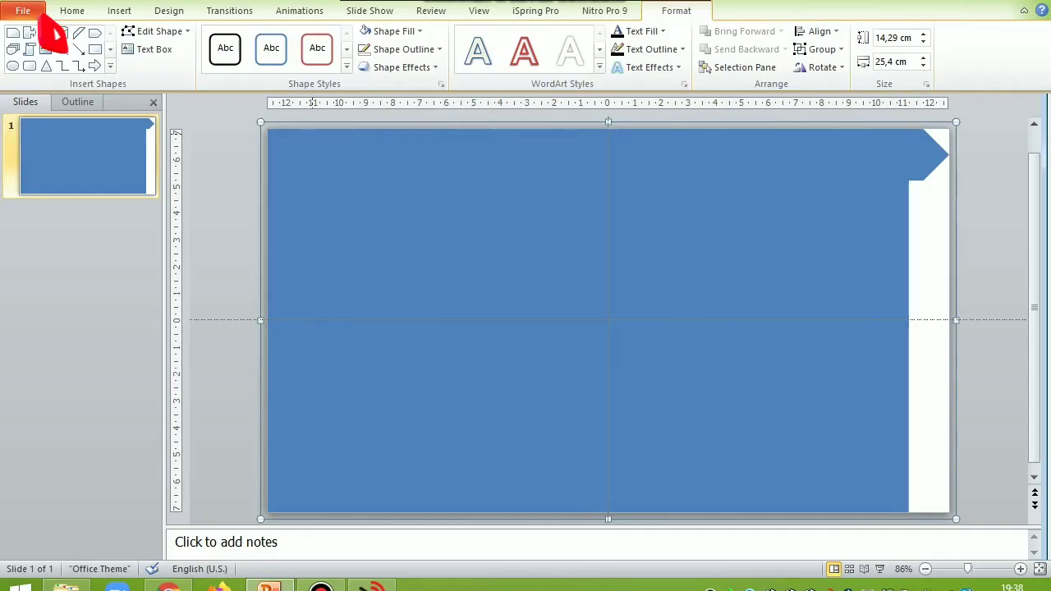
click(119, 10)
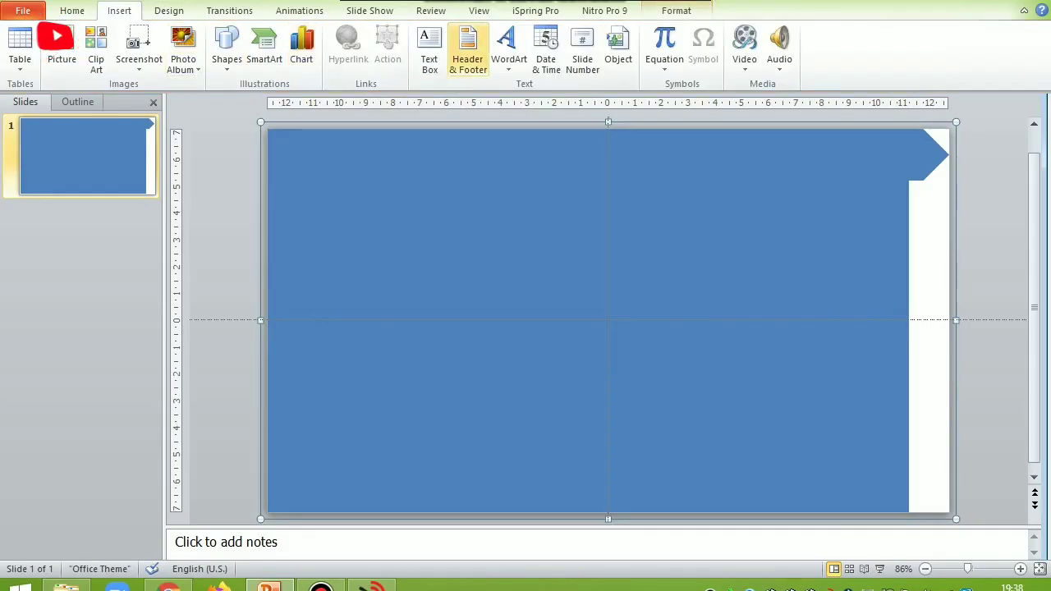
Step: Add a text box containing 1 and set it in Arial Rounded MT Bold
click(430, 50)
drag(565, 181, 599, 229)
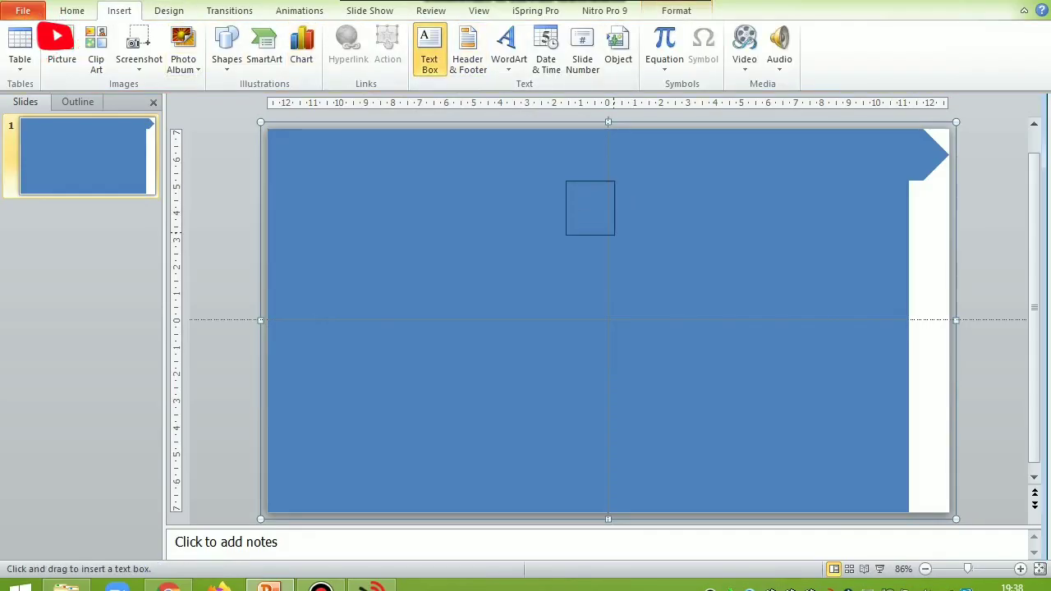
text(1)
click(311, 38)
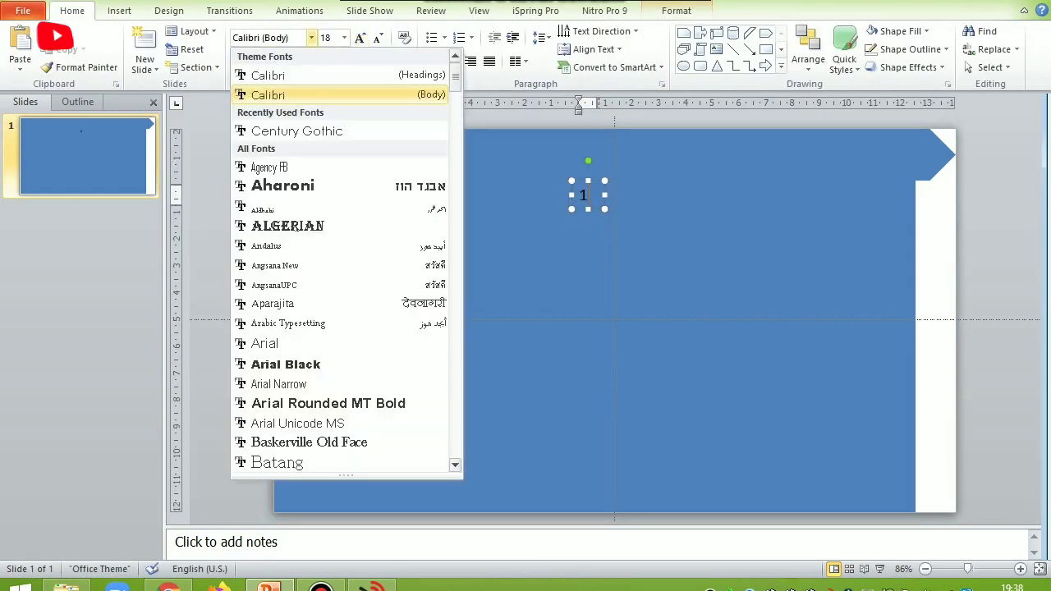
click(311, 38)
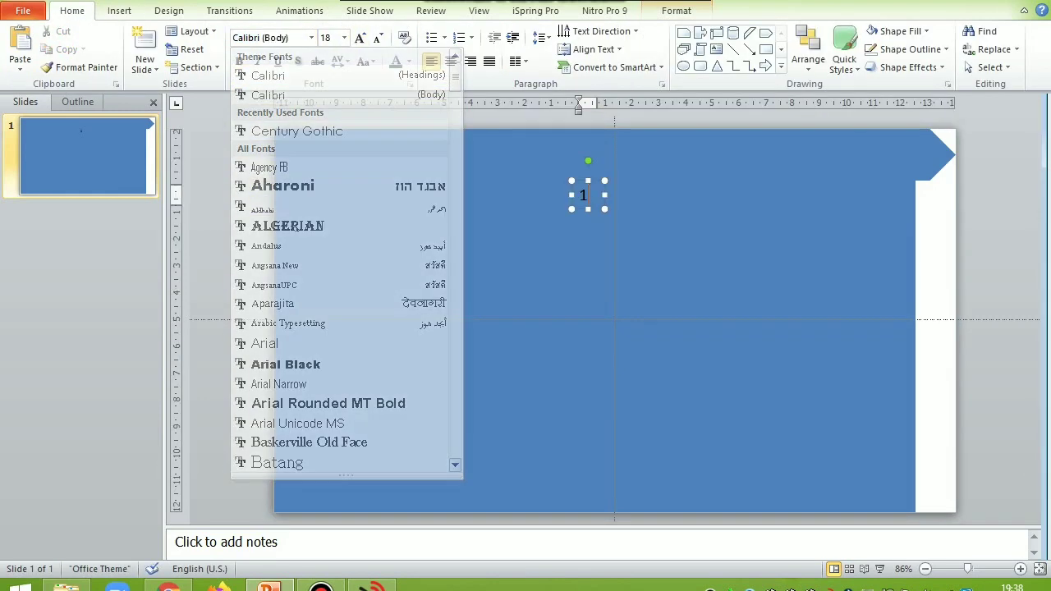
click(311, 37)
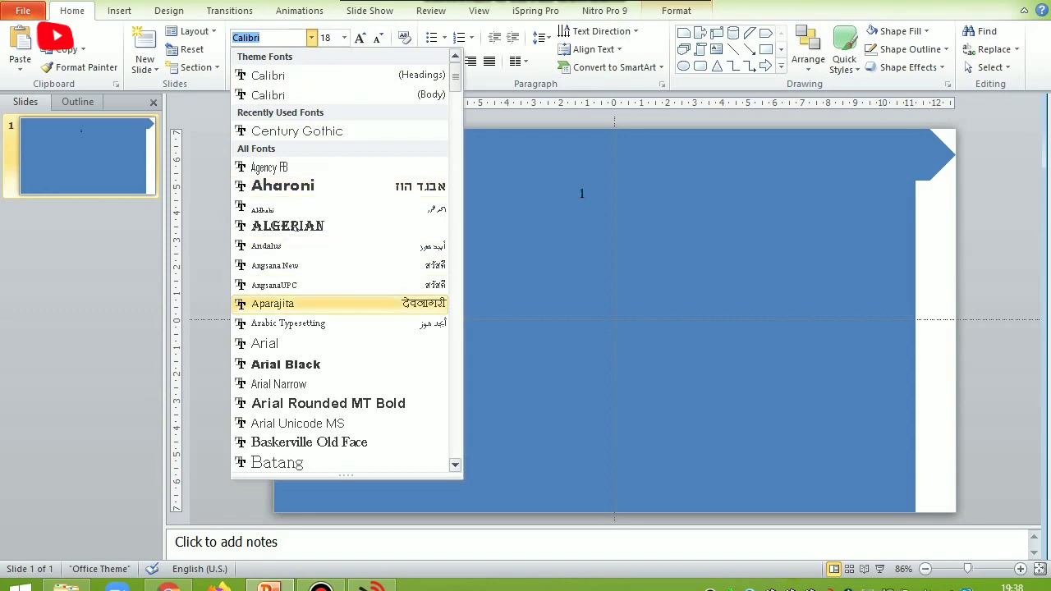
click(329, 403)
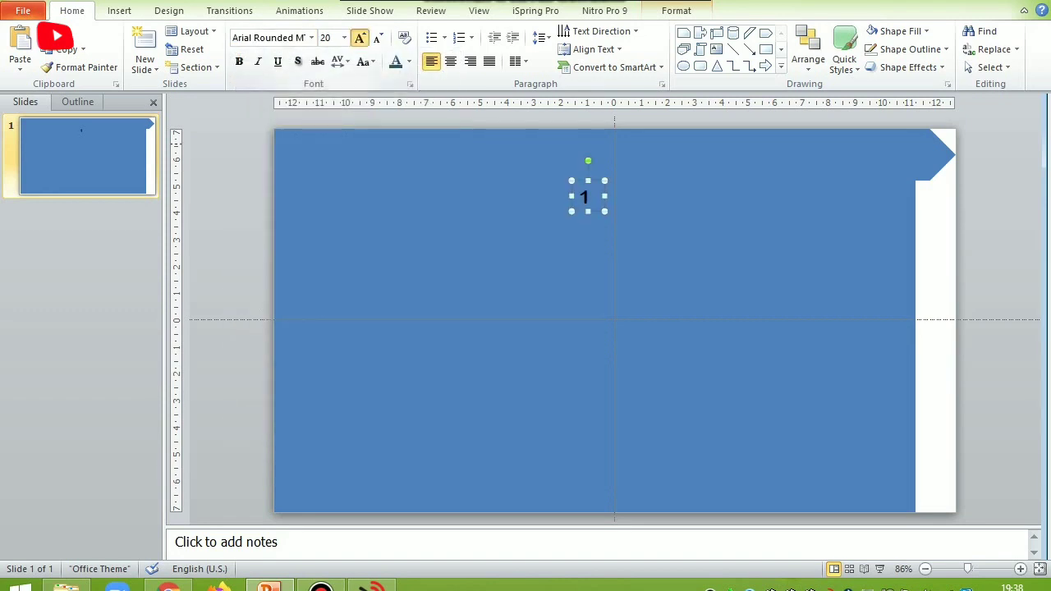
Step: Make the 1 white and move it onto the panel's arrow tip
click(409, 62)
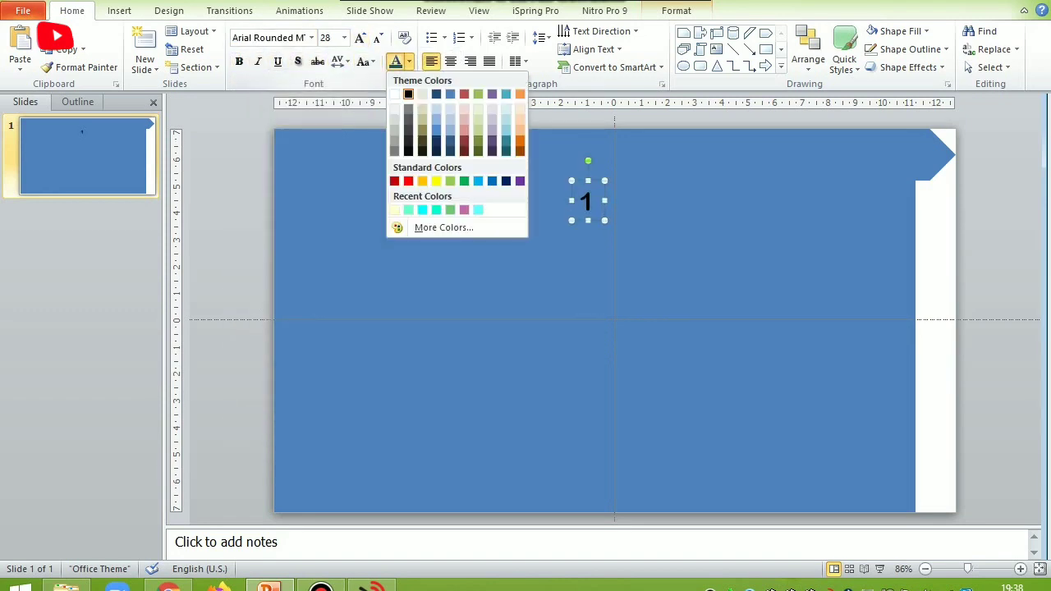
click(395, 94)
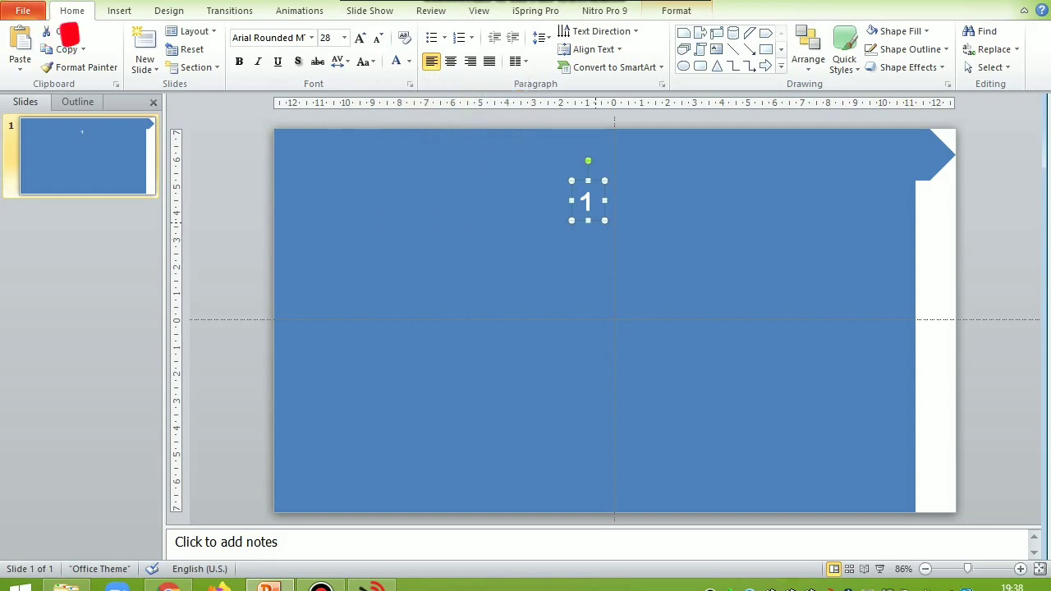
mouse_move(856, 162)
mouse_down()
mouse_move(927, 156)
mouse_move(918, 156)
mouse_up()
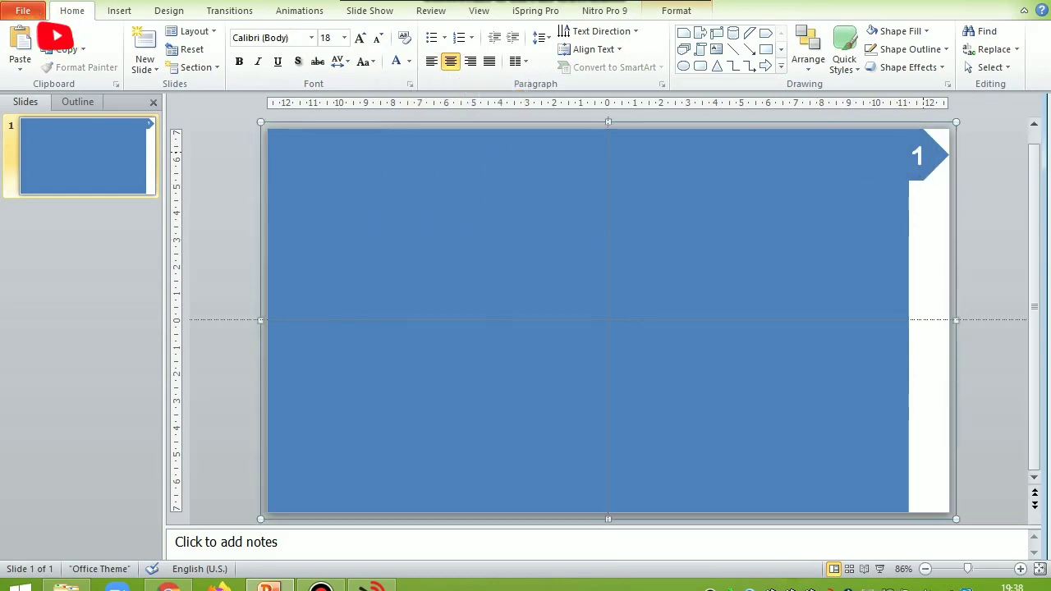
click(923, 156)
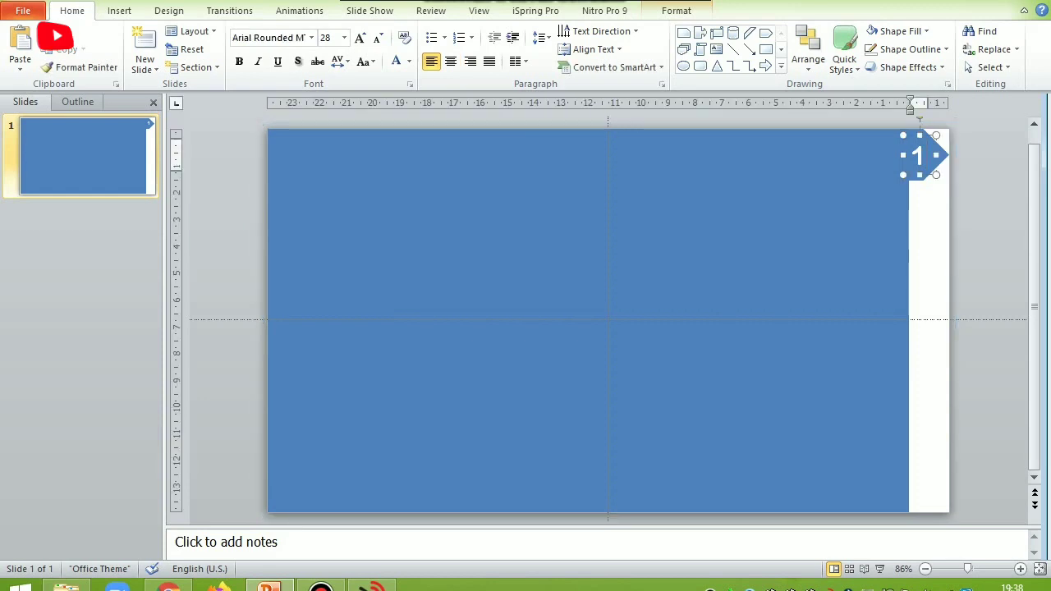
Step: Select the number 1 text box together with the blue panel
key(Escape)
key(Tab)
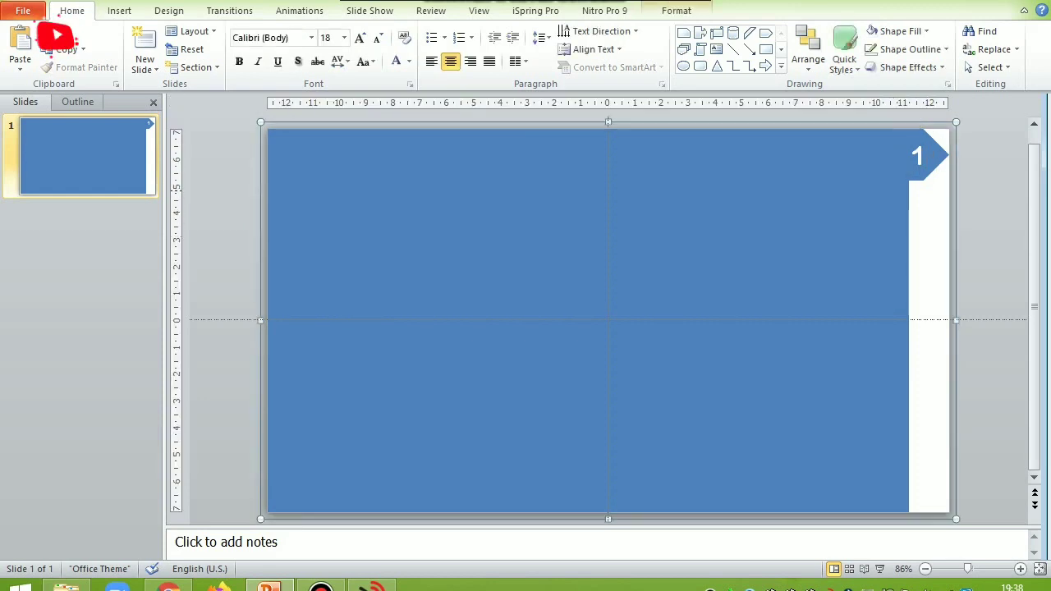
key(ctrl+a)
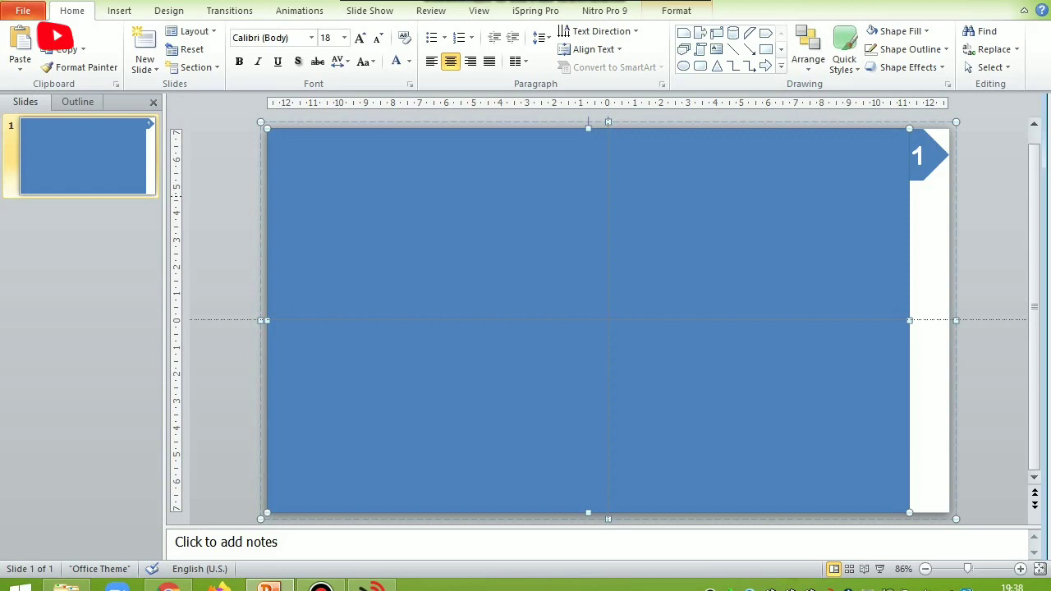
key(Escape)
key(Tab)
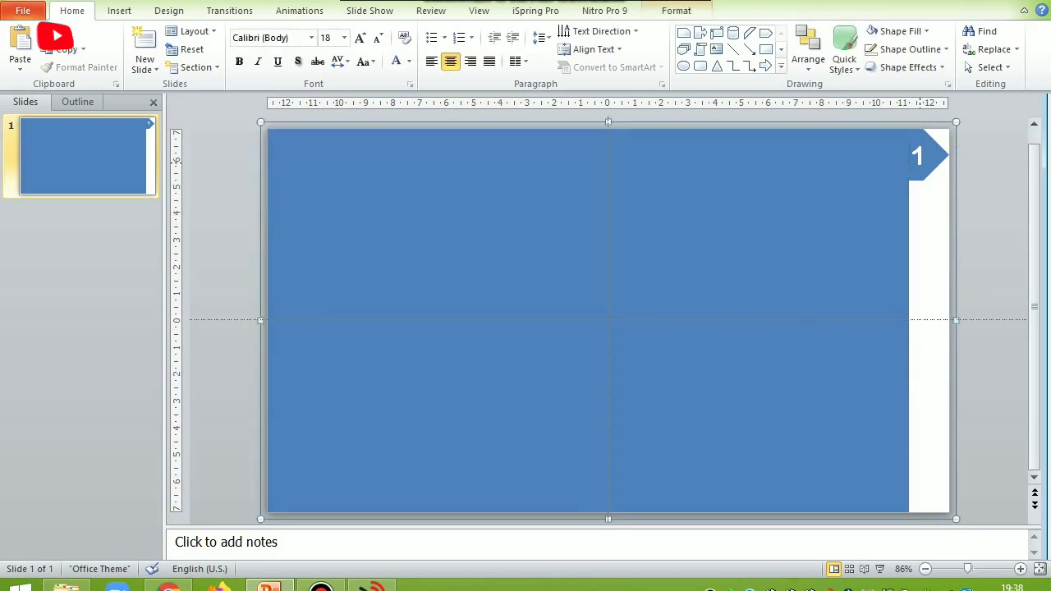
key(ctrl+a)
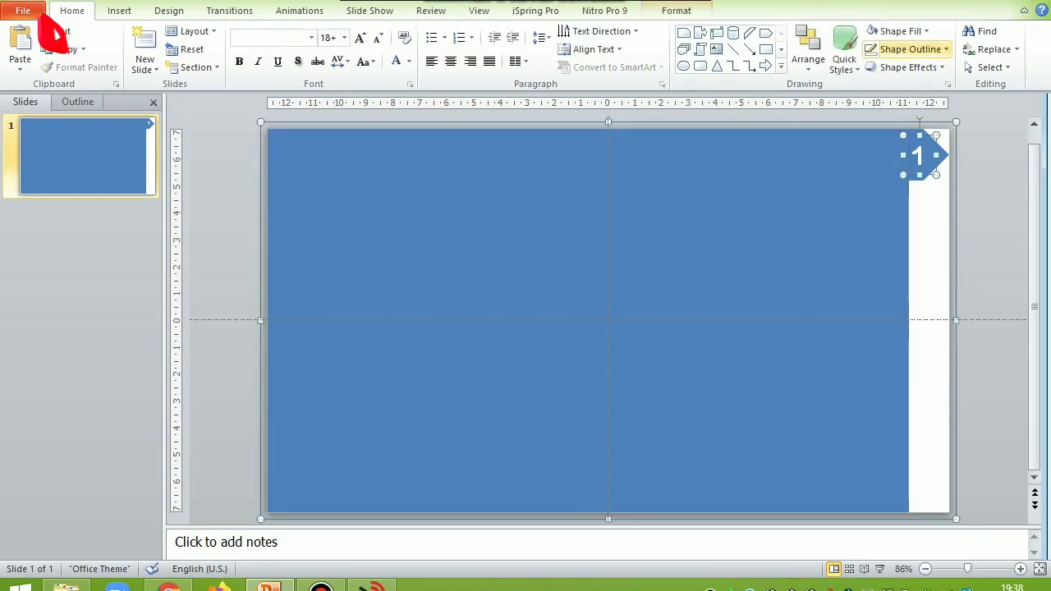
key(Tab)
key(ctrl+a)
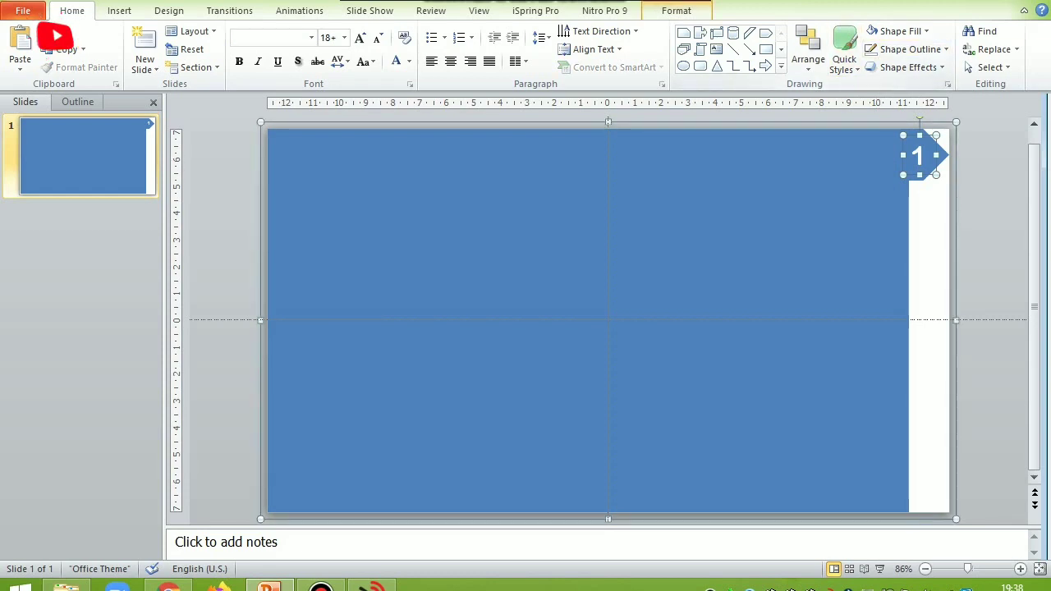
Step: Group the 1 with the blue panel and duplicate the grouped panel
click(676, 11)
click(821, 48)
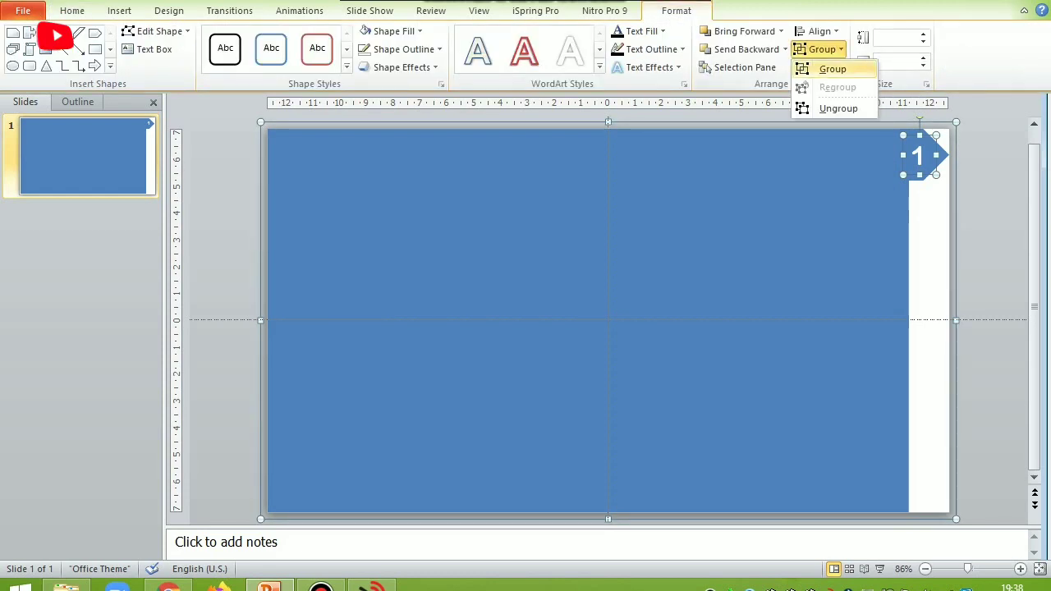
click(834, 68)
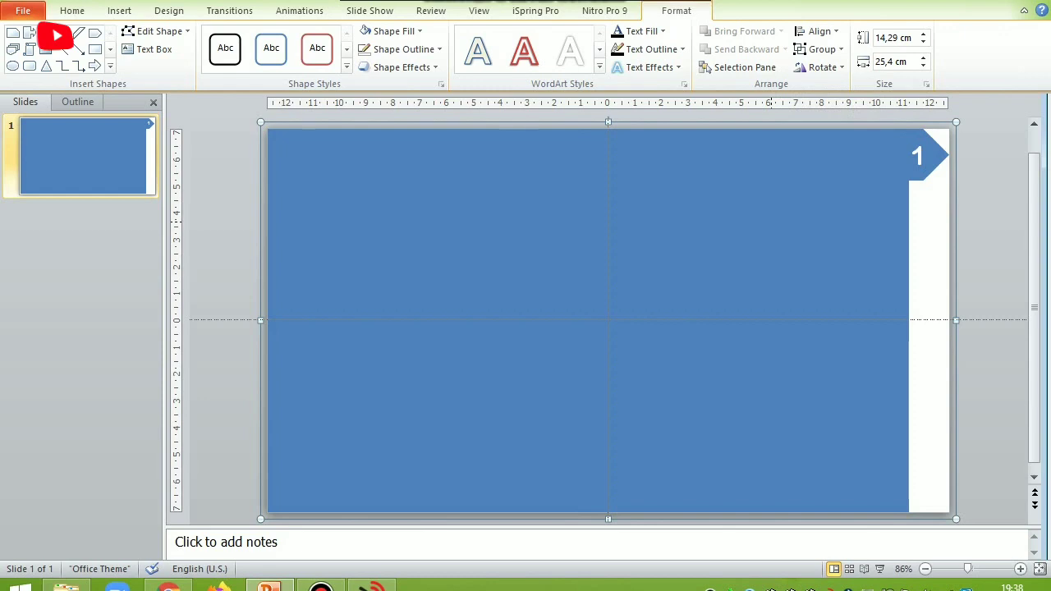
key(ctrl+d)
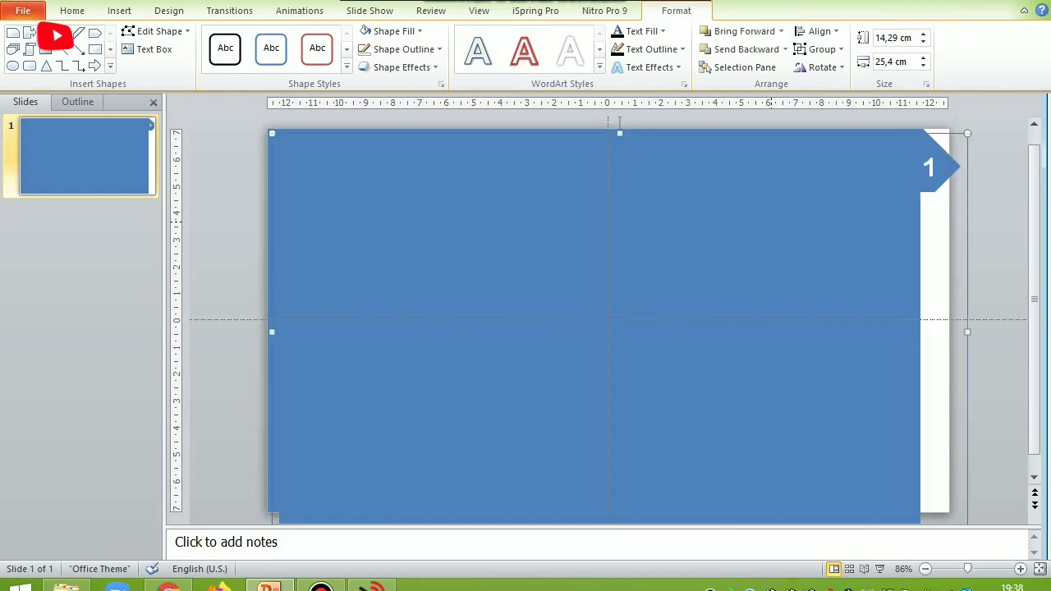
Step: Shift the copied panel left, narrow it to 23.9 cm, and fill it light aqua
drag(575, 329, 512, 320)
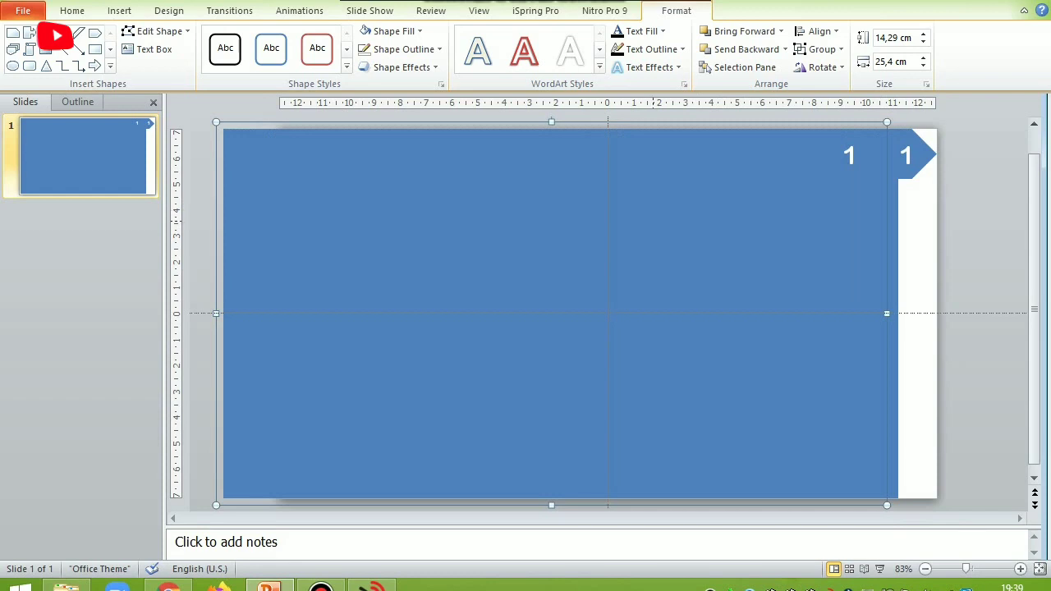
drag(216, 312, 219, 313)
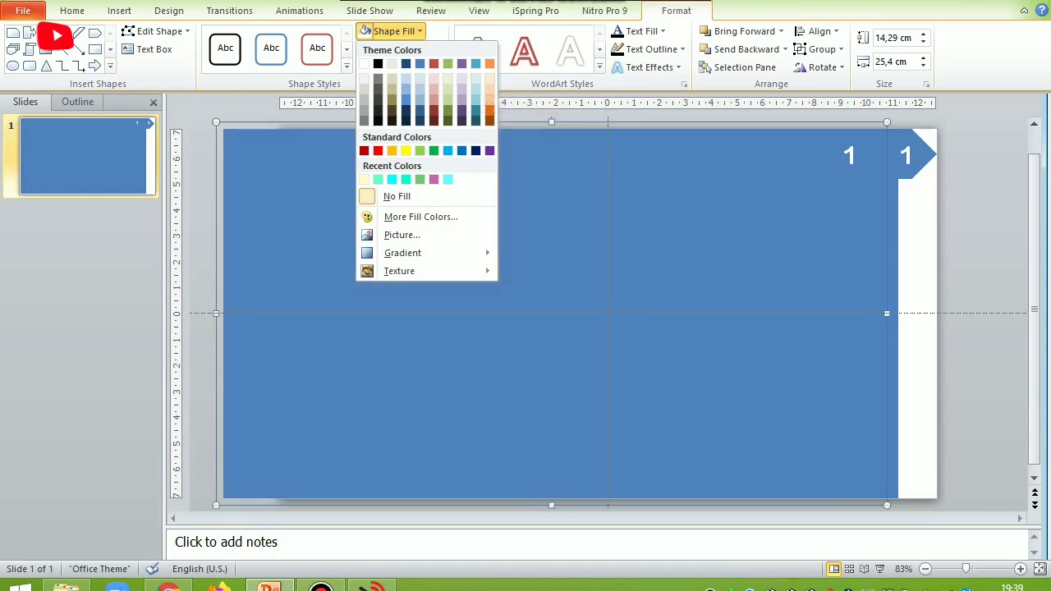
key(Escape)
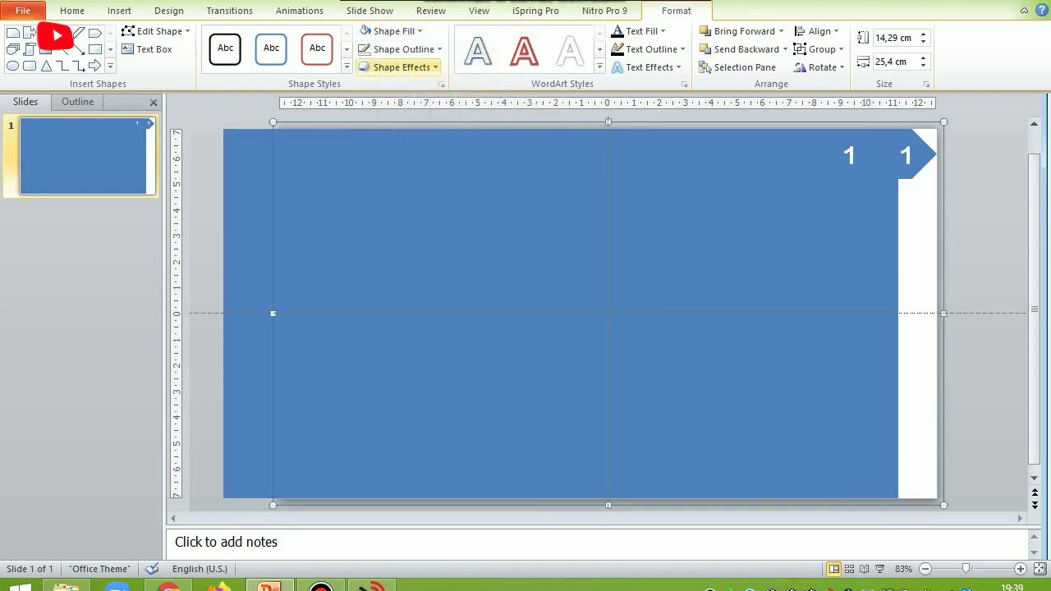
click(395, 32)
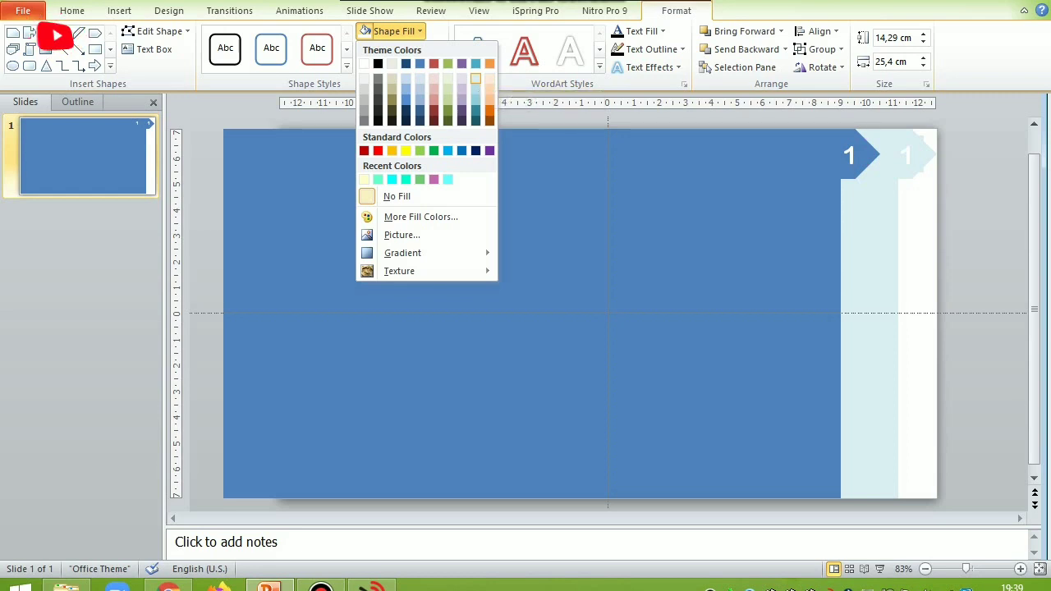
click(475, 78)
Step: Fill the front panel bright blue
click(908, 155)
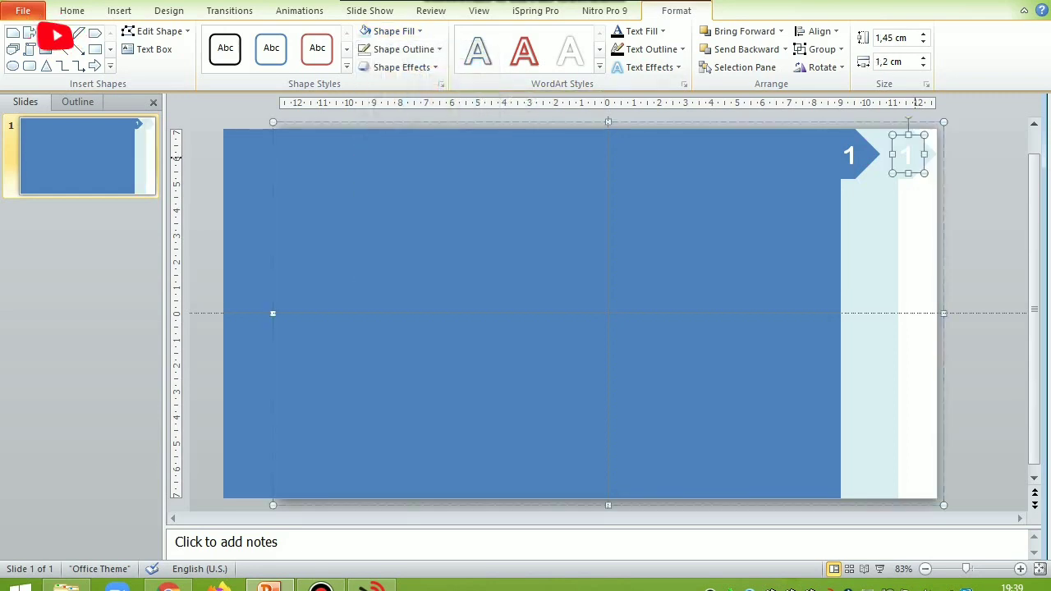
key(Escape)
key(Tab)
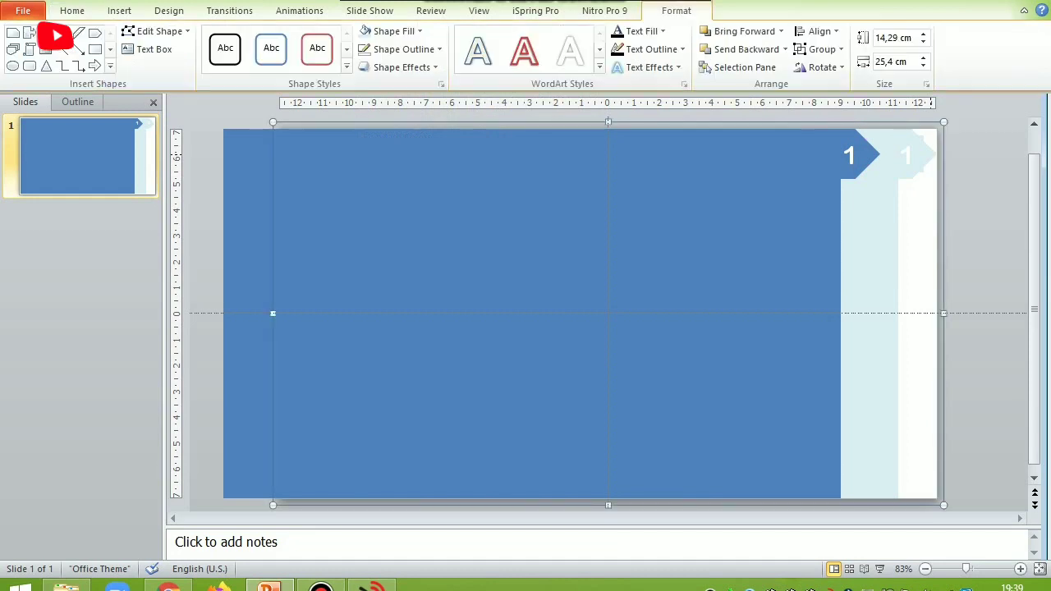
key(Tab)
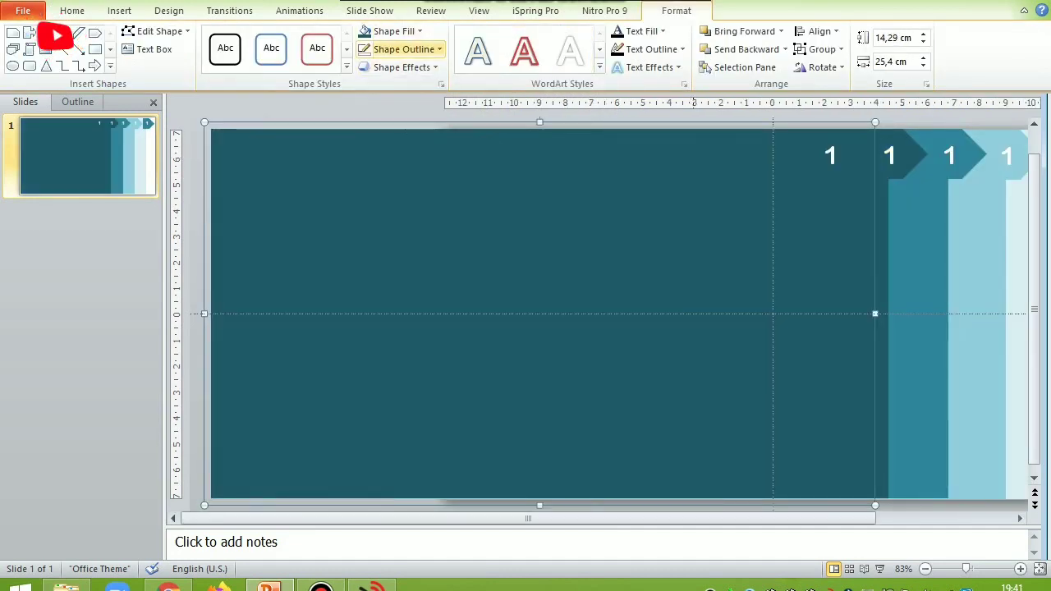
click(419, 31)
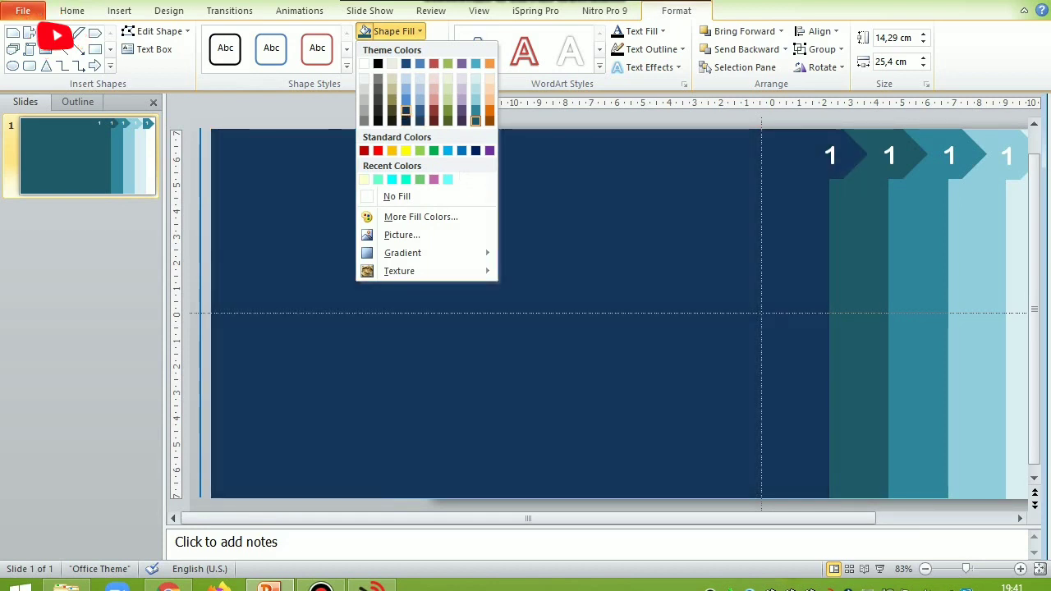
click(462, 150)
ctrl+scroll(608, 312, down, 2)
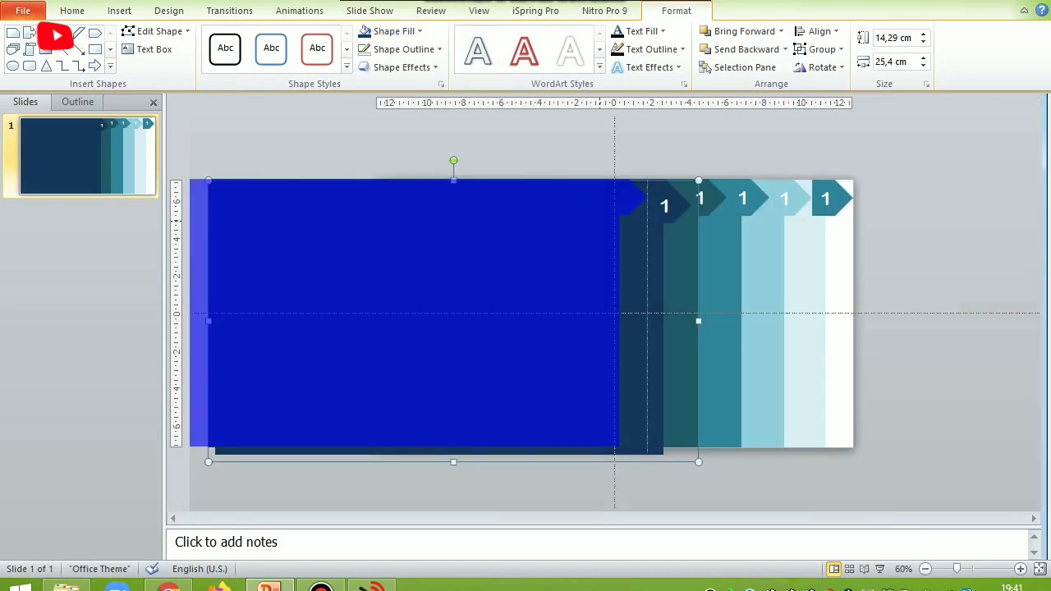
Step: Undo the bright blue and fill the front panel Dark Blue, Text 2, Lighter 40%
key(ctrl+z)
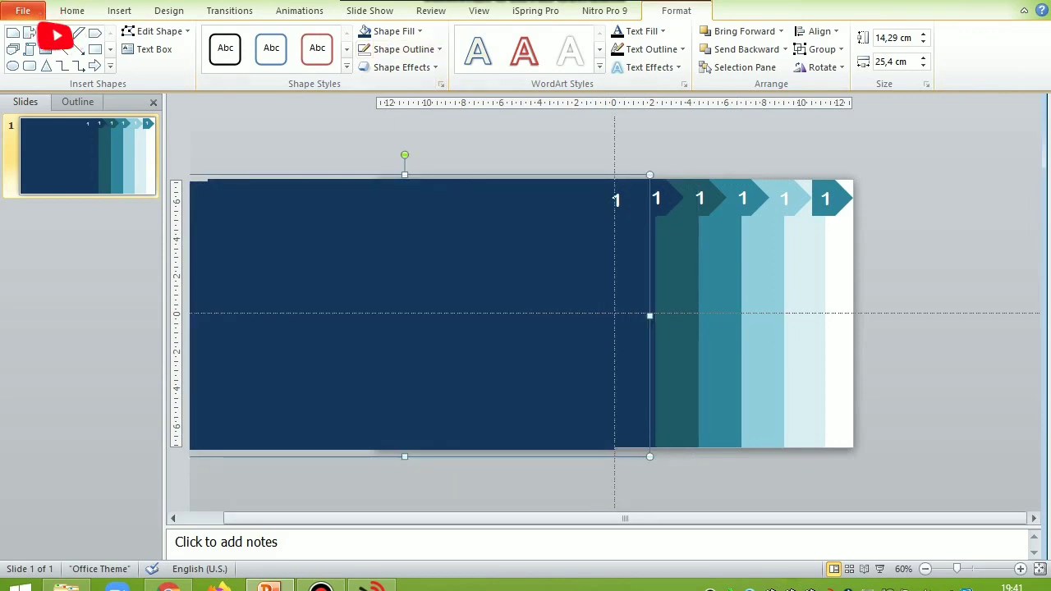
click(418, 32)
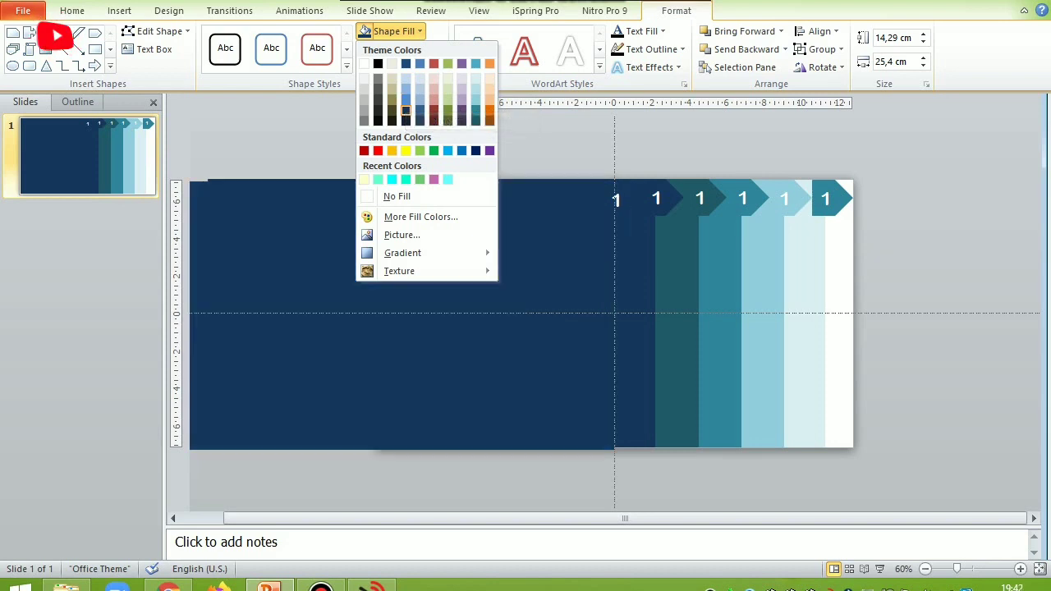
click(406, 110)
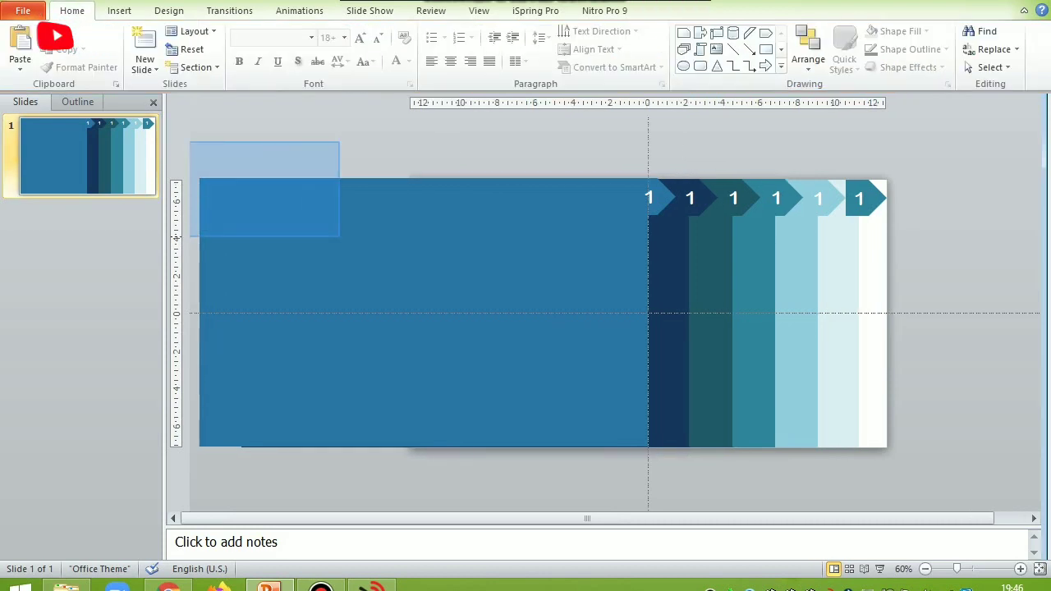
Step: Select all six panels, apply Align Middle, then Distribute Horizontally
drag(340, 237, 904, 472)
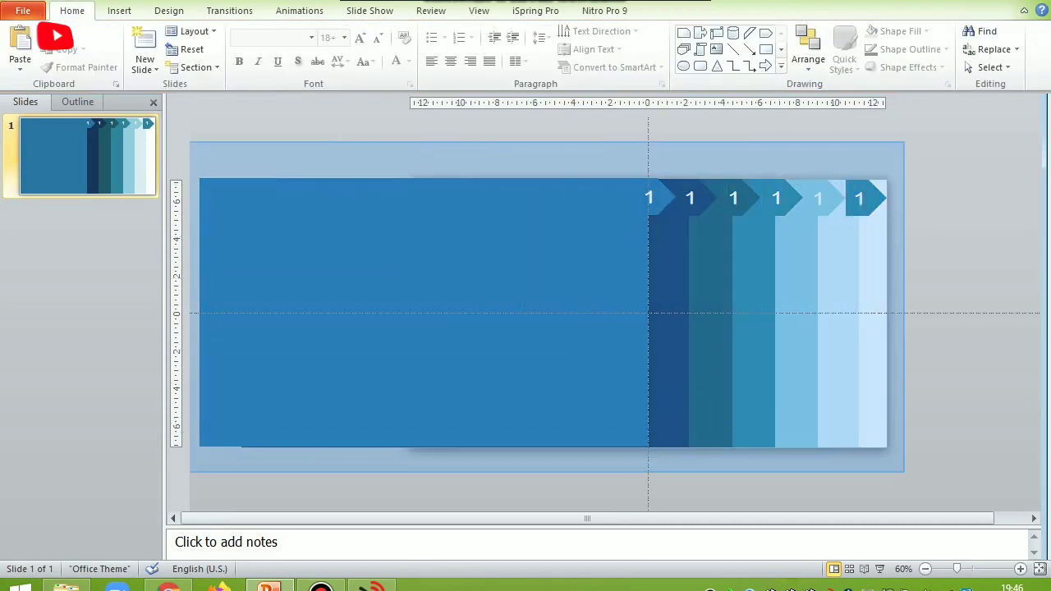
drag(905, 472, 941, 486)
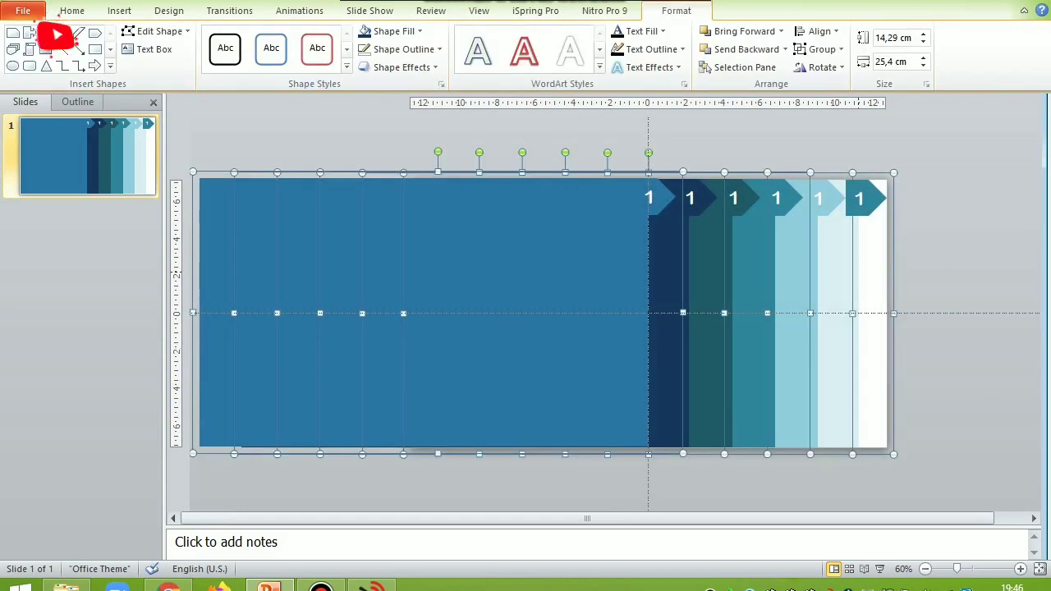
click(819, 32)
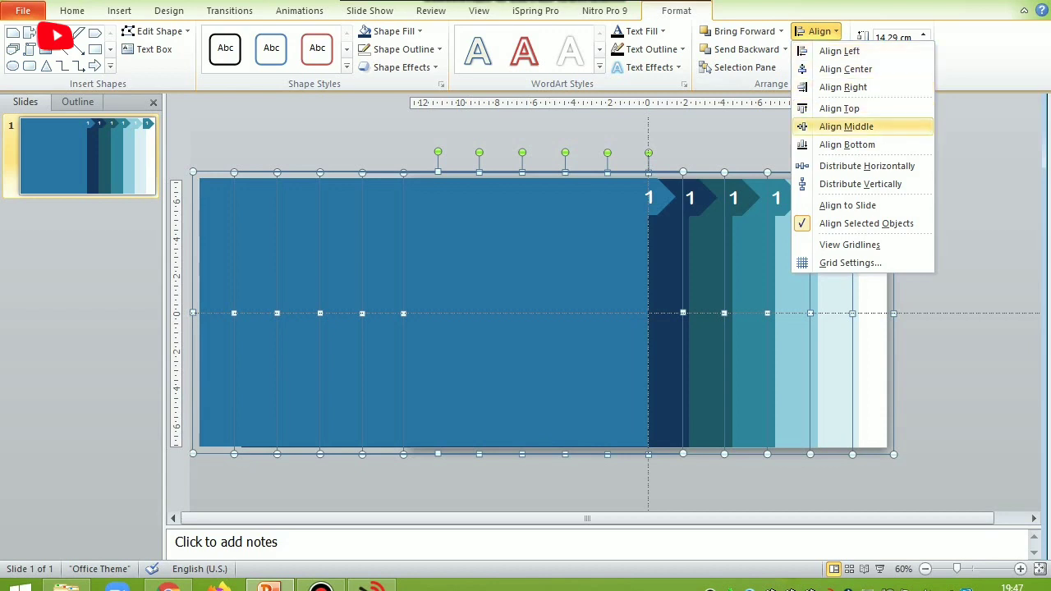
click(846, 126)
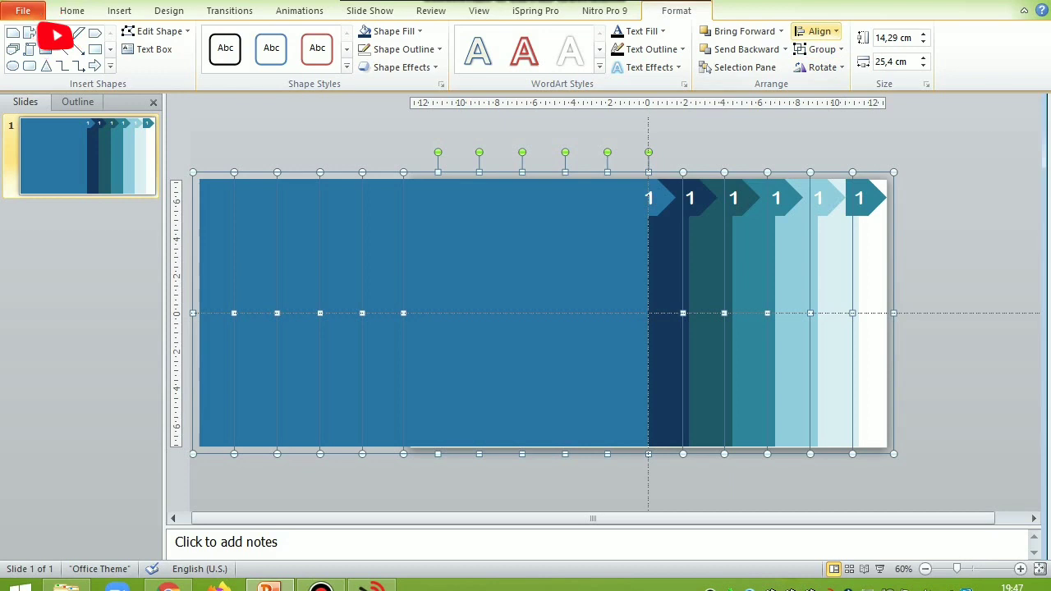
click(817, 31)
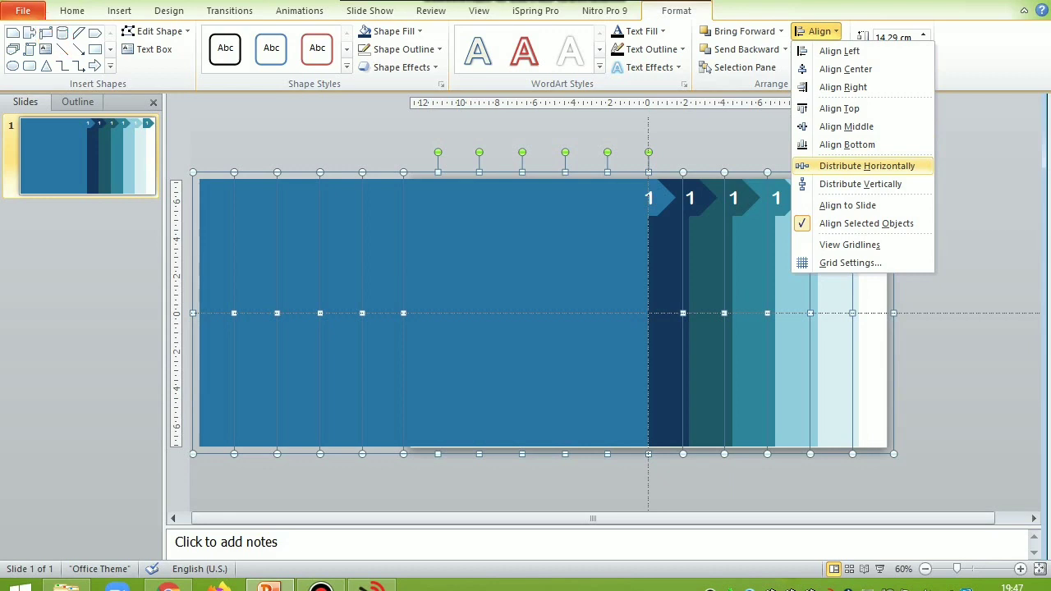
key(Return)
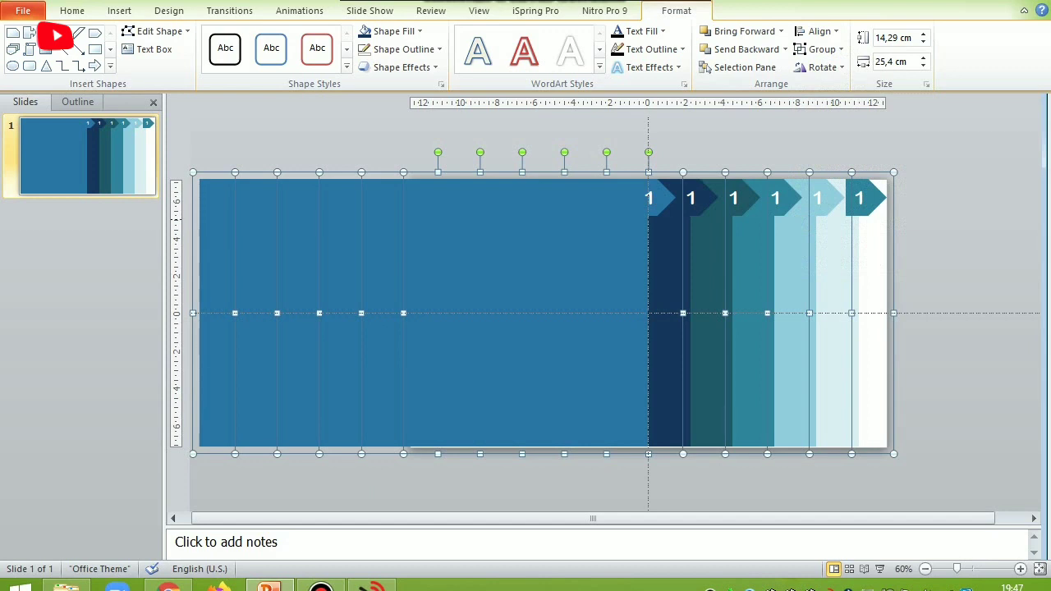
key(Escape)
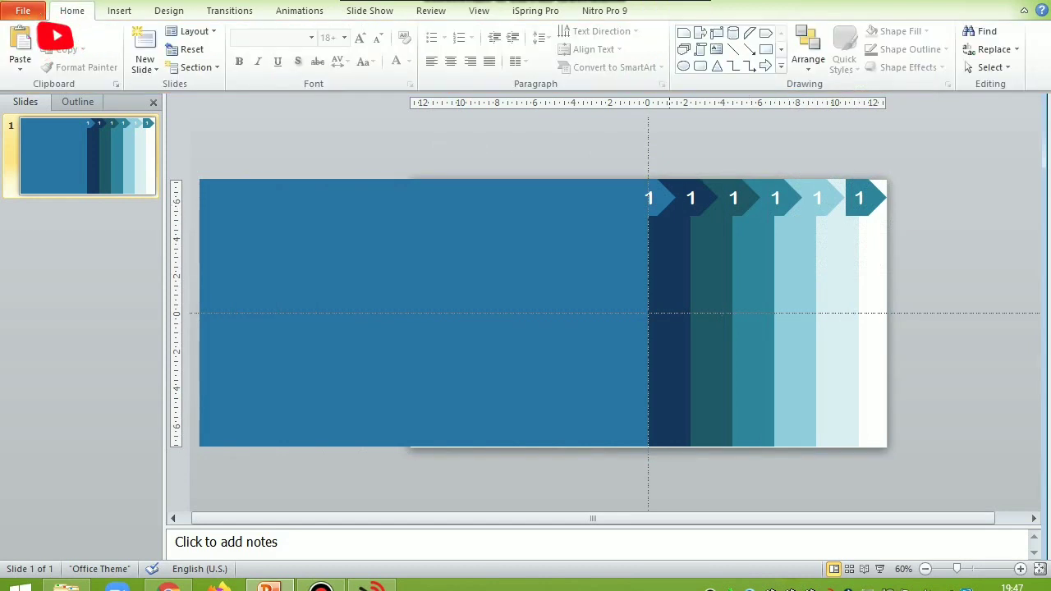
Step: Lower the fifth numbered chevron so it sits just above the slide's vertical middle
click(817, 198)
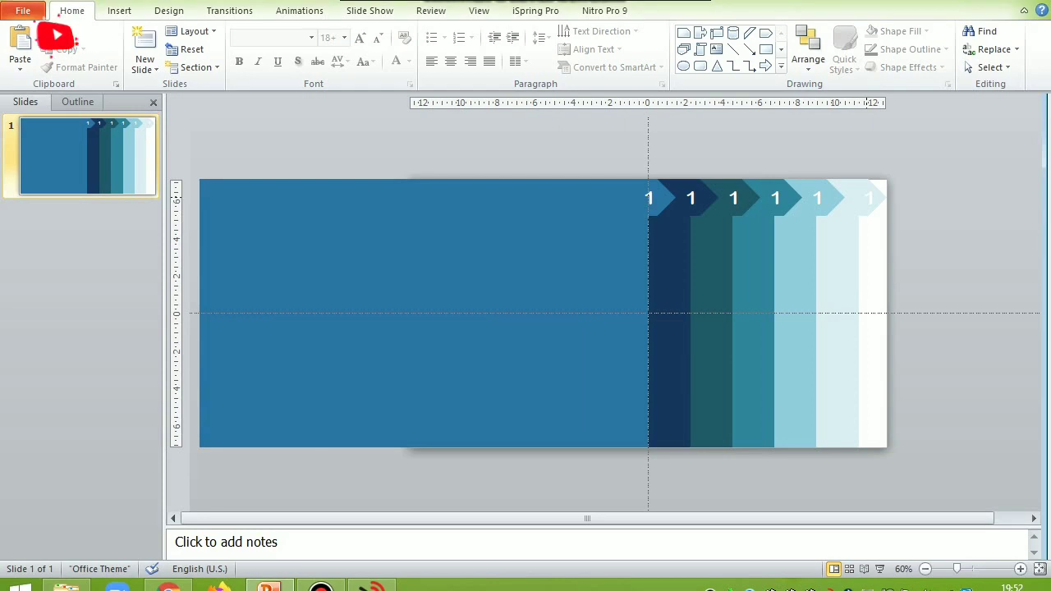
click(526, 370)
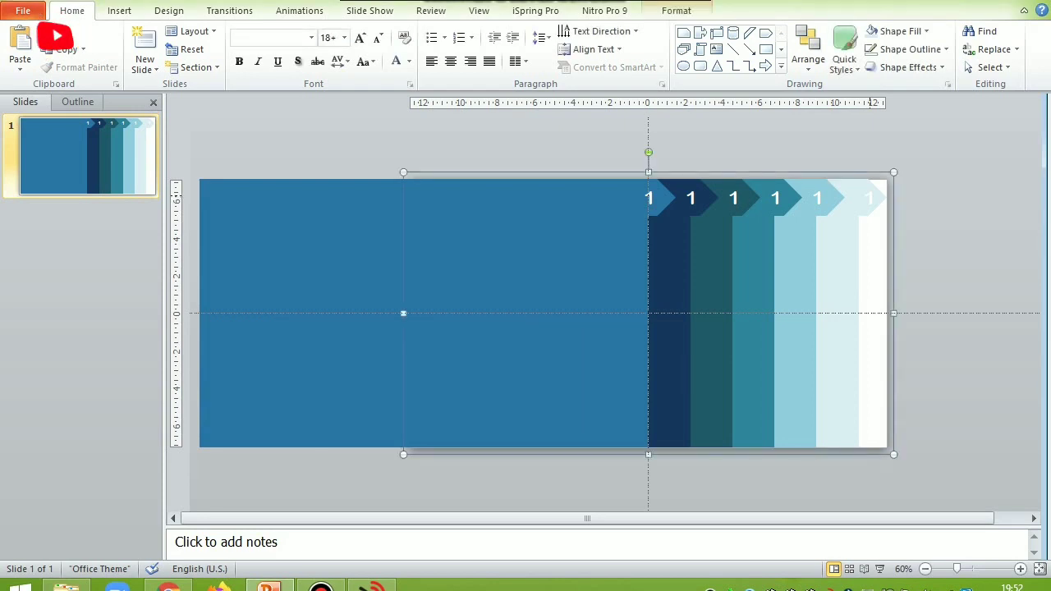
click(865, 197)
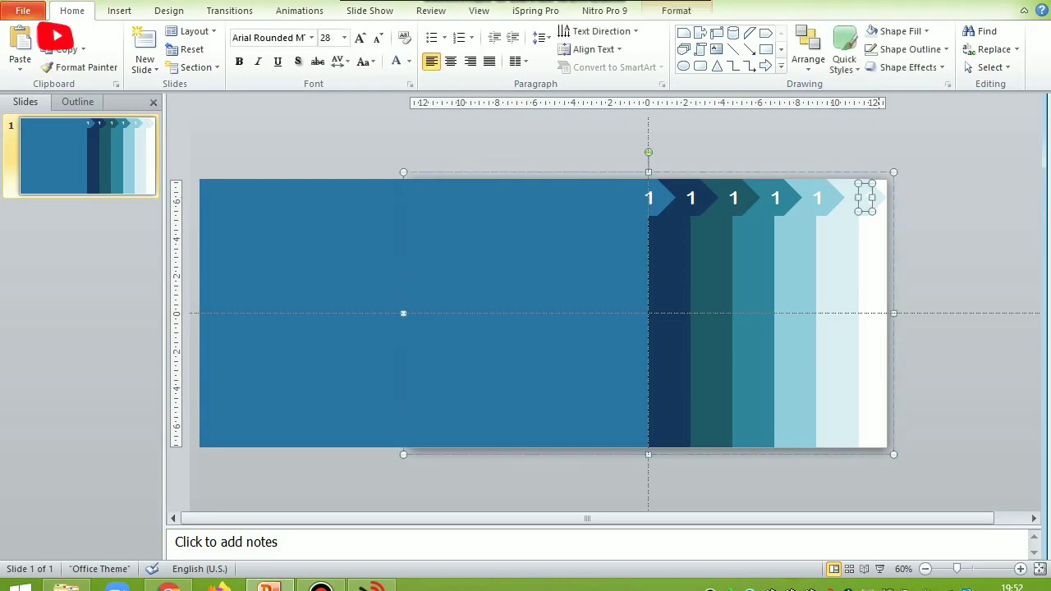
shift+click(879, 205)
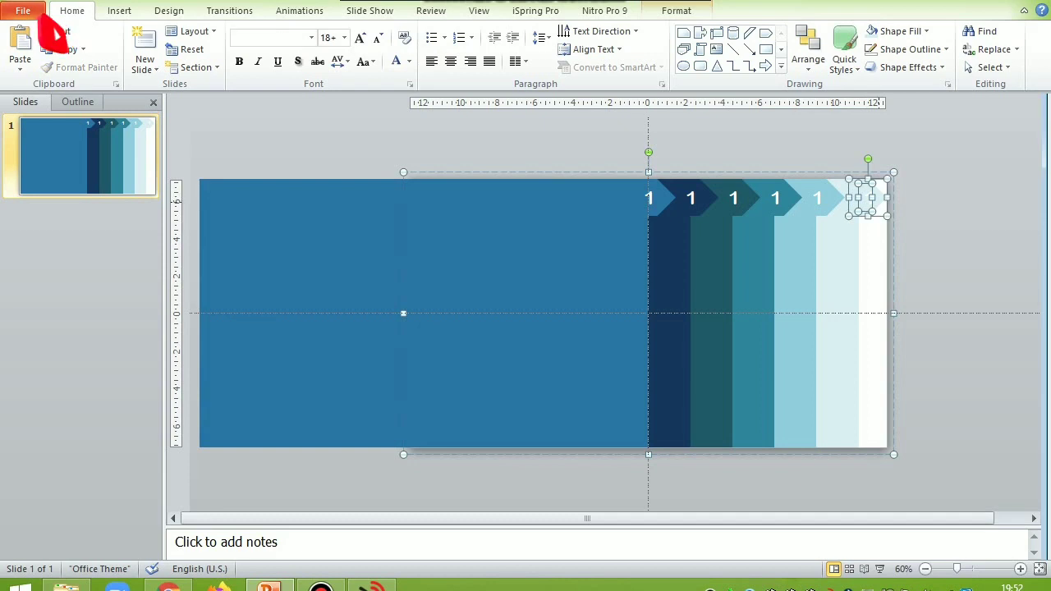
drag(866, 205, 870, 314)
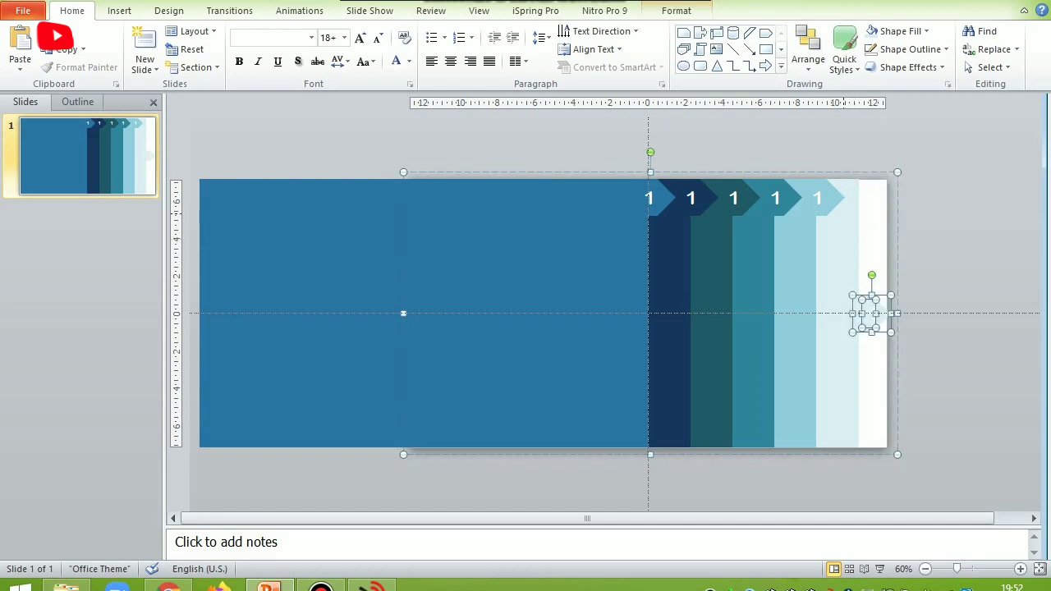
key(ctrl+z)
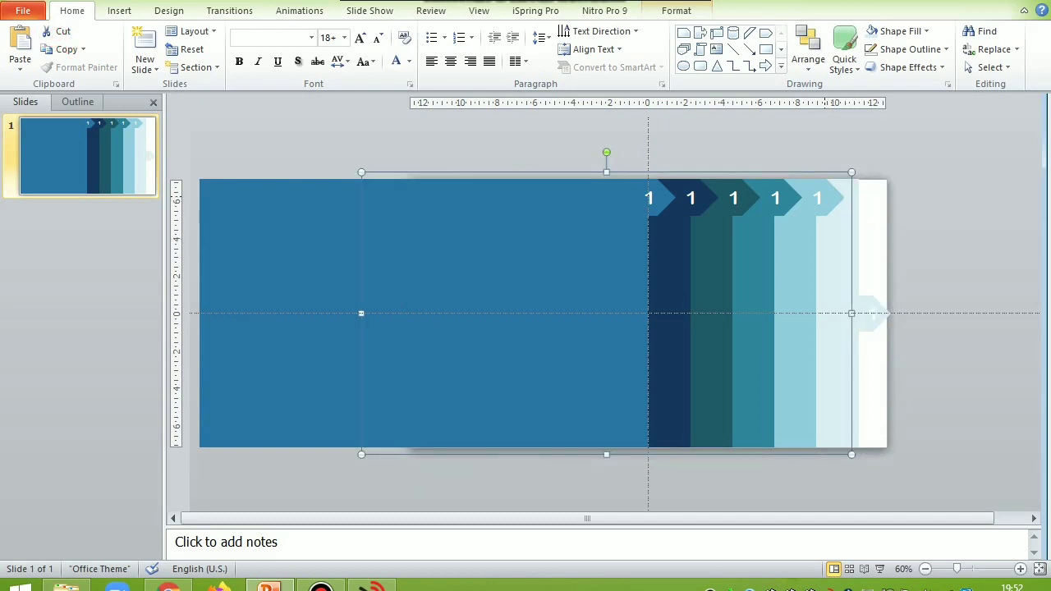
key(ctrl+z)
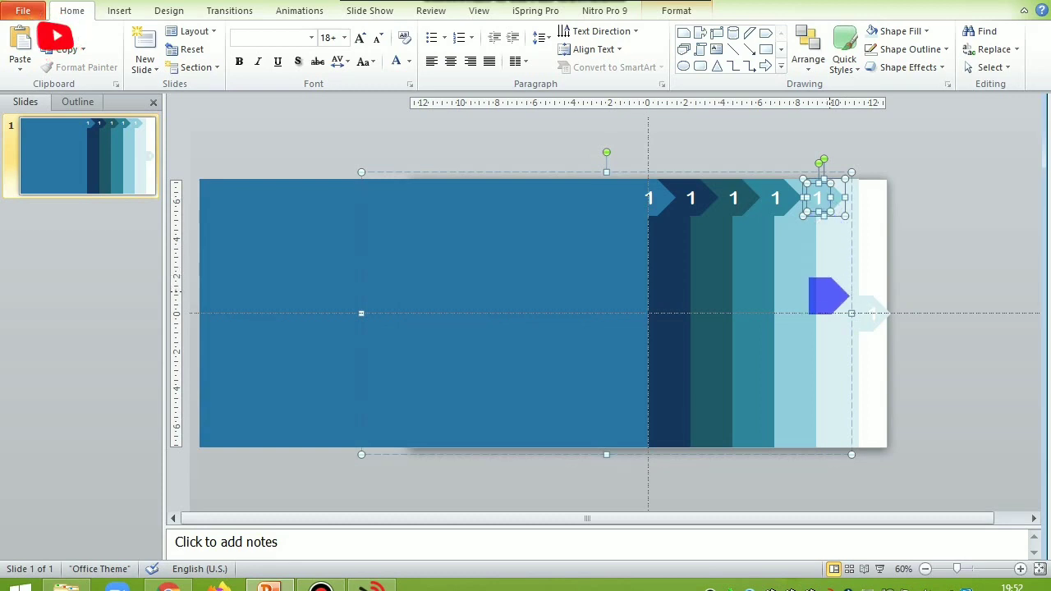
drag(825, 198, 828, 296)
Step: Lower the fourth, third and second chevrons by progressively smaller amounts to complete the staircase
click(793, 370)
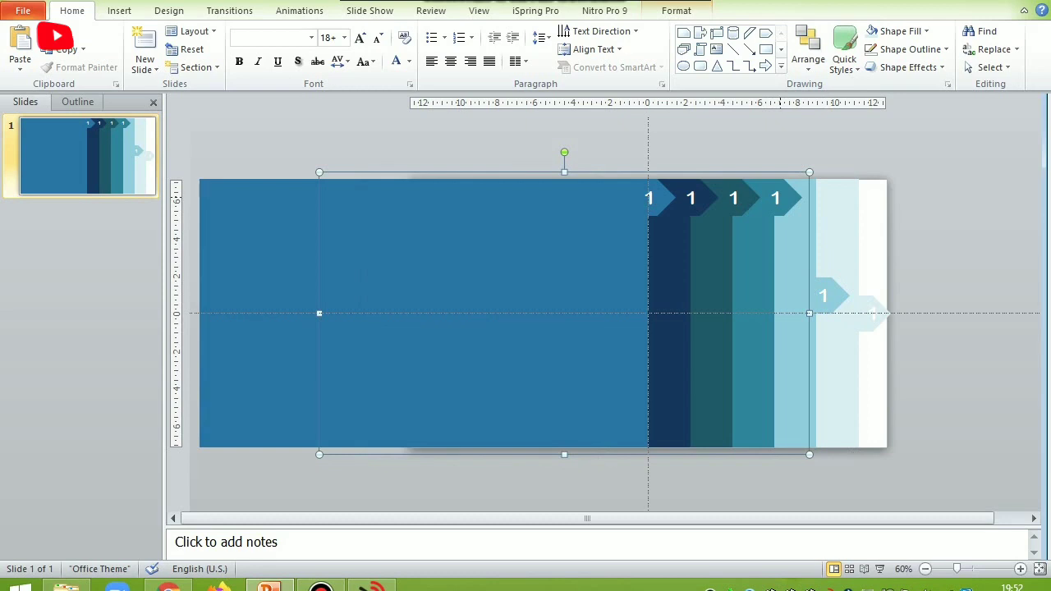
click(775, 198)
drag(776, 198, 784, 268)
click(734, 198)
click(744, 201)
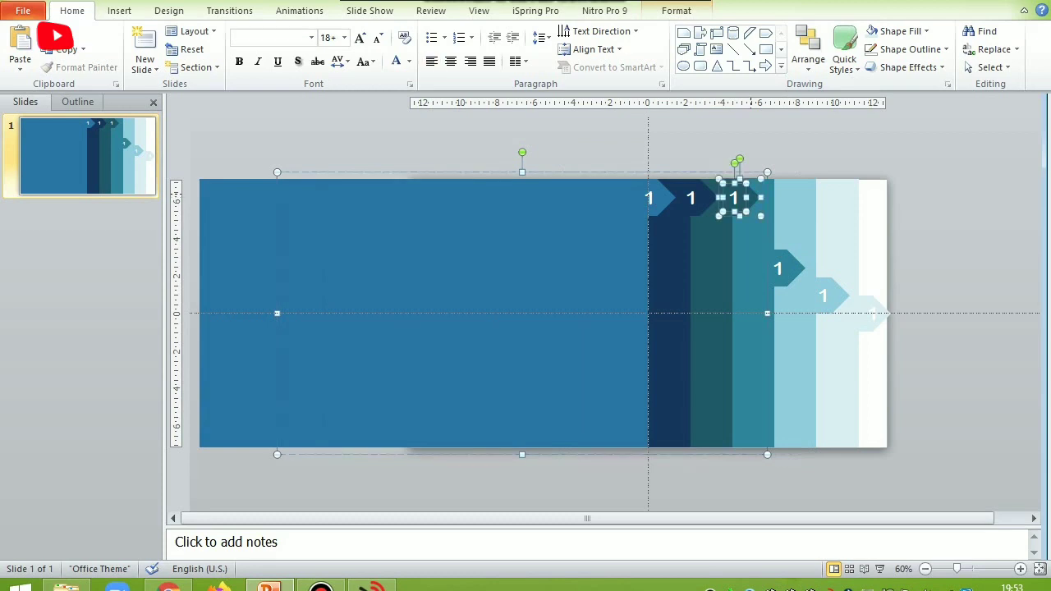
drag(743, 202, 744, 240)
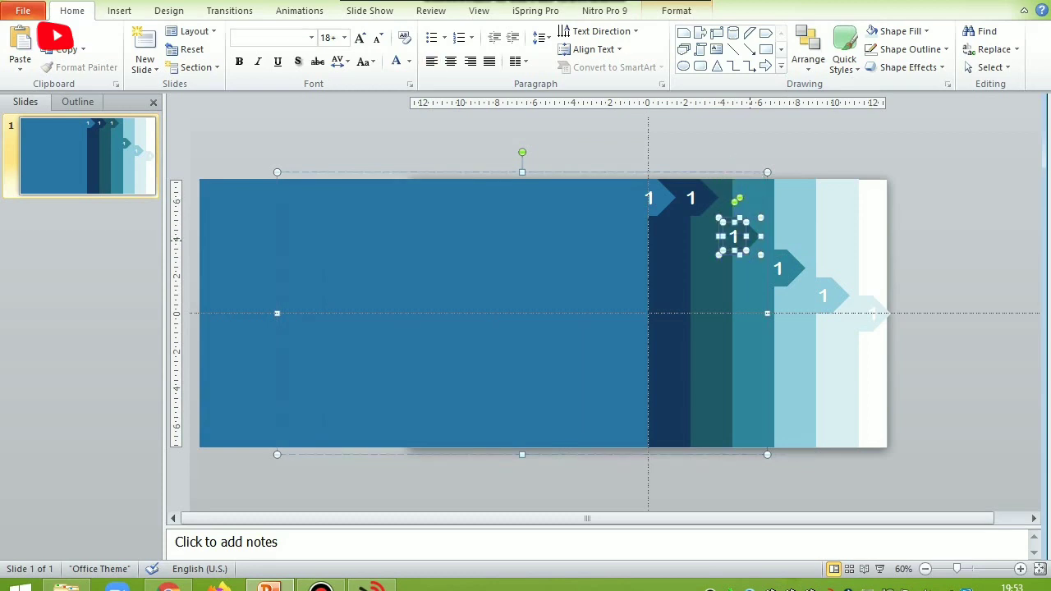
click(697, 197)
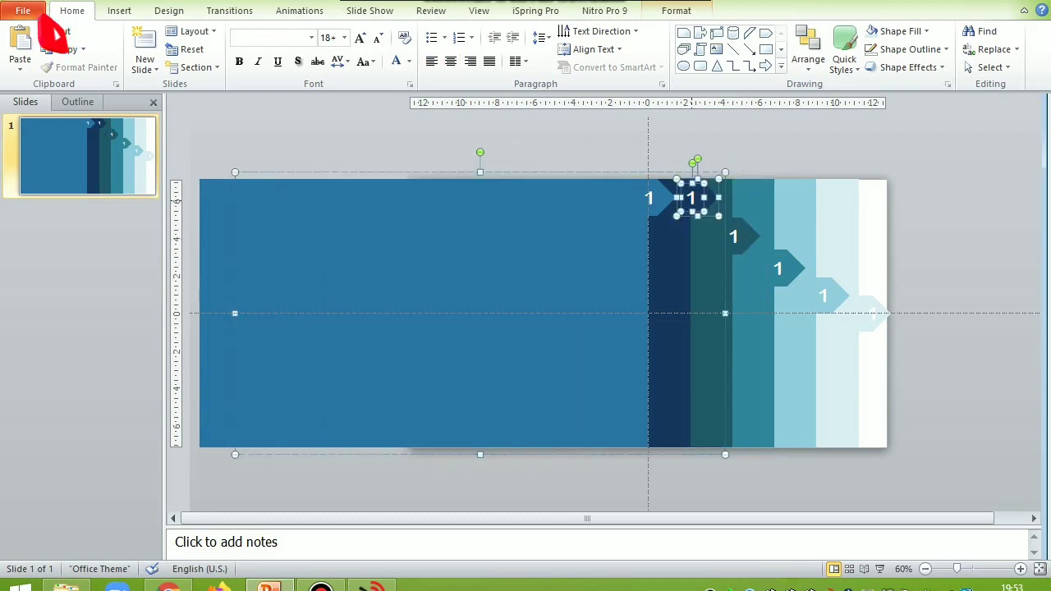
drag(697, 197, 696, 215)
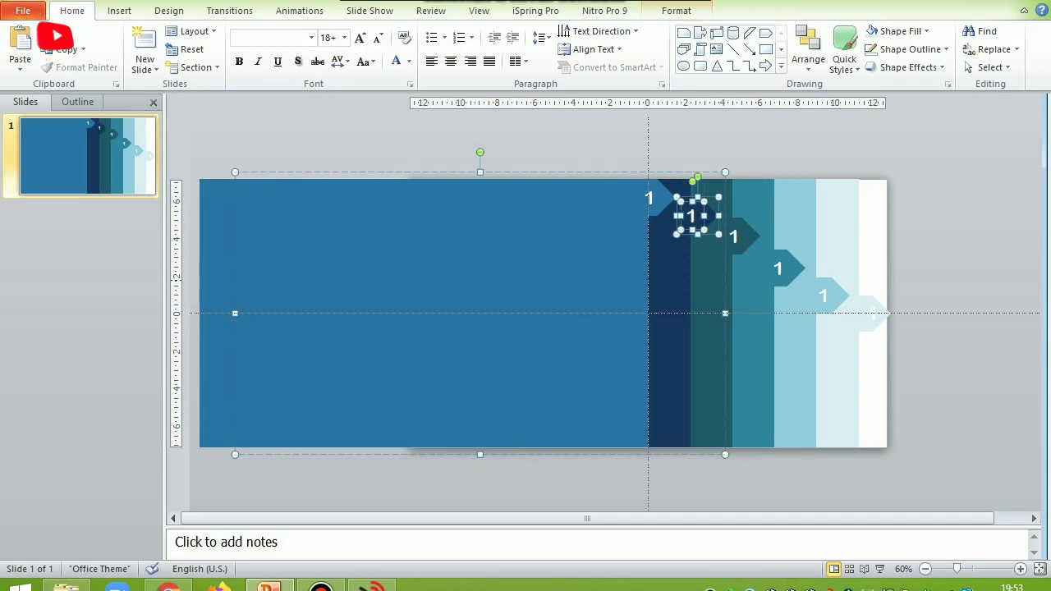
key(Escape)
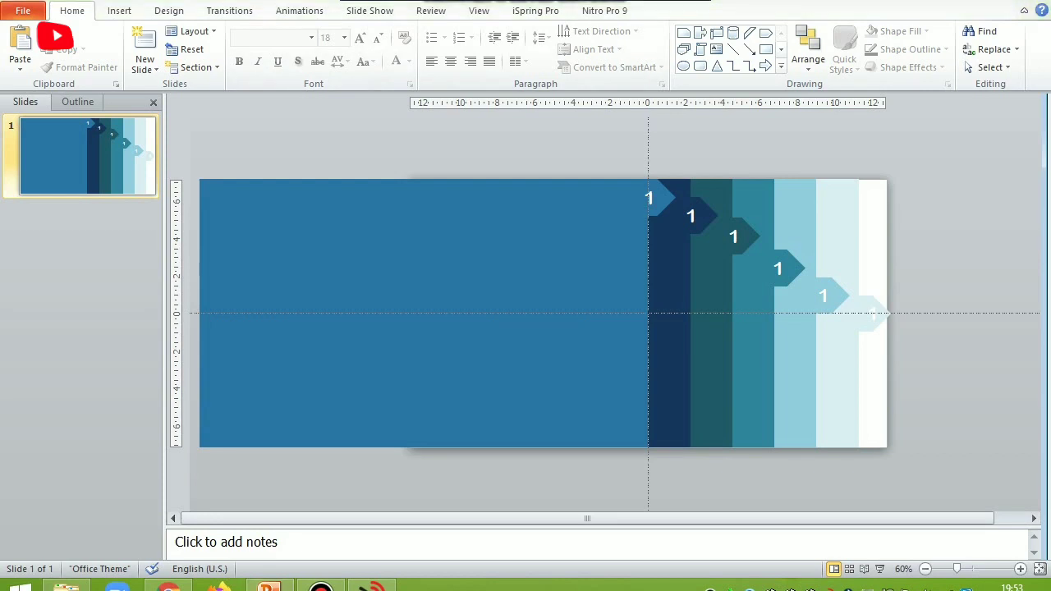
key(Tab)
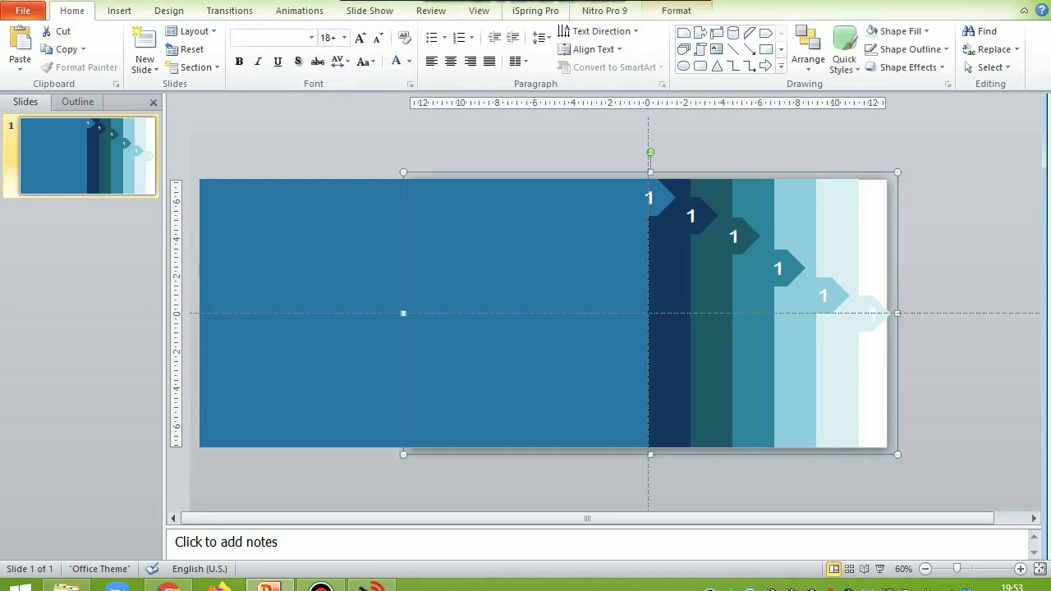
Step: Give the selected panel an Outer Offset Right shadow from Shape Effects
key(alt+j)
key(d)
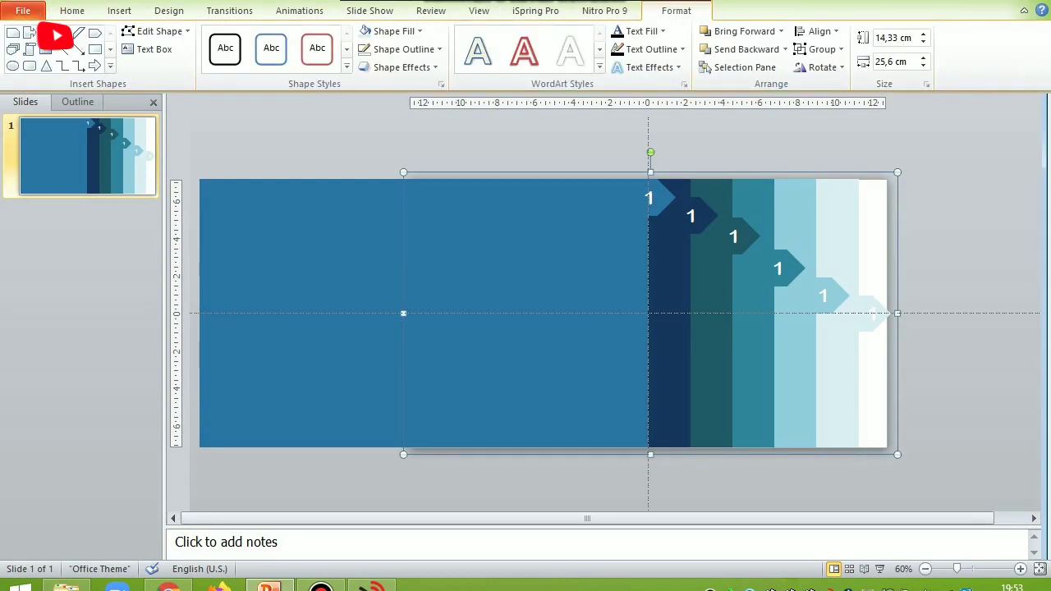
key(s)
key(e)
key(s)
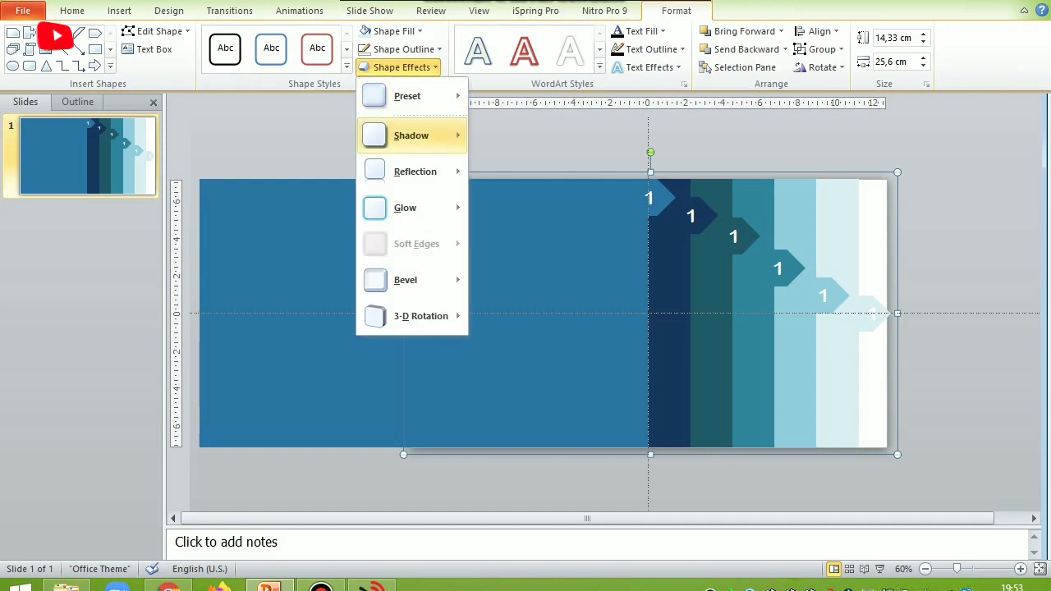
key(Down)
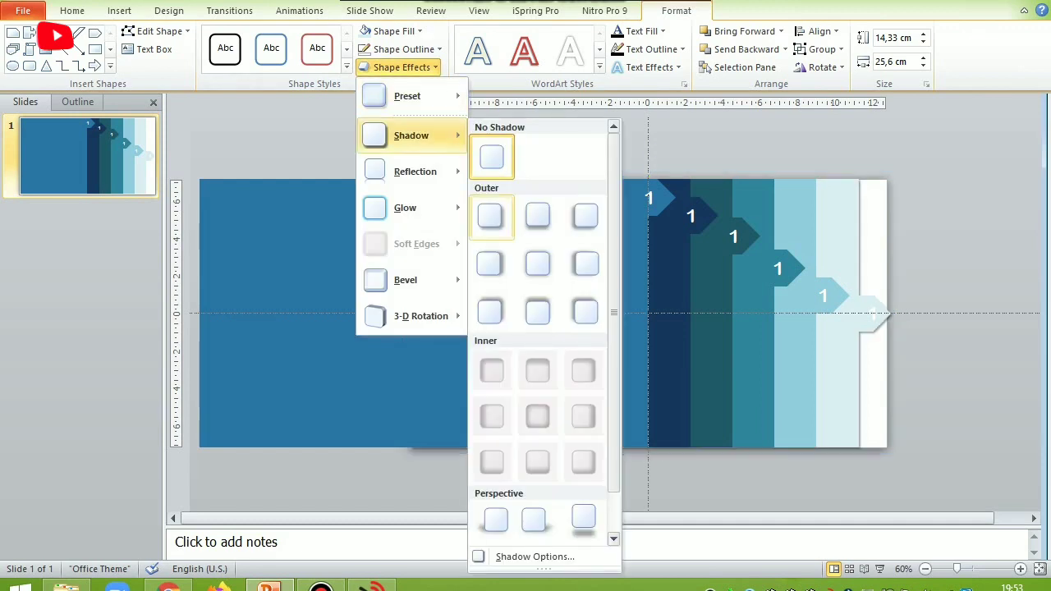
key(Down)
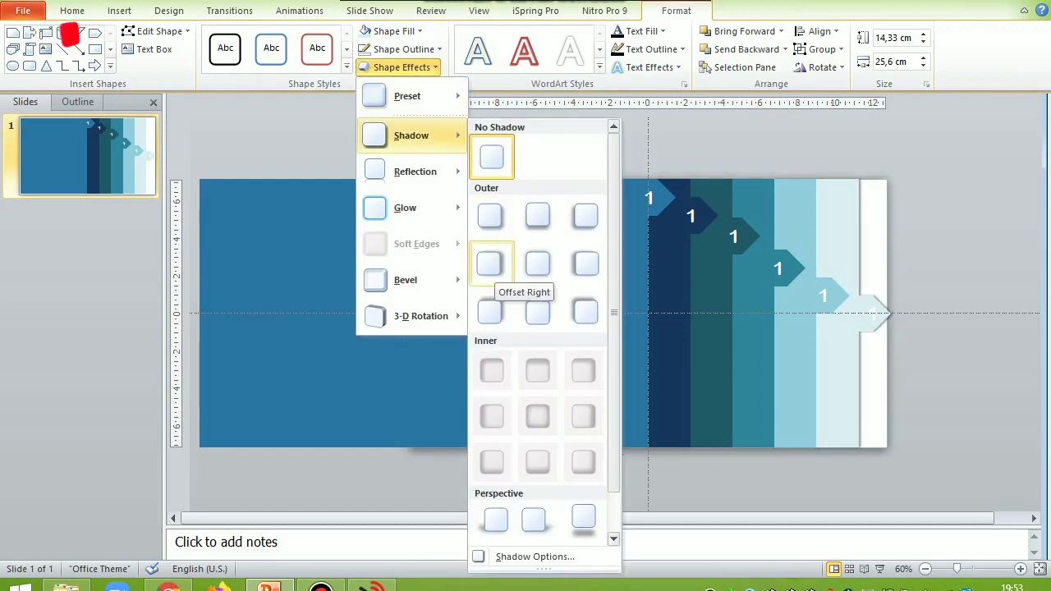
key(Return)
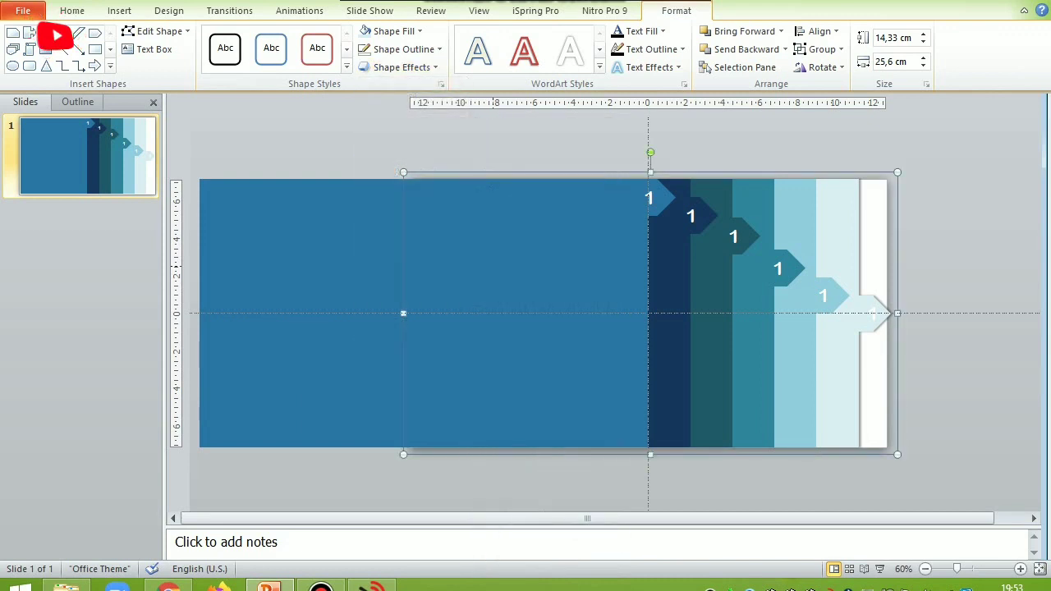
Step: Apply the same Offset Right outer shadow to the next panel
key(Left)
key(Left)
key(Left)
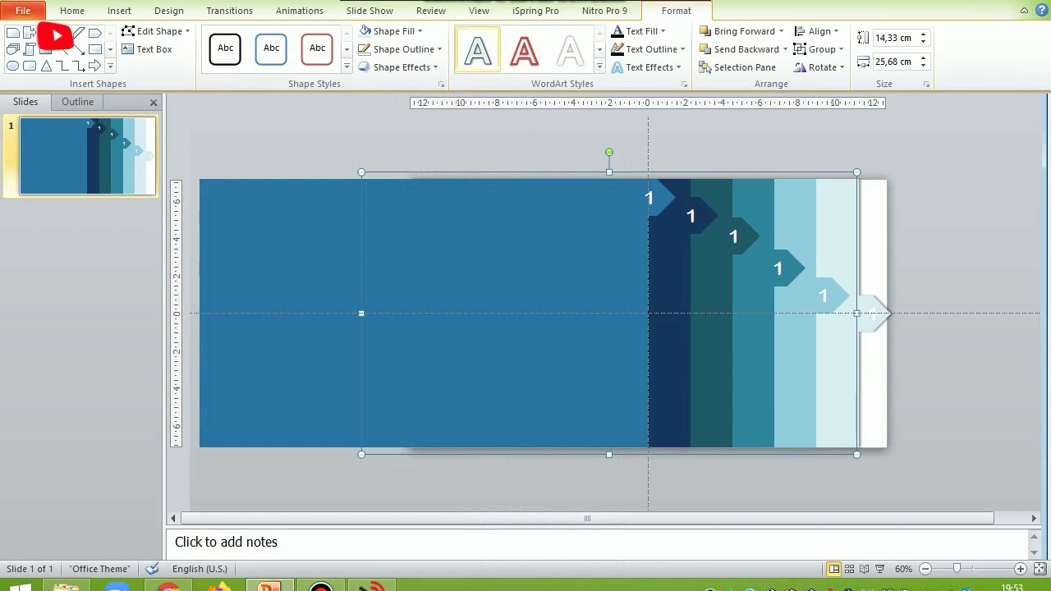
key(Down)
key(Down)
key(Return)
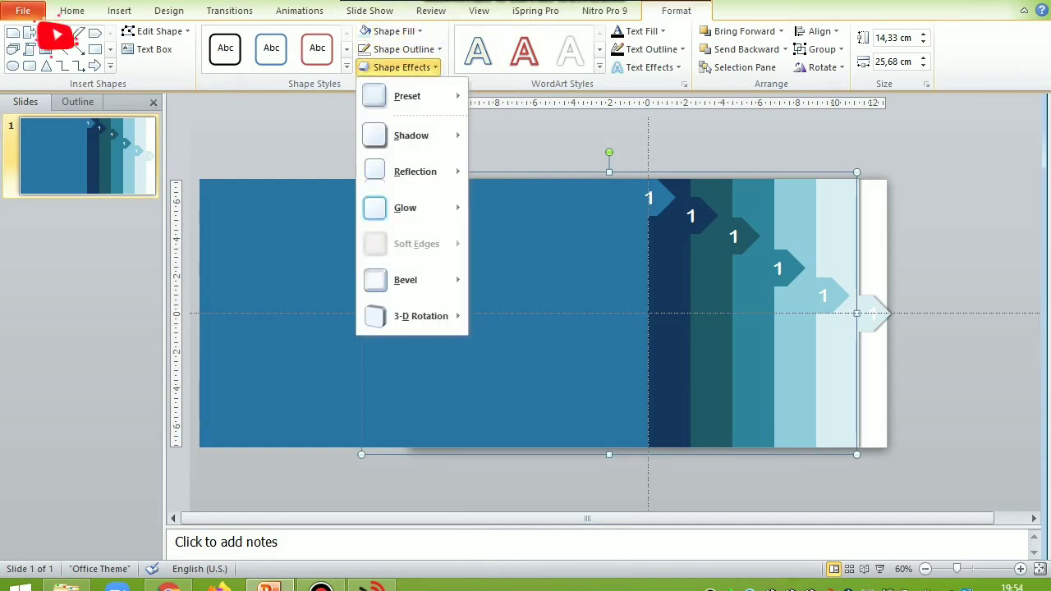
key(Down)
key(Down)
key(Right)
key(Down)
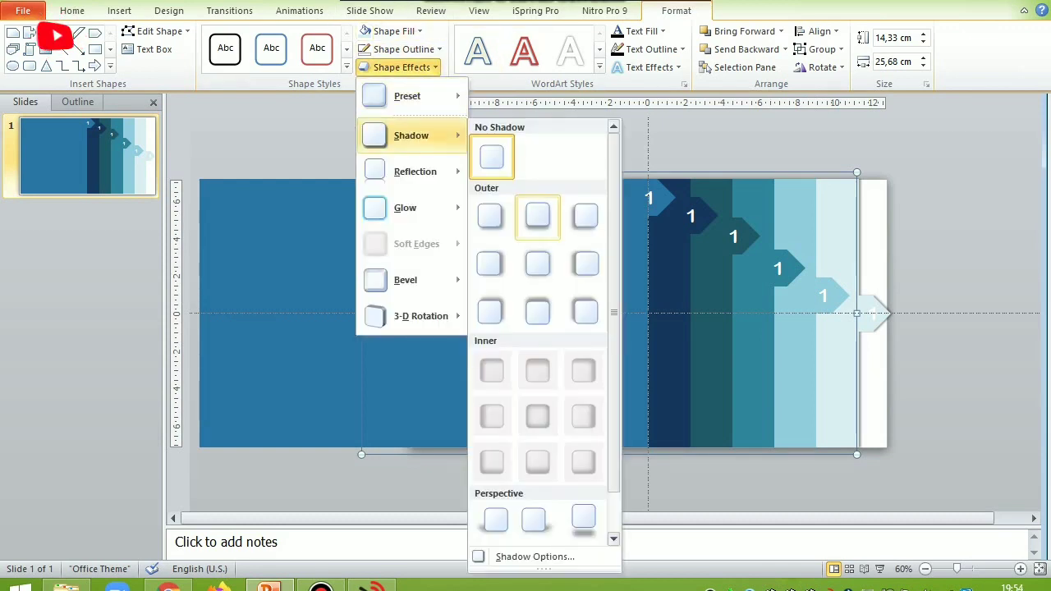
key(Down)
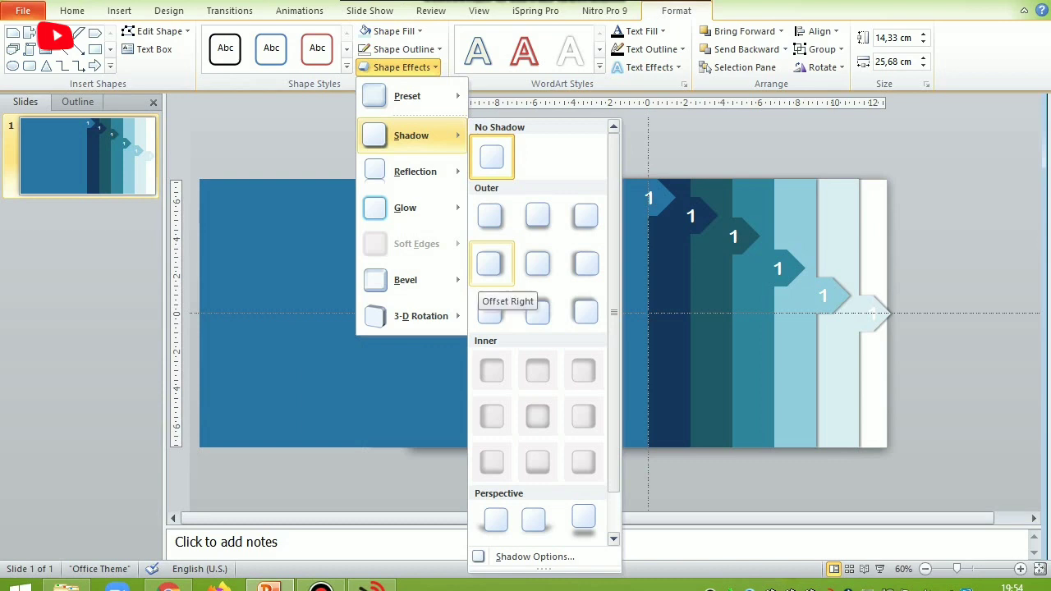
key(Return)
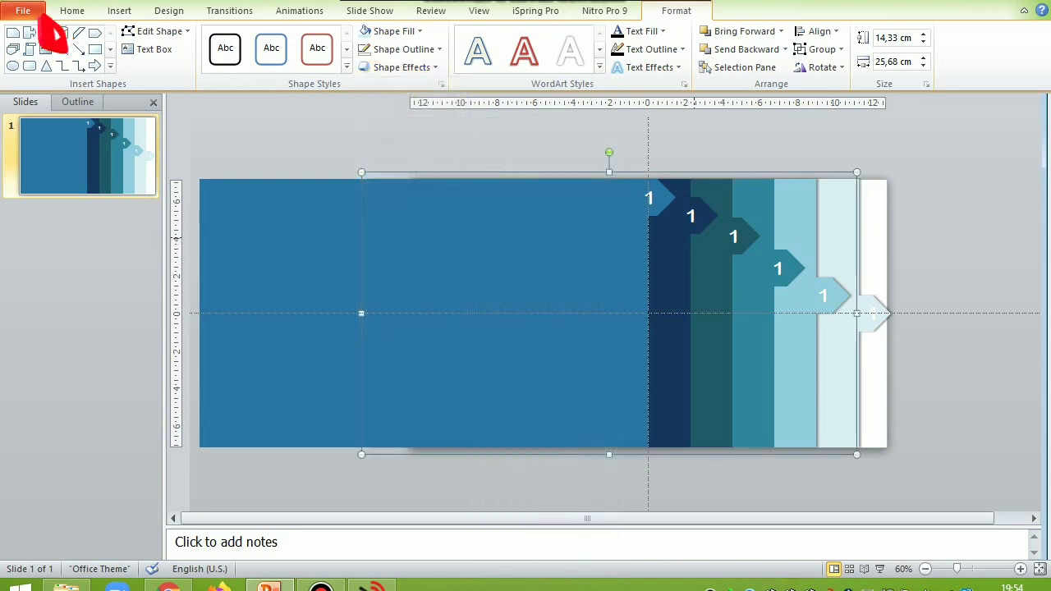
Step: Give the panel behind it an Offset Right outer shadow as well
key(Tab)
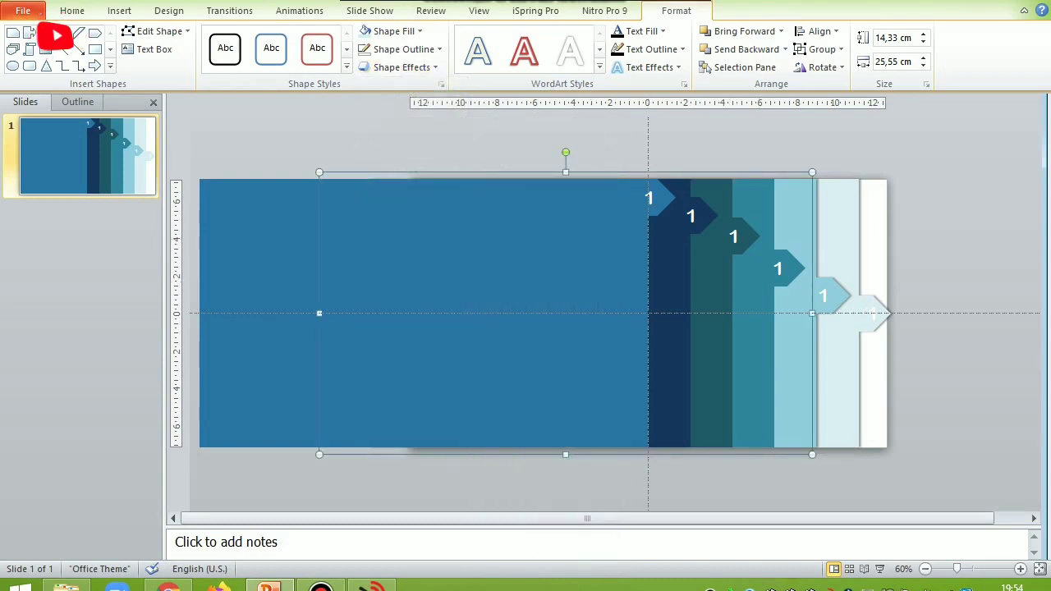
key(alt+j)
key(d)
key(s)
key(e)
key(s)
key(Down)
key(Down)
key(Down)
key(Up)
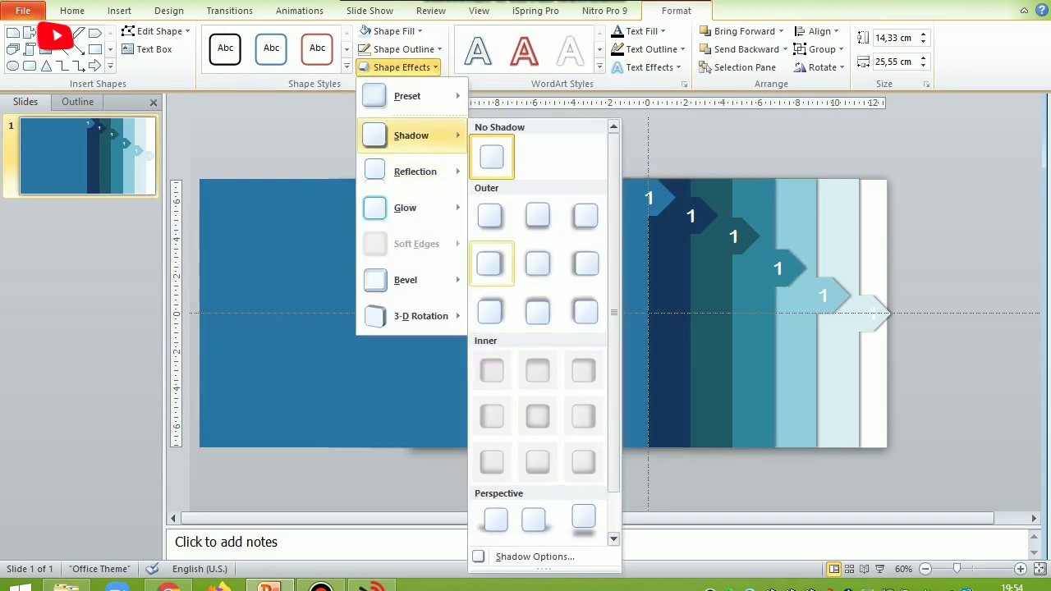
key(Up)
key(Right)
key(Right)
key(Down)
key(Left)
key(Left)
key(Return)
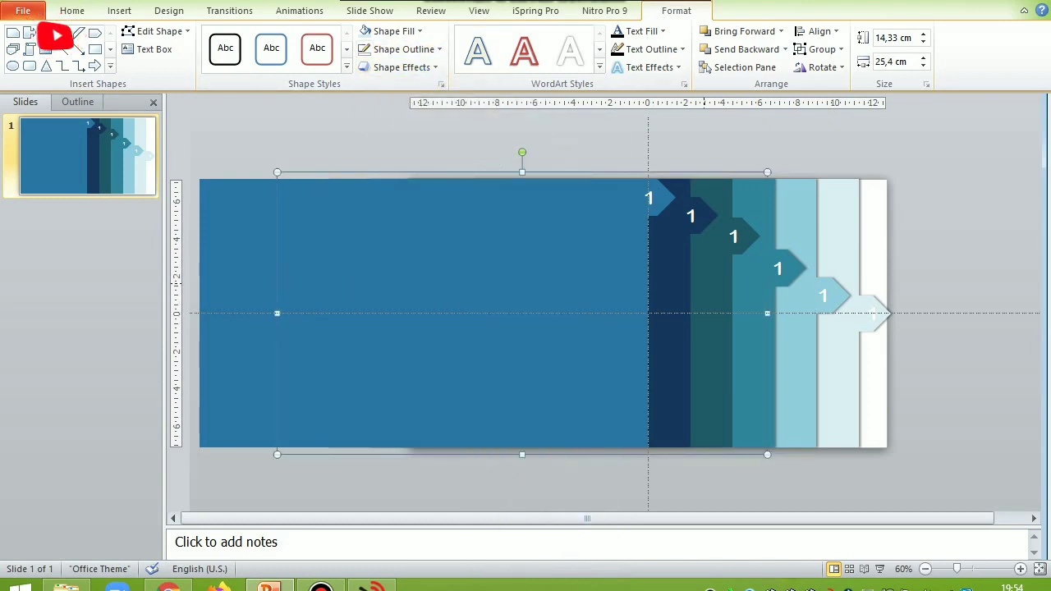
Step: Add the Offset Right shadow to the remaining panels on the left
click(403, 50)
click(402, 67)
click(401, 67)
mouse_move(411, 136)
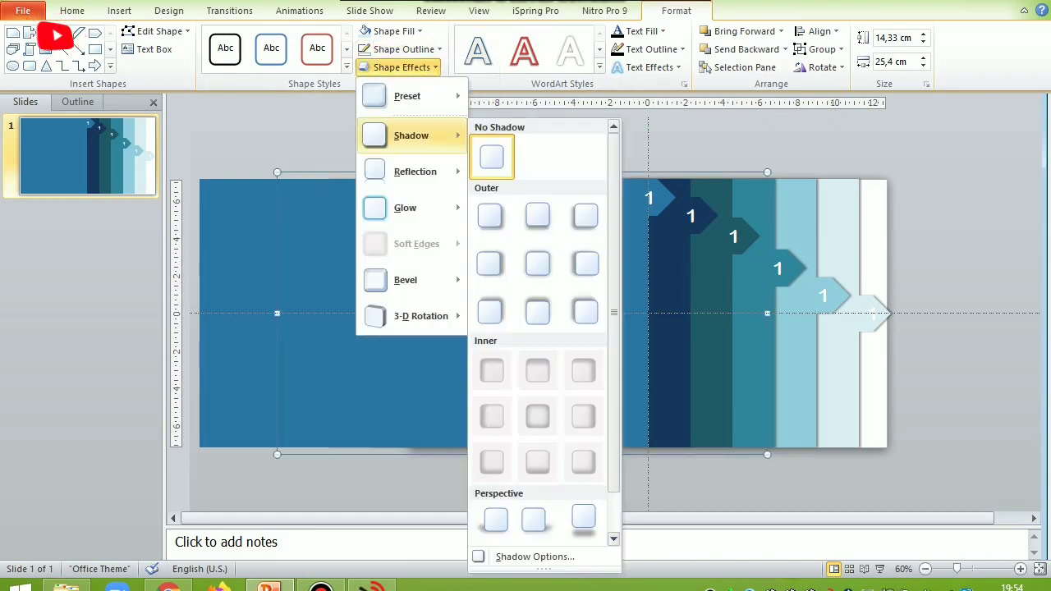
click(491, 263)
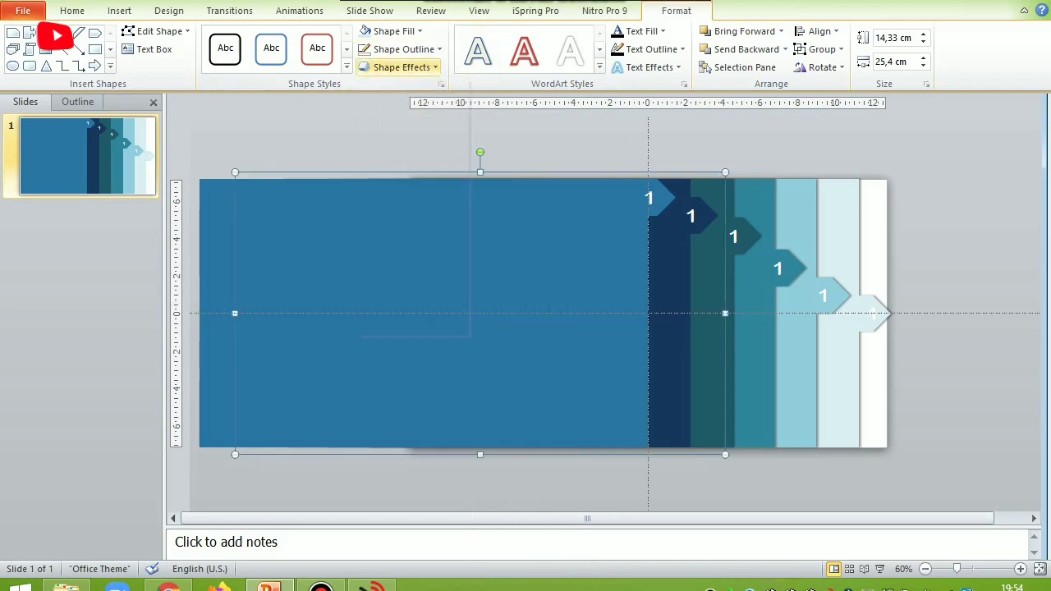
click(401, 66)
mouse_move(410, 136)
click(491, 263)
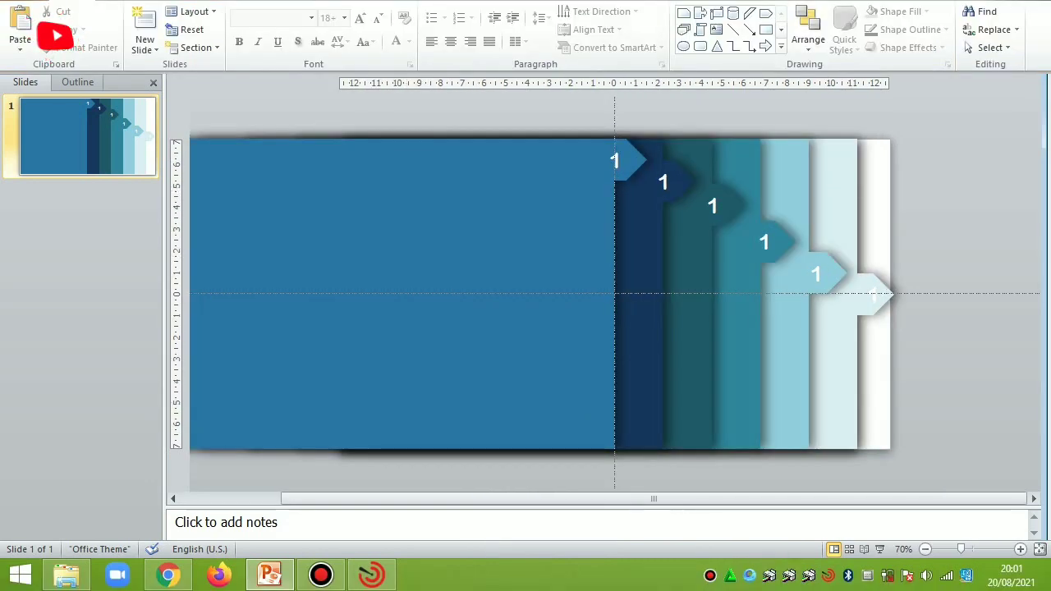
scroll(608, 293, left, 3)
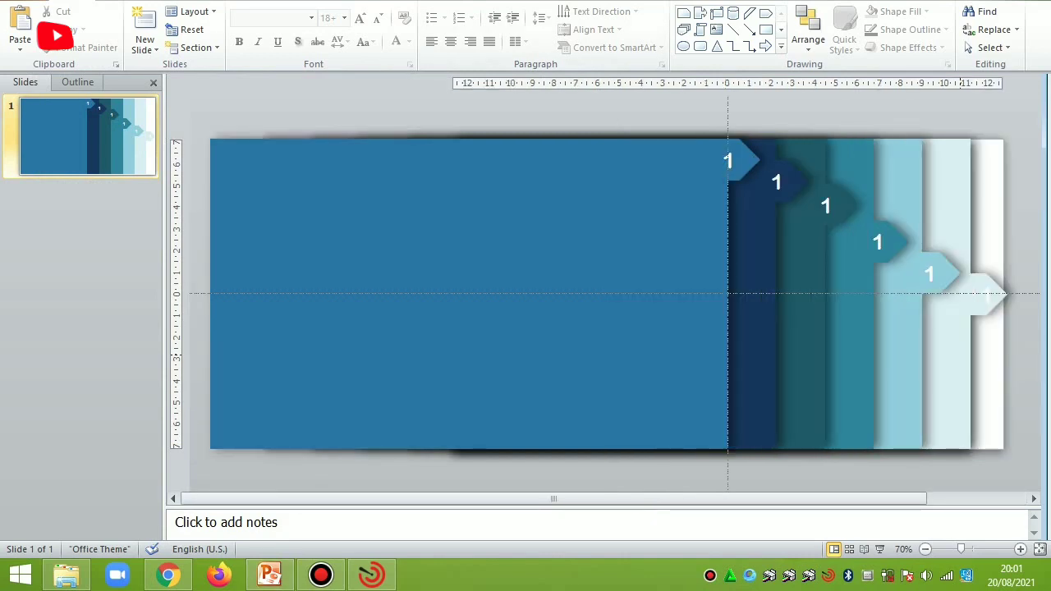
Step: Drag a marquee around all the staggered panels and group them into one object
scroll(607, 293, down, 1)
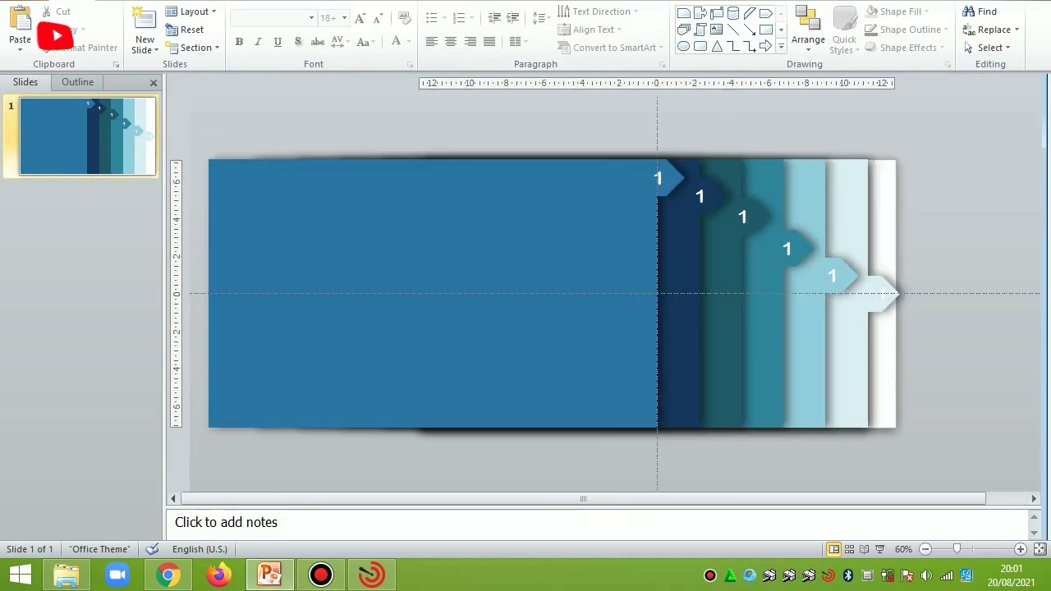
drag(197, 133, 934, 444)
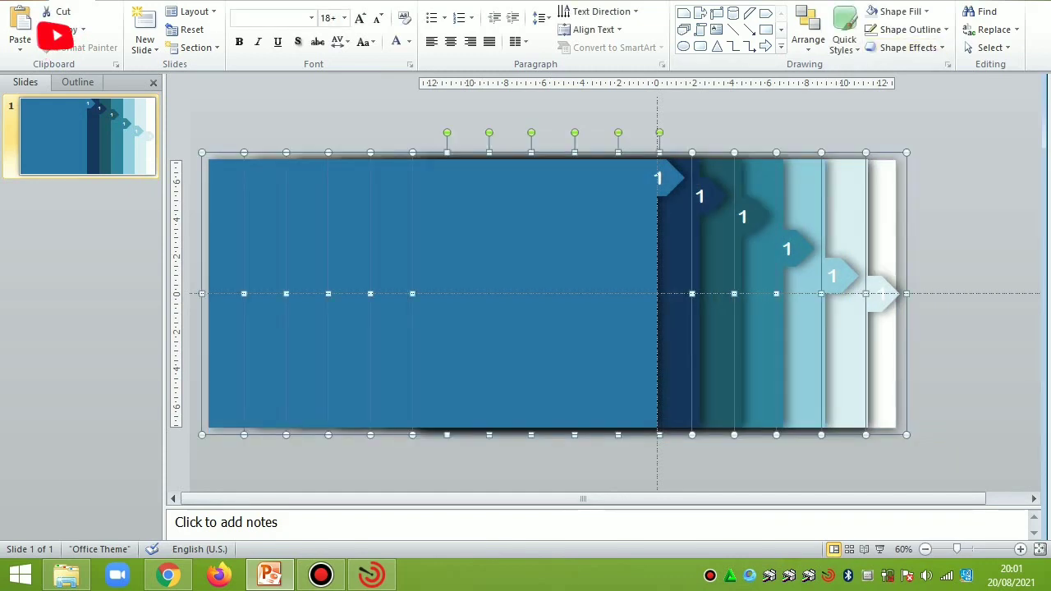
click(822, 30)
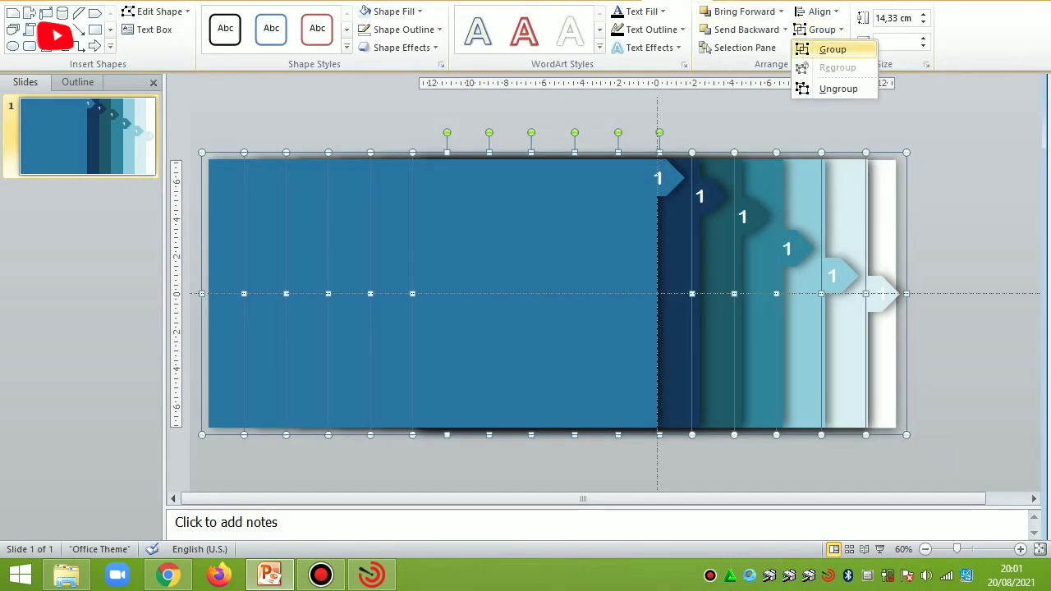
click(833, 50)
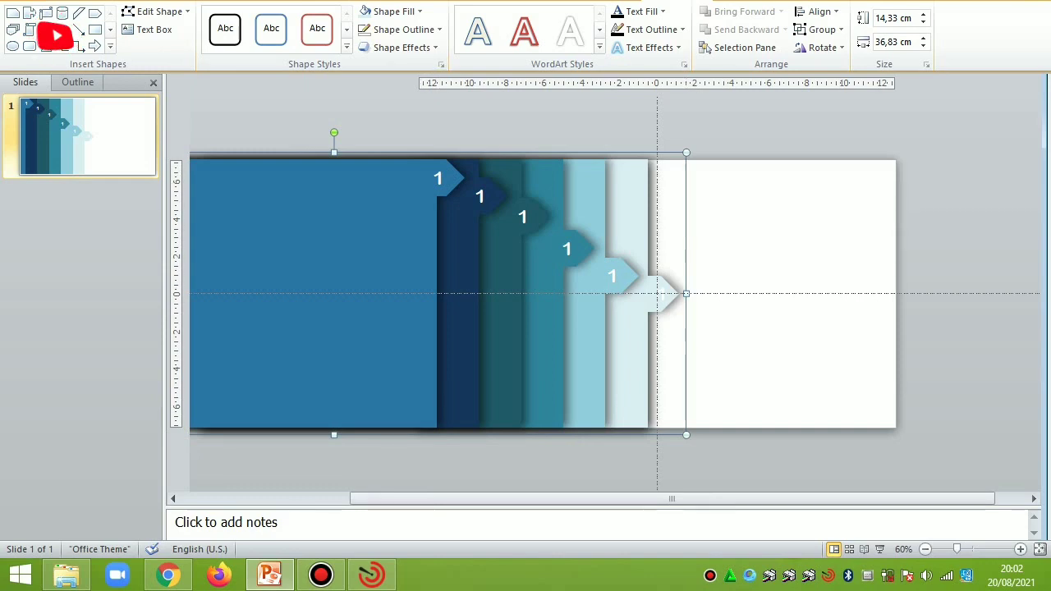
key(Escape)
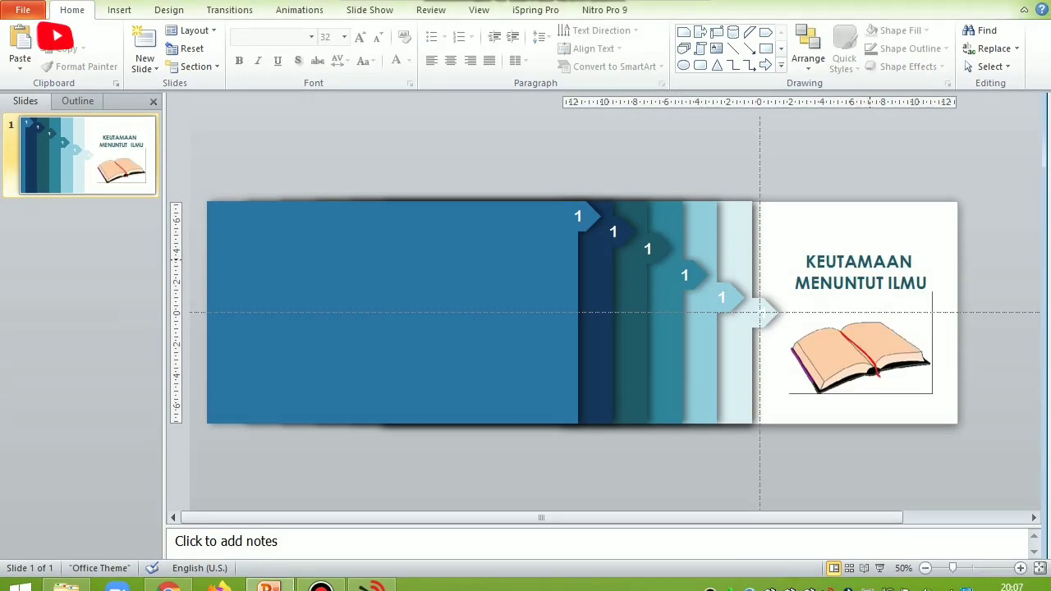
Step: Select the KEUTAMAAN MENUNTUT ILMU title and the open-book picture, then group them
click(844, 261)
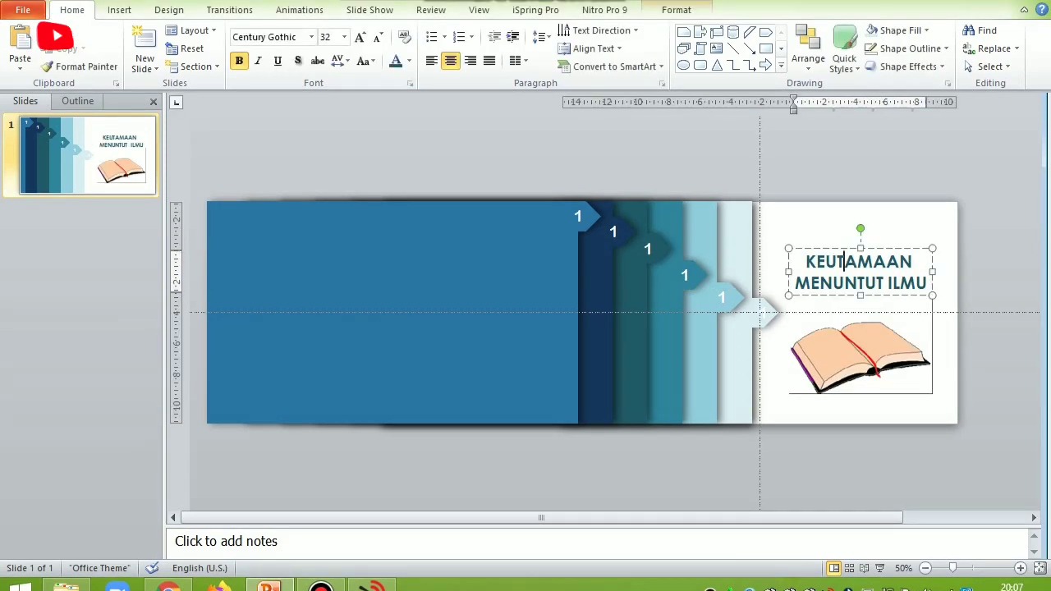
key(Escape)
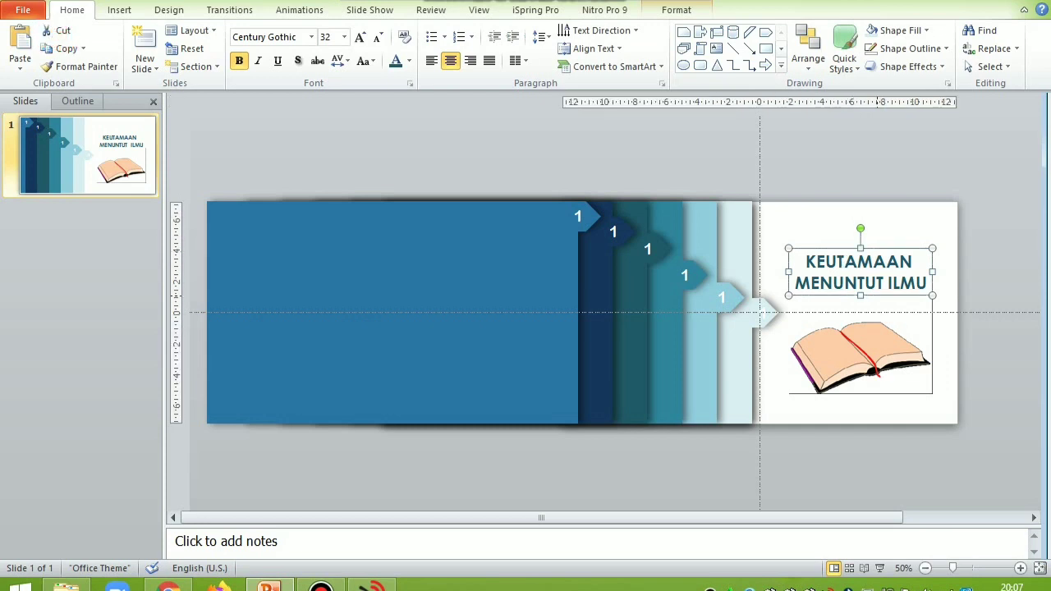
shift+click(861, 349)
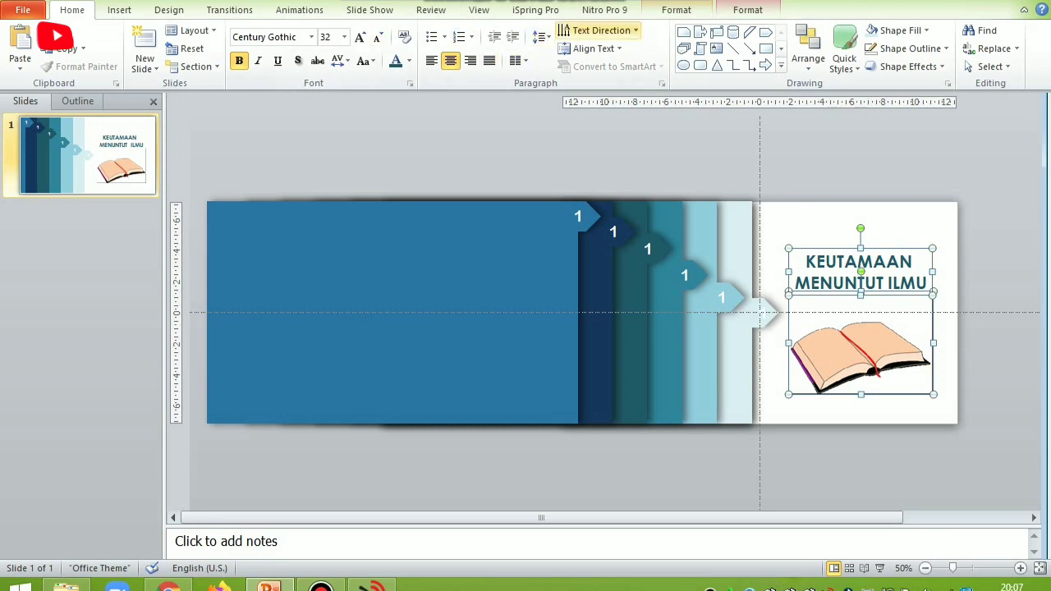
click(748, 10)
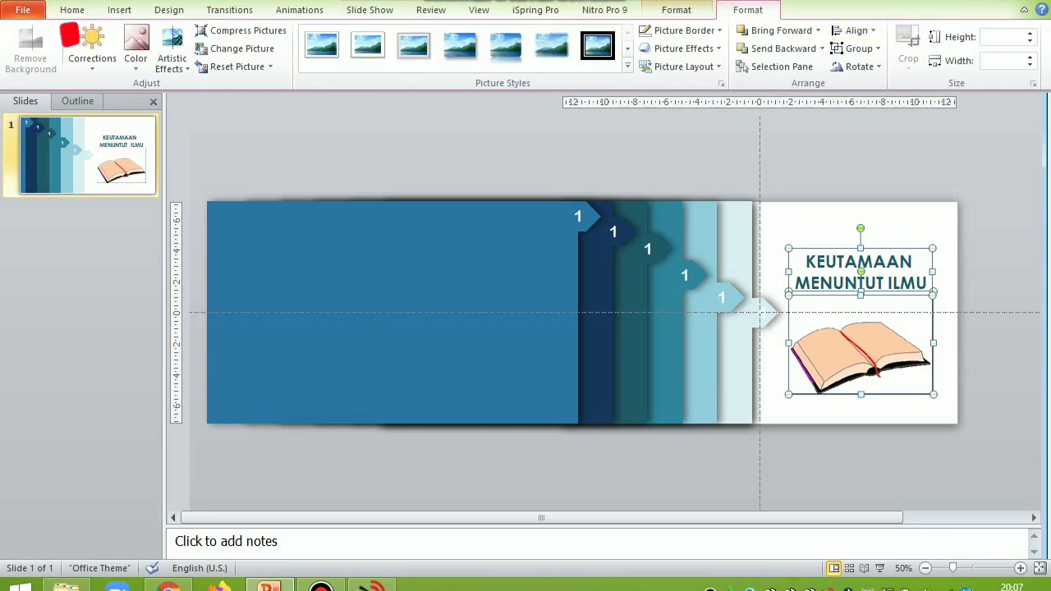
click(858, 49)
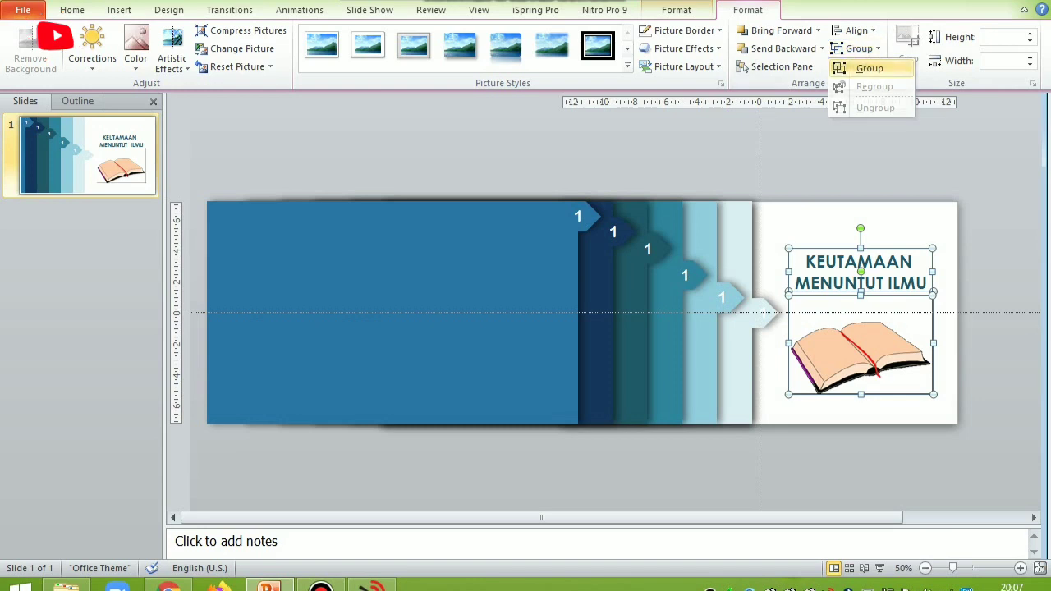
click(869, 69)
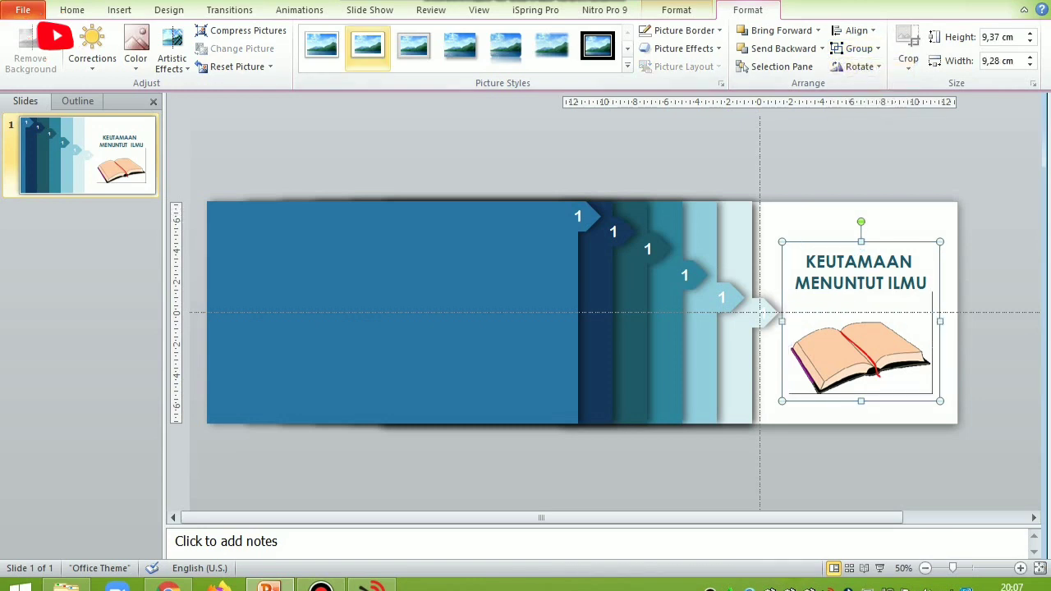
click(299, 10)
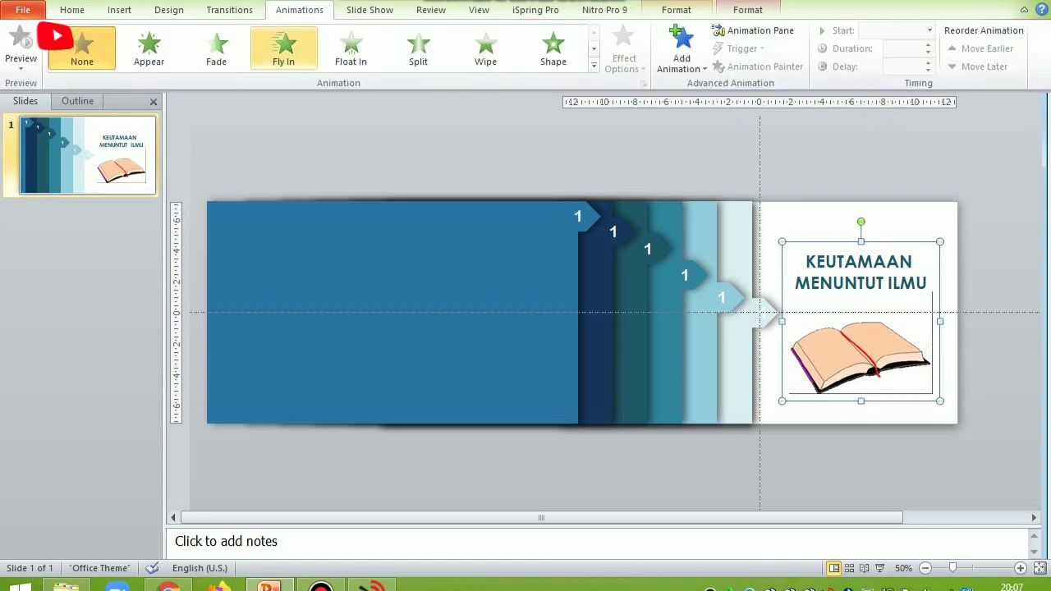
Step: Give the title-and-book group a Fly In entrance from the left
click(283, 48)
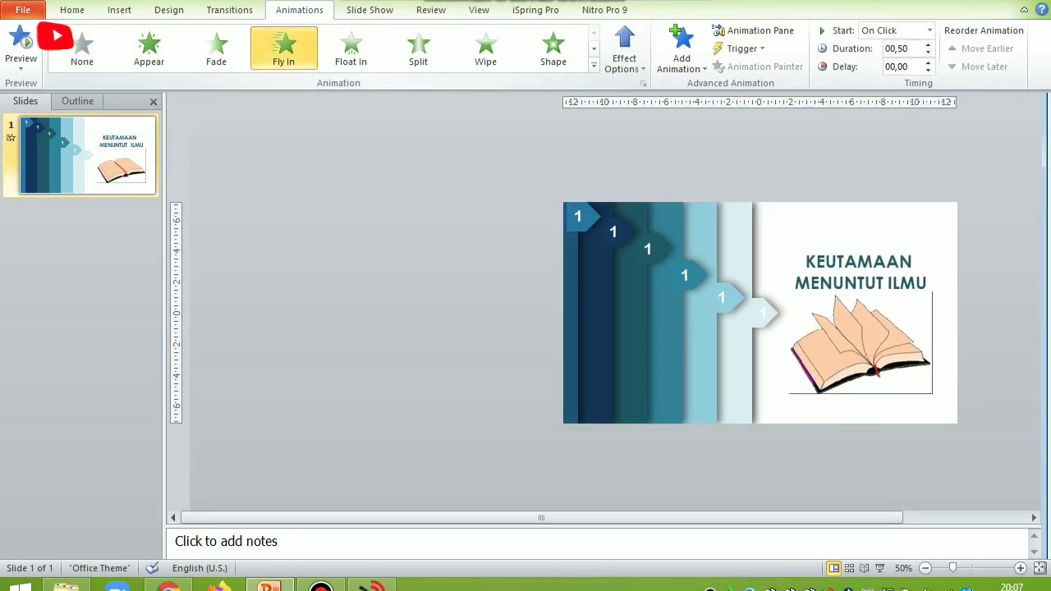
click(624, 49)
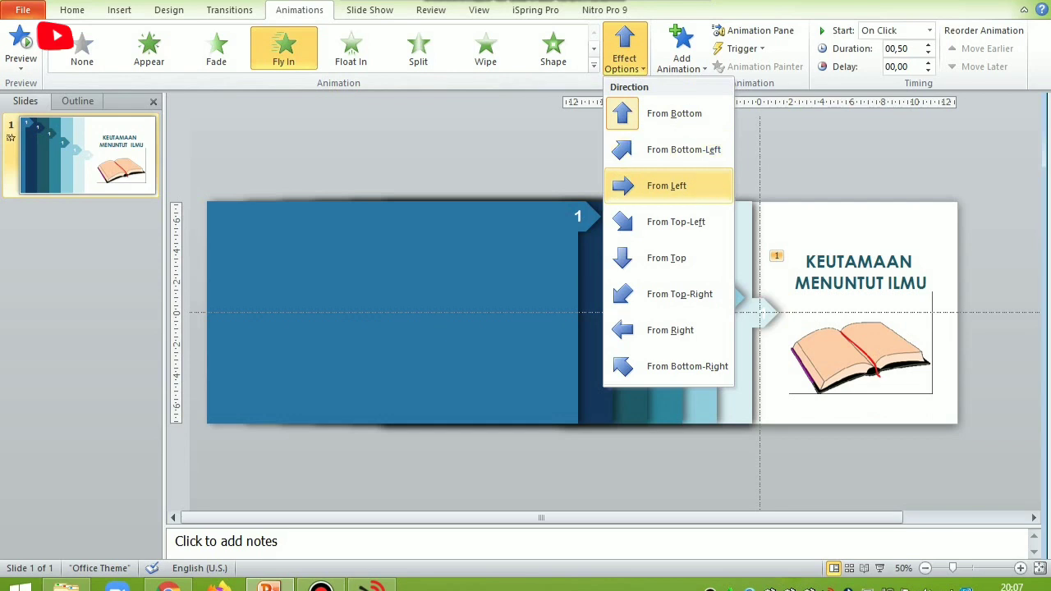
click(666, 186)
Step: Send the title-and-book group to the back
click(813, 255)
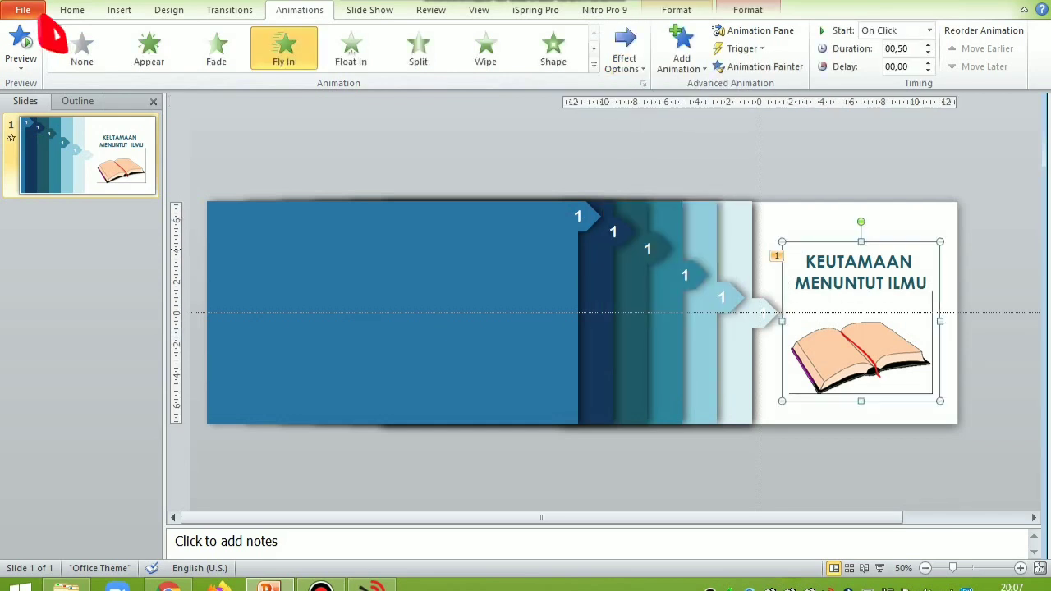
right_click(808, 248)
mouse_move(919, 375)
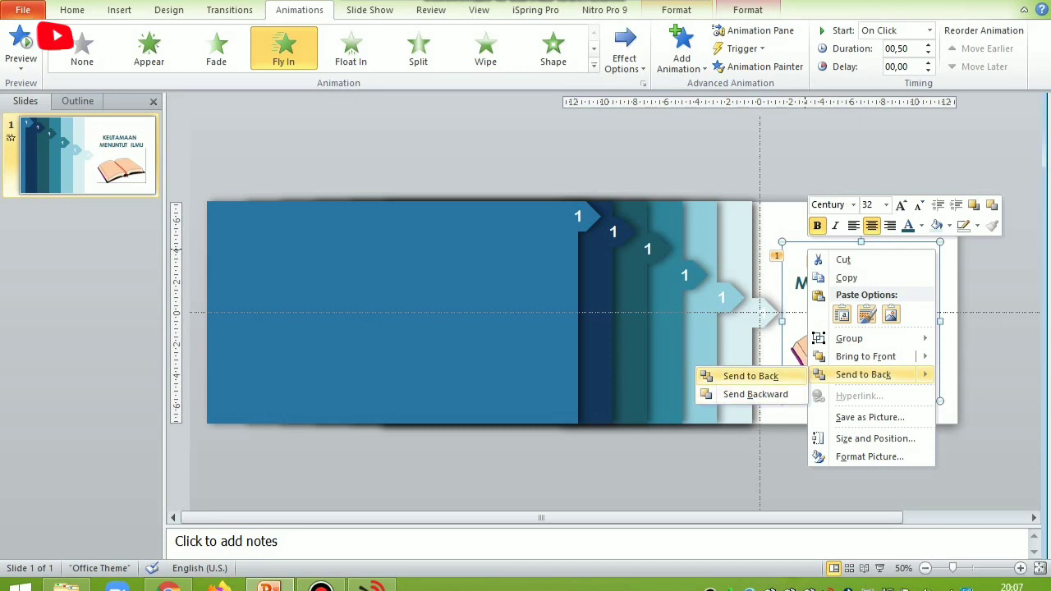
click(751, 376)
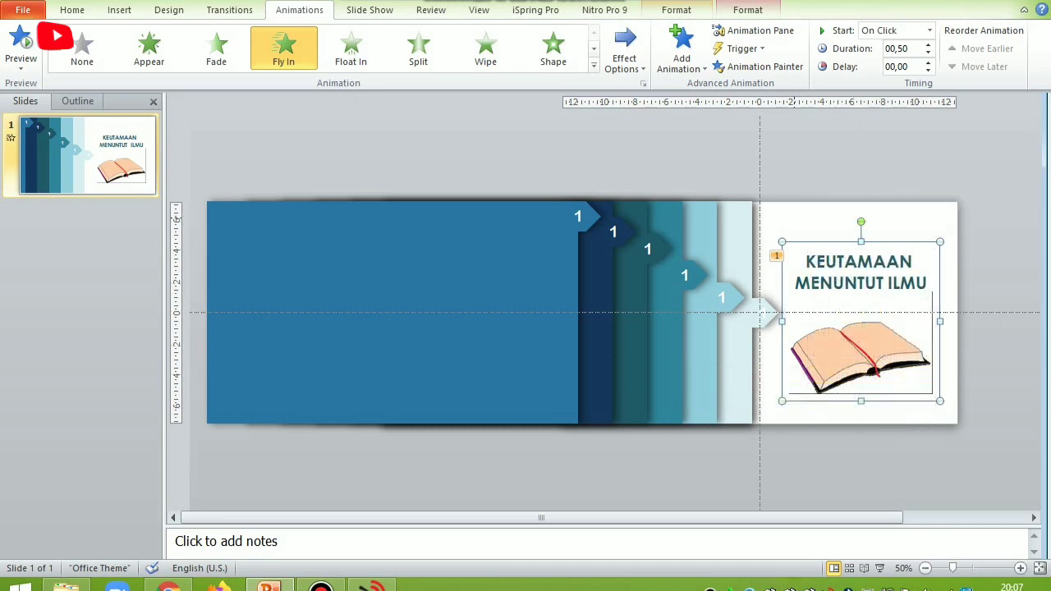
key(Escape)
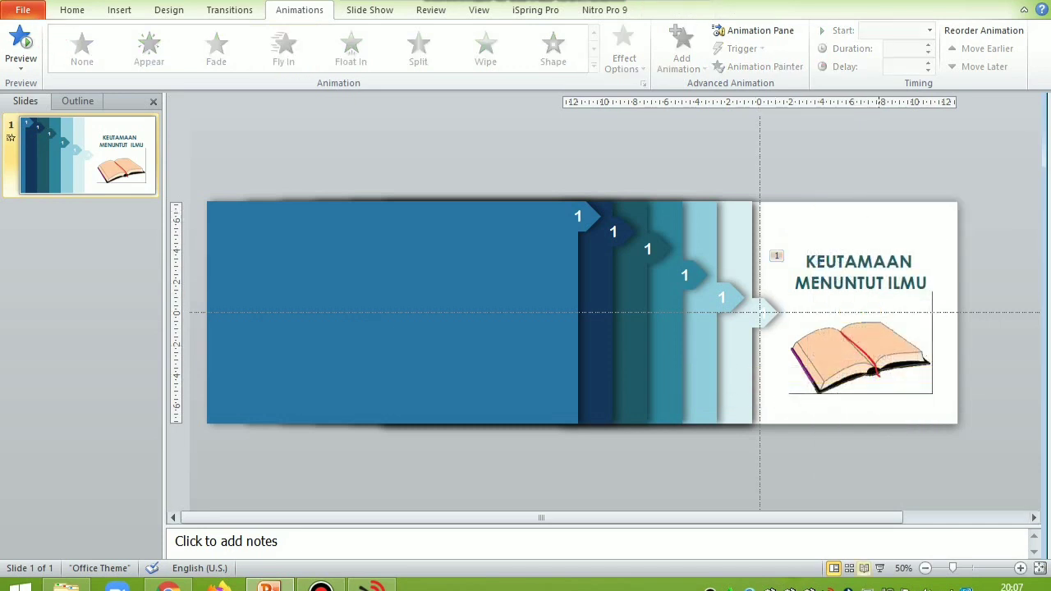
Step: Preview the slide as a slide show, then return to editing
click(879, 568)
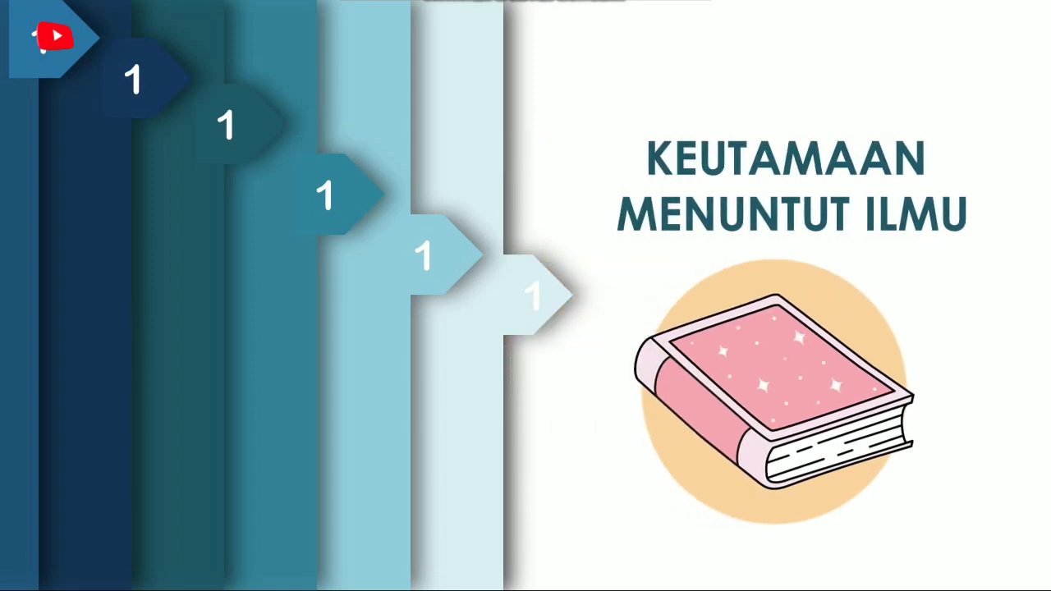
key(Escape)
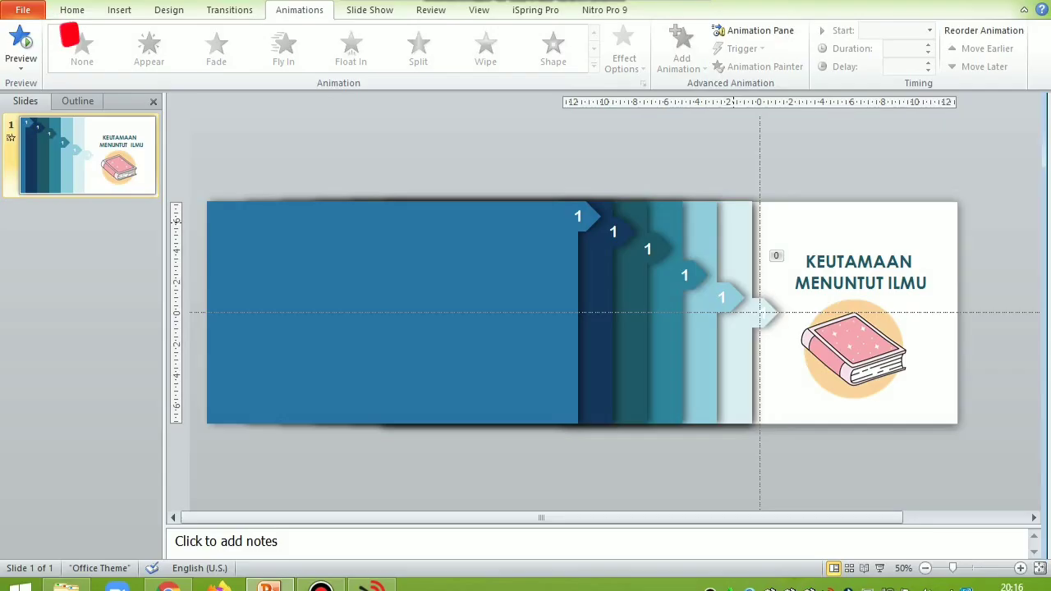
click(579, 312)
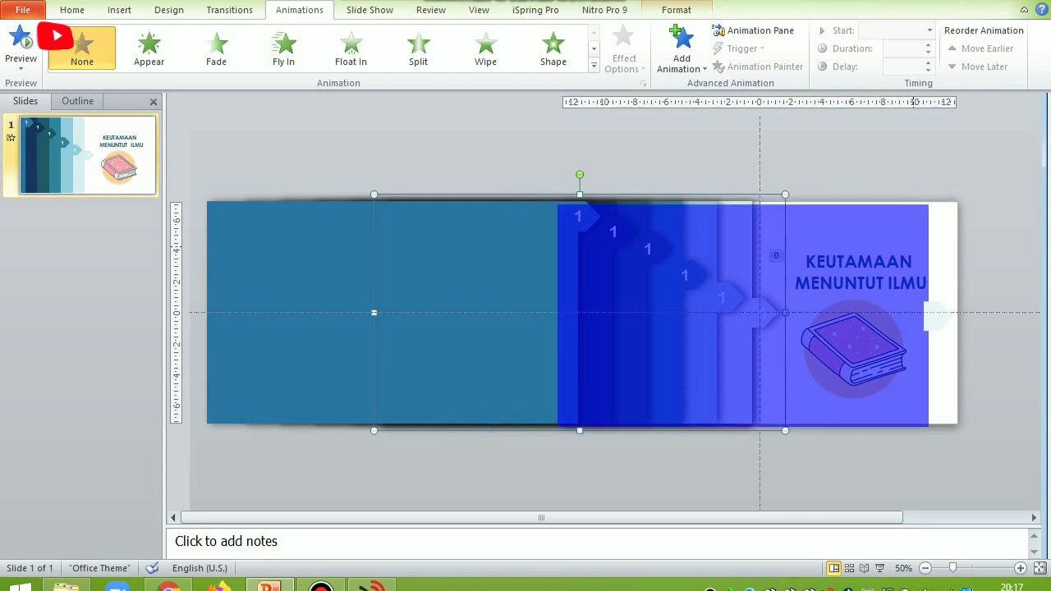
Step: Move the first panel right, then group it with its '1. Ilmu adalah Warisan Para Nabi' heading and quote
drag(579, 312, 758, 312)
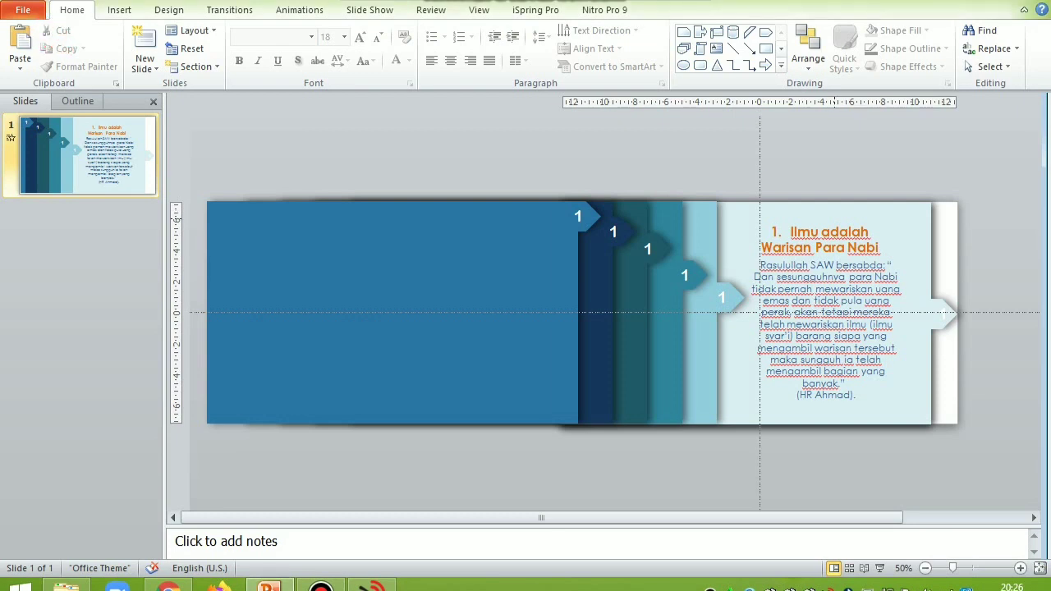
click(553, 313)
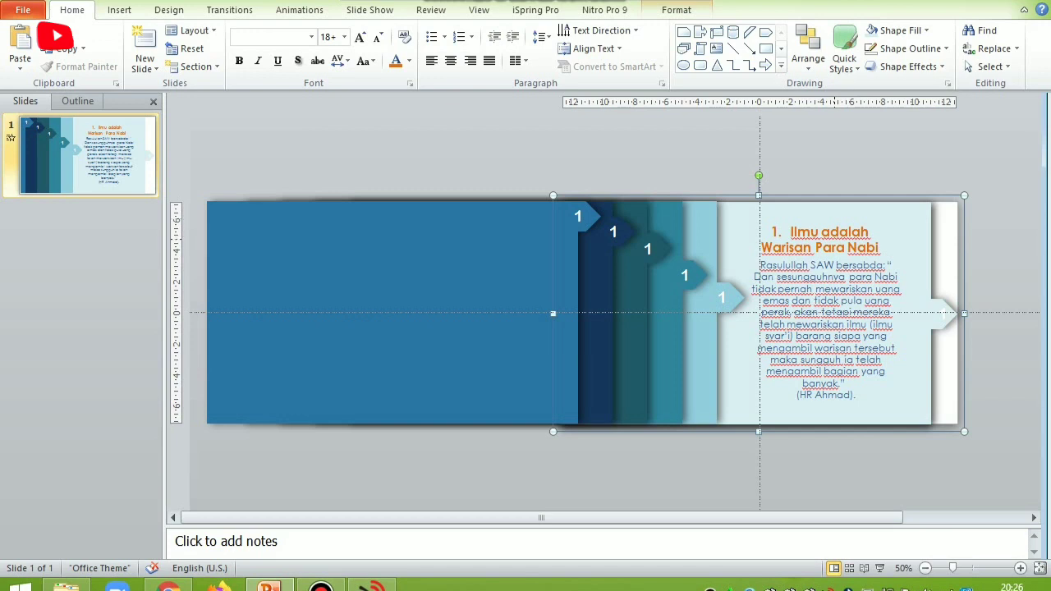
click(820, 239)
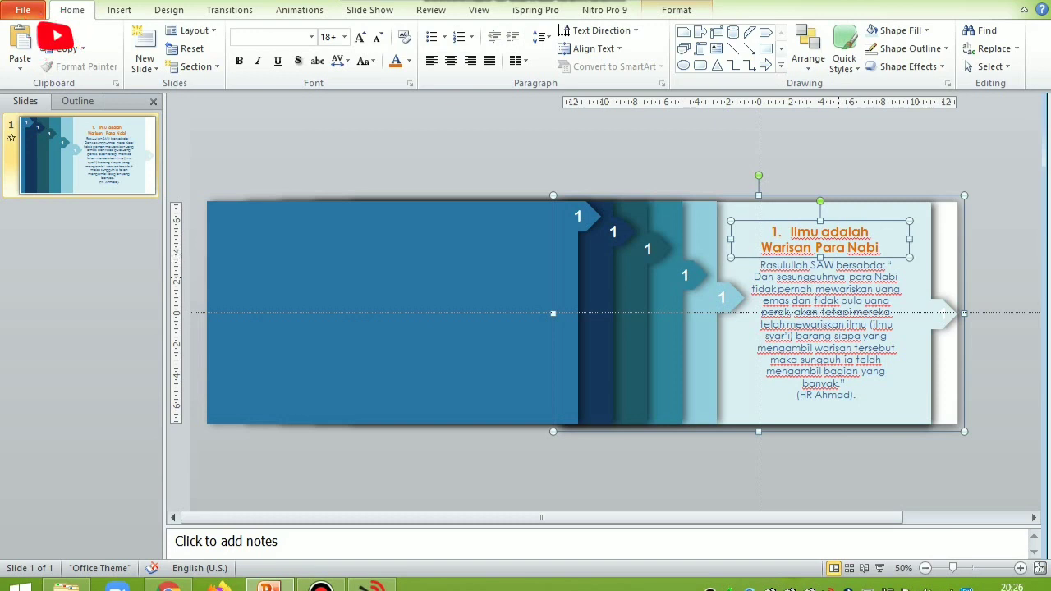
shift+click(756, 277)
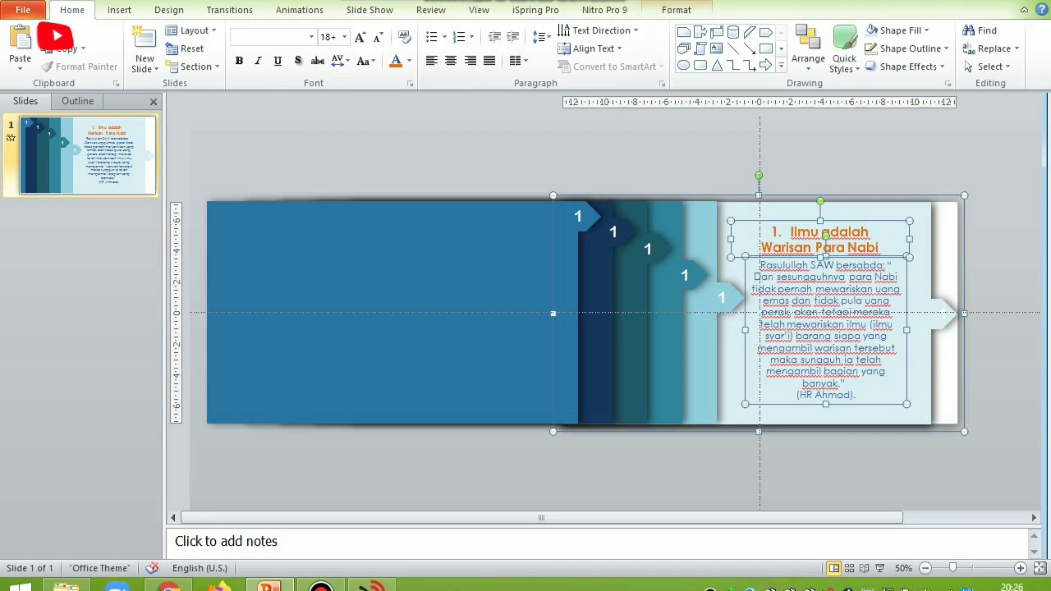
click(677, 10)
click(822, 48)
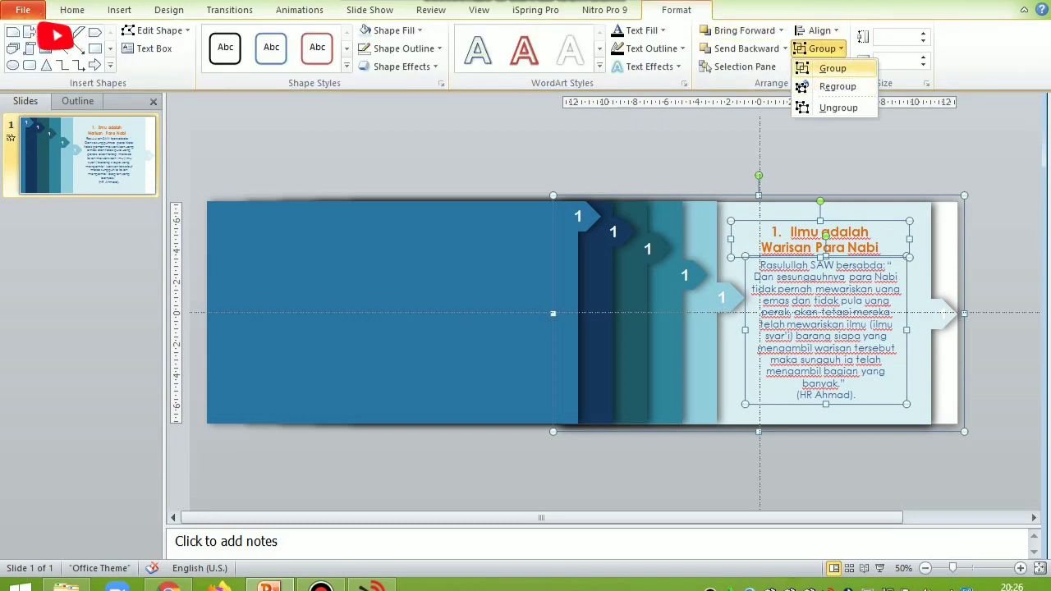
click(832, 68)
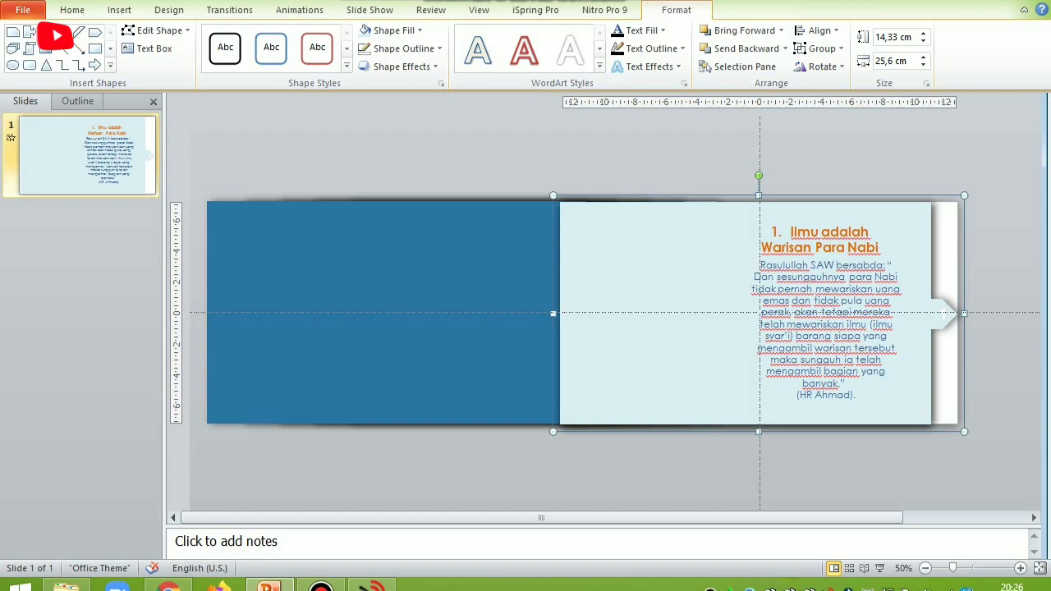
Step: Animate the first panel group with Fly In from Left, After Previous, duration 01,50
click(273, 10)
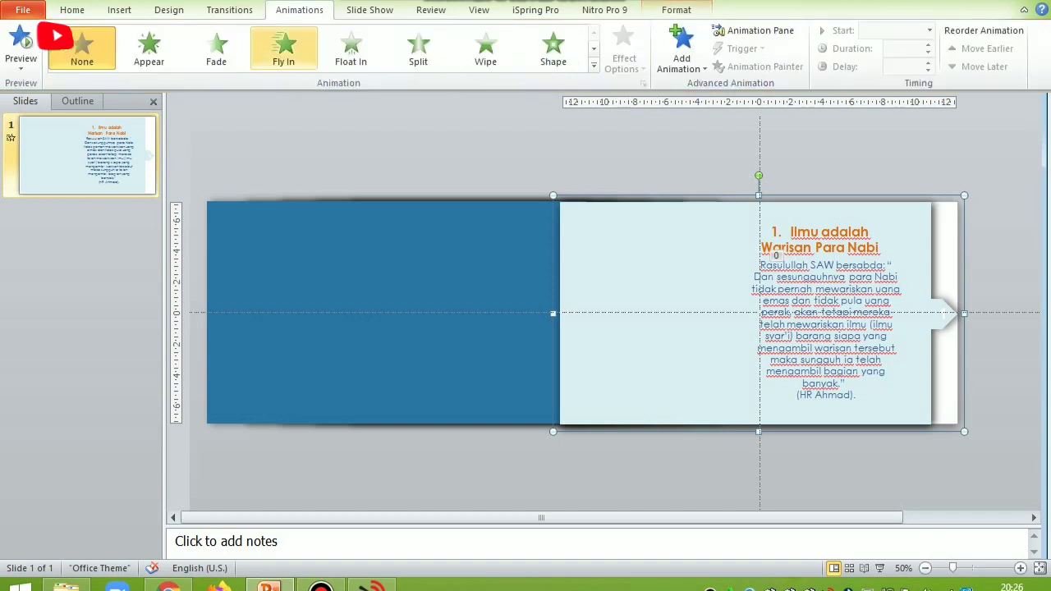
click(283, 47)
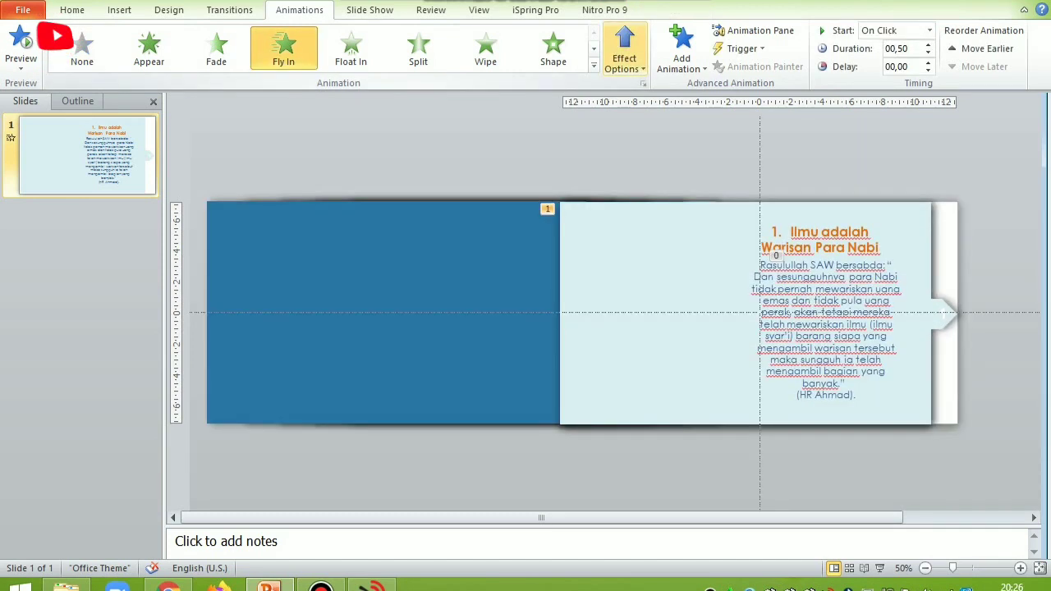
click(624, 49)
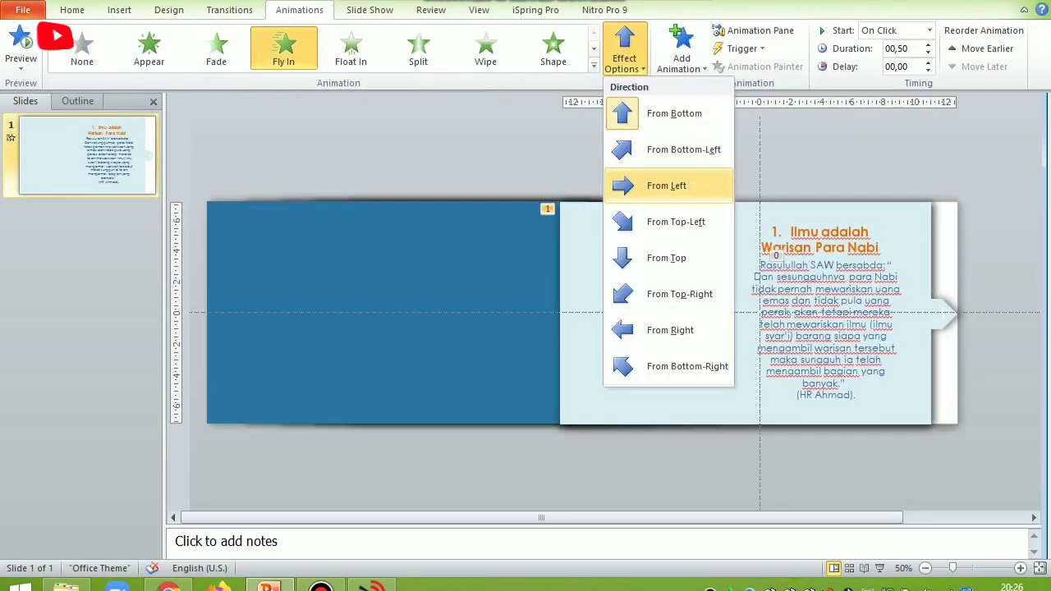
click(666, 186)
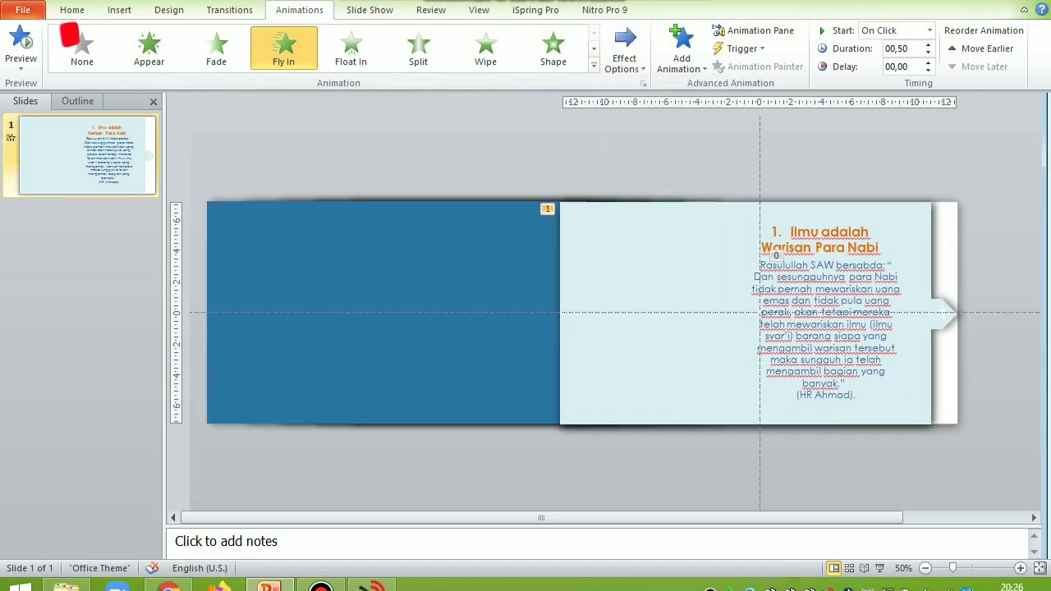
click(930, 31)
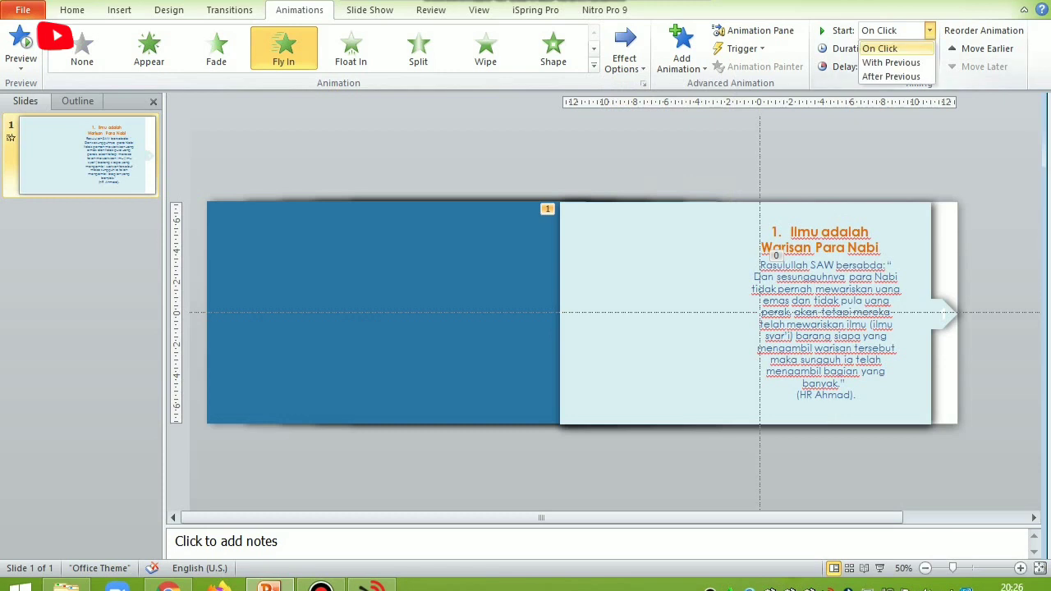
click(891, 77)
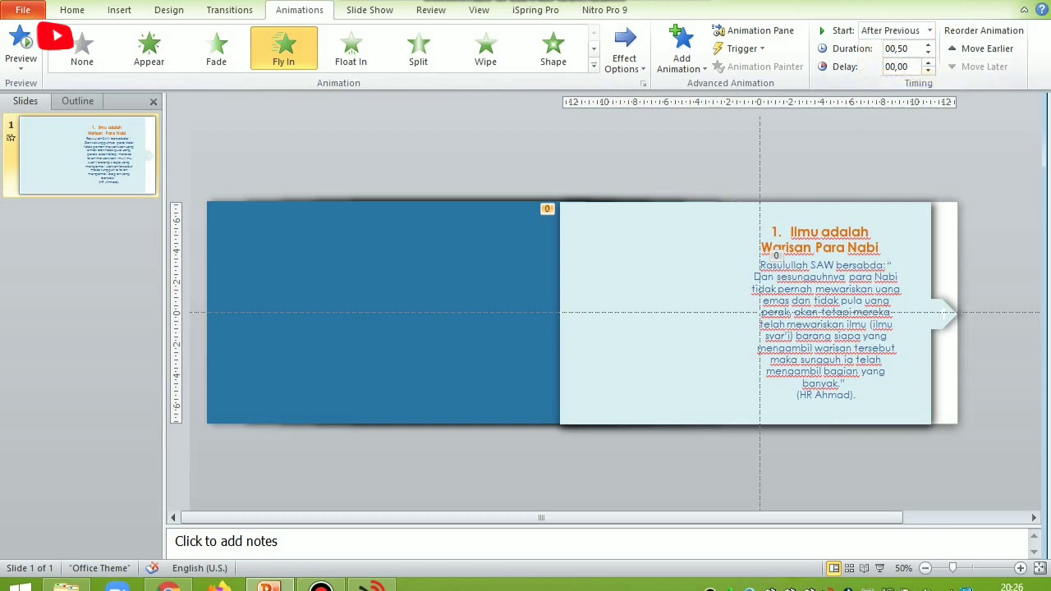
click(927, 46)
click(928, 45)
Step: Send the first panel group to the back
click(714, 246)
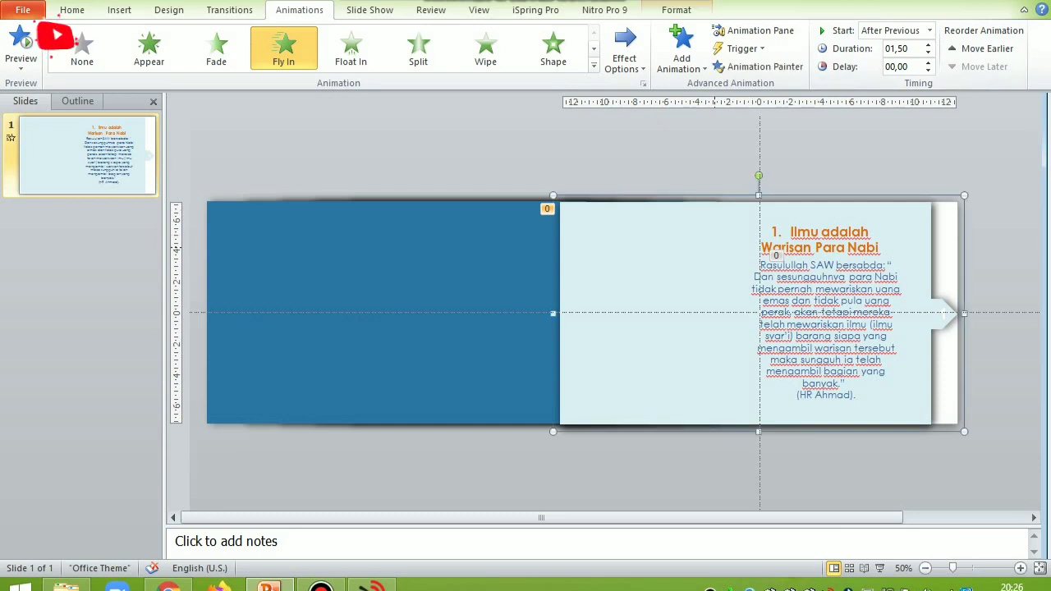
right_click(717, 247)
mouse_move(772, 373)
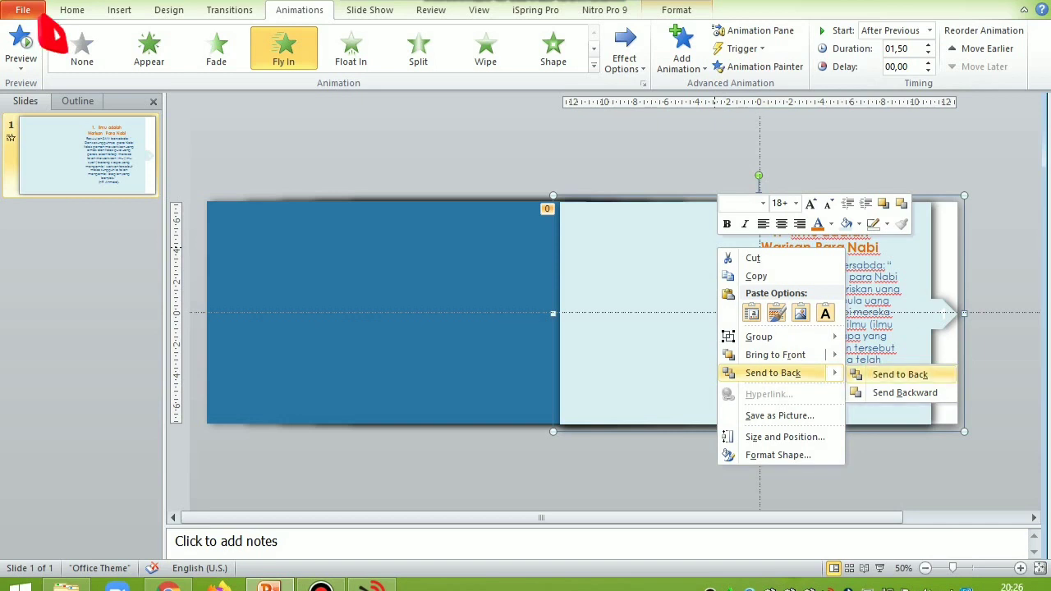
click(897, 375)
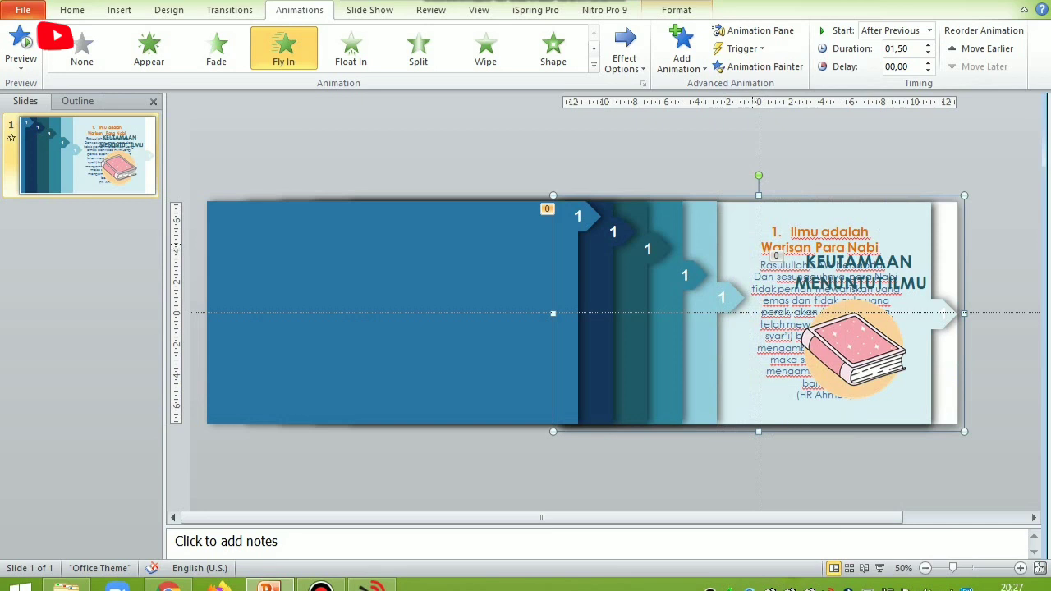
Step: Cancel the accidental move and send the title-and-book artwork to the back
drag(753, 242, 734, 241)
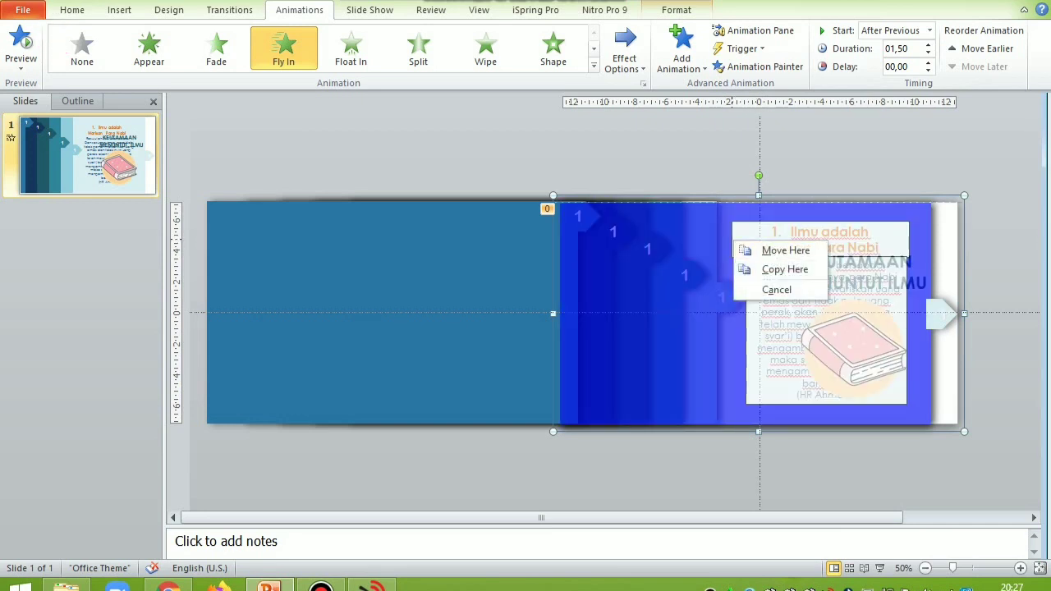
key(Escape)
right_click(731, 333)
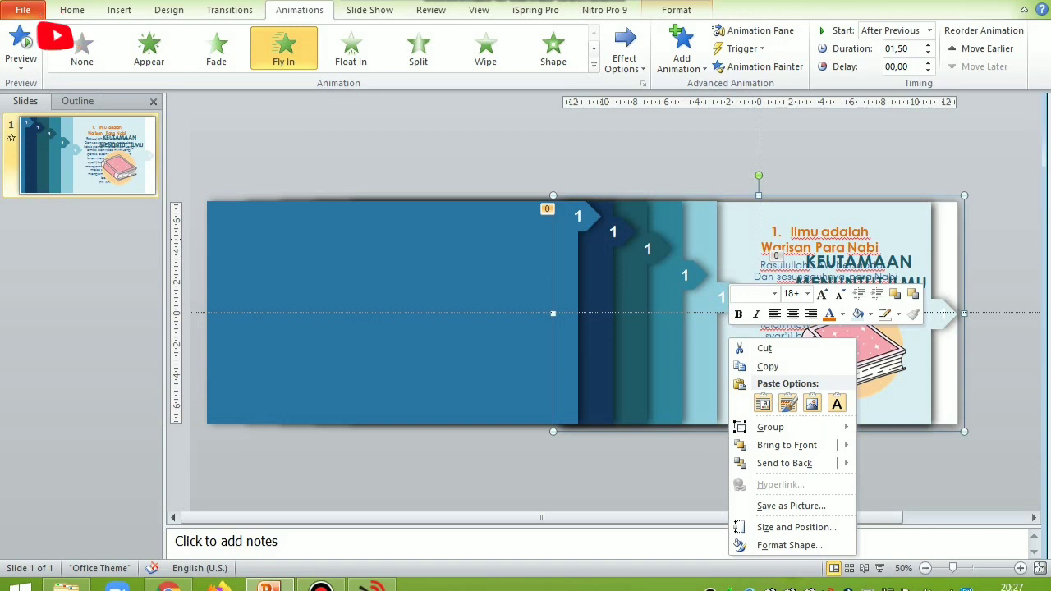
right_click(733, 238)
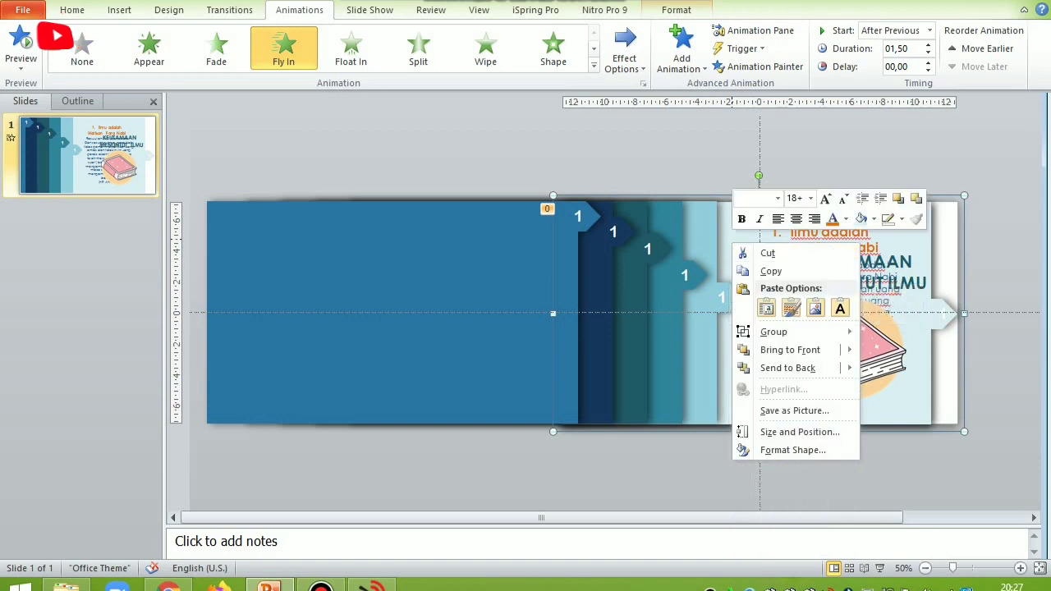
mouse_move(788, 368)
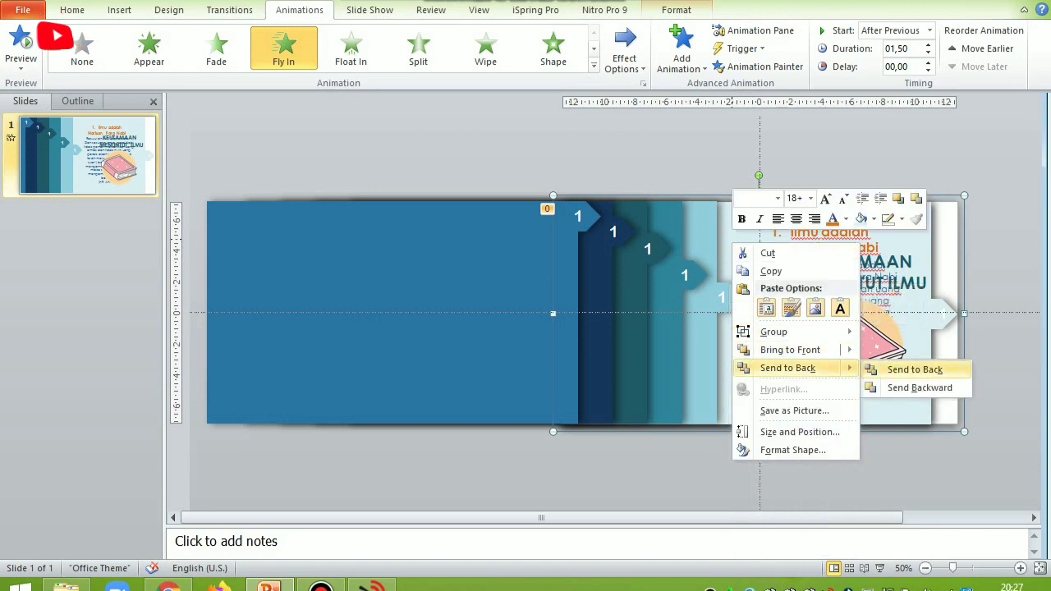
click(915, 370)
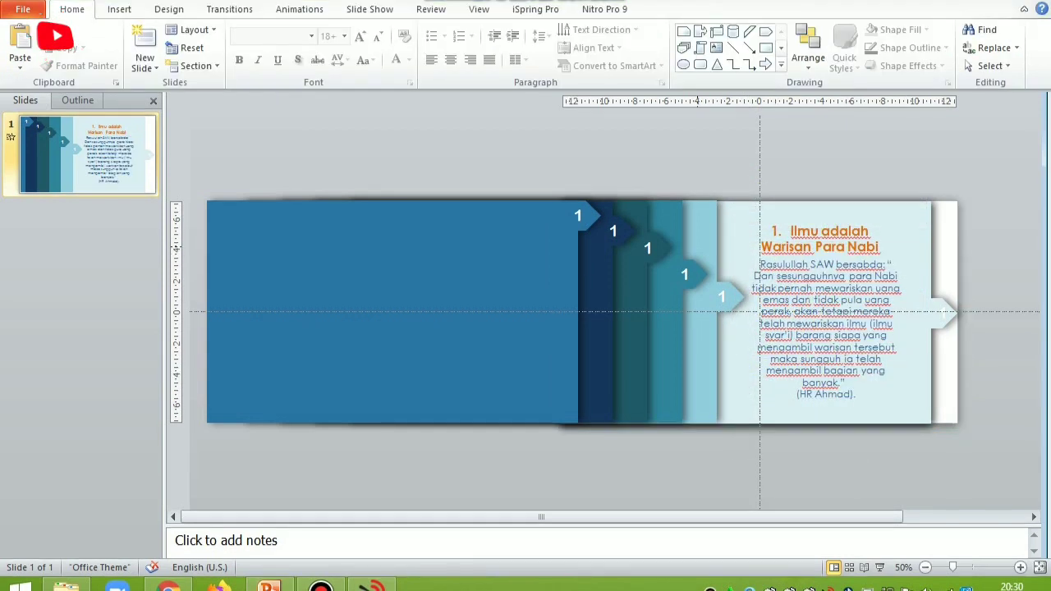
Step: Slide the next blue panel rightward across the slide
click(752, 313)
drag(751, 312, 944, 312)
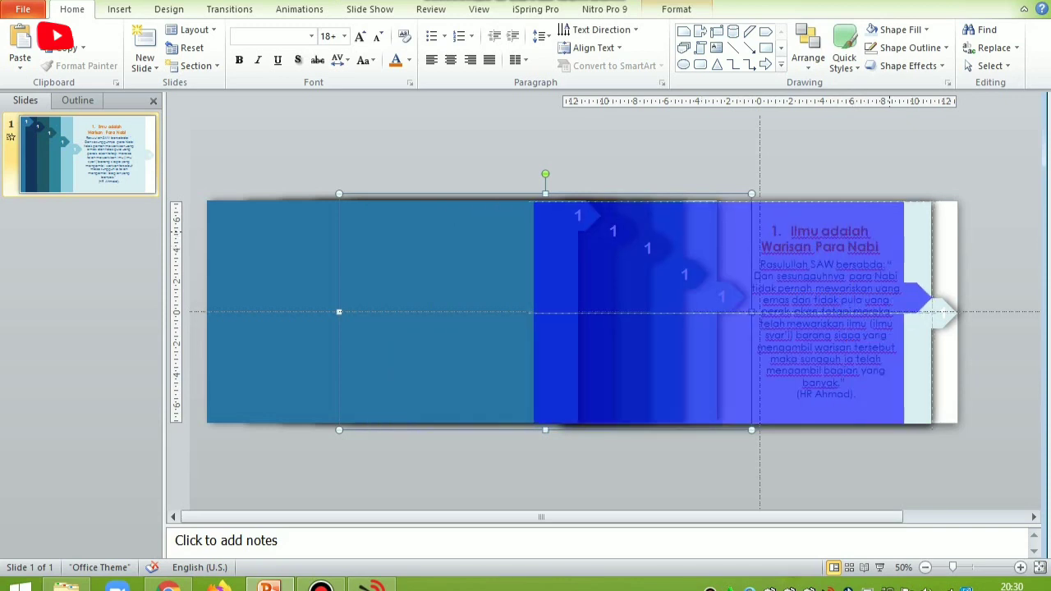
drag(944, 312, 937, 312)
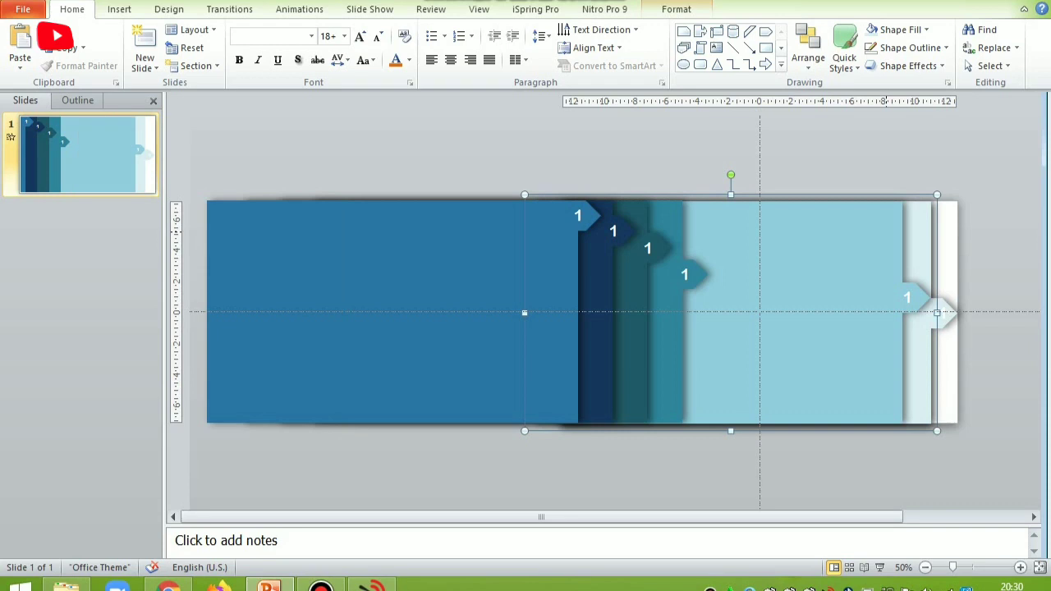
Step: Renumber its arrow to 2 and paste the second title, quote and Now Reading image
click(908, 298)
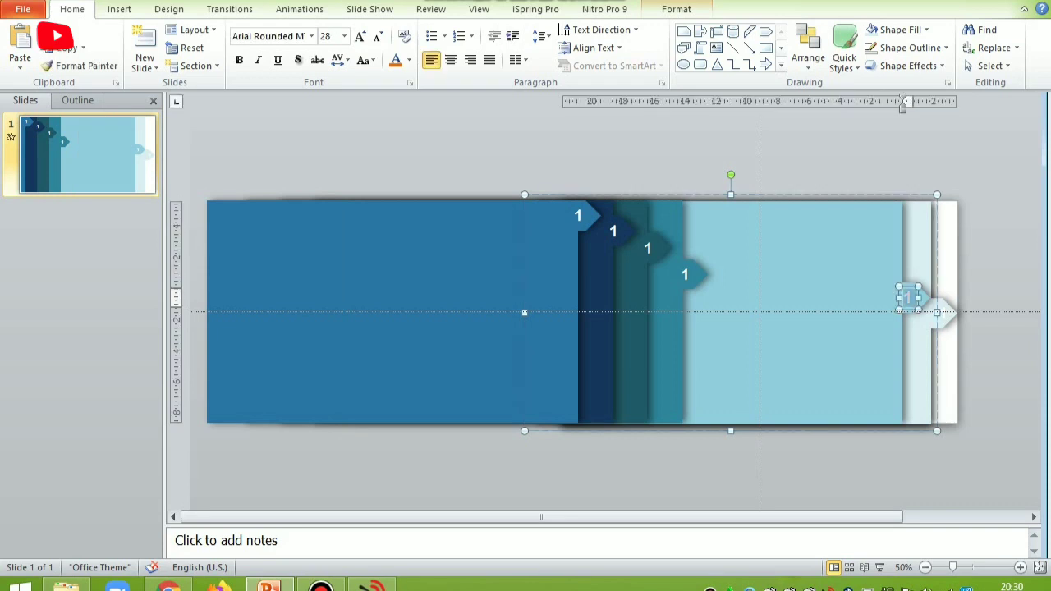
text(2)
key(Escape)
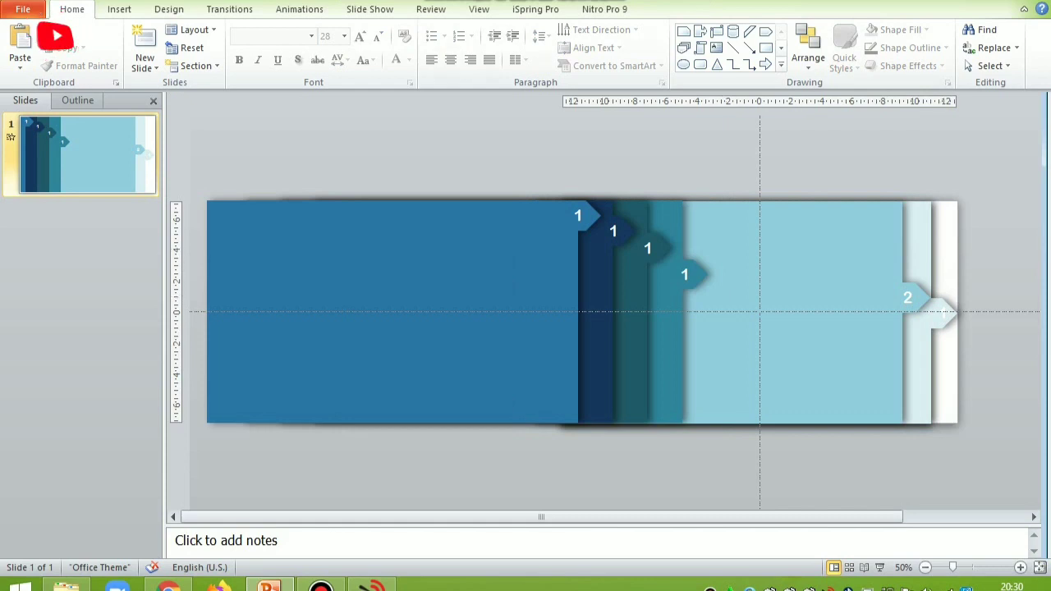
key(ctrl+v)
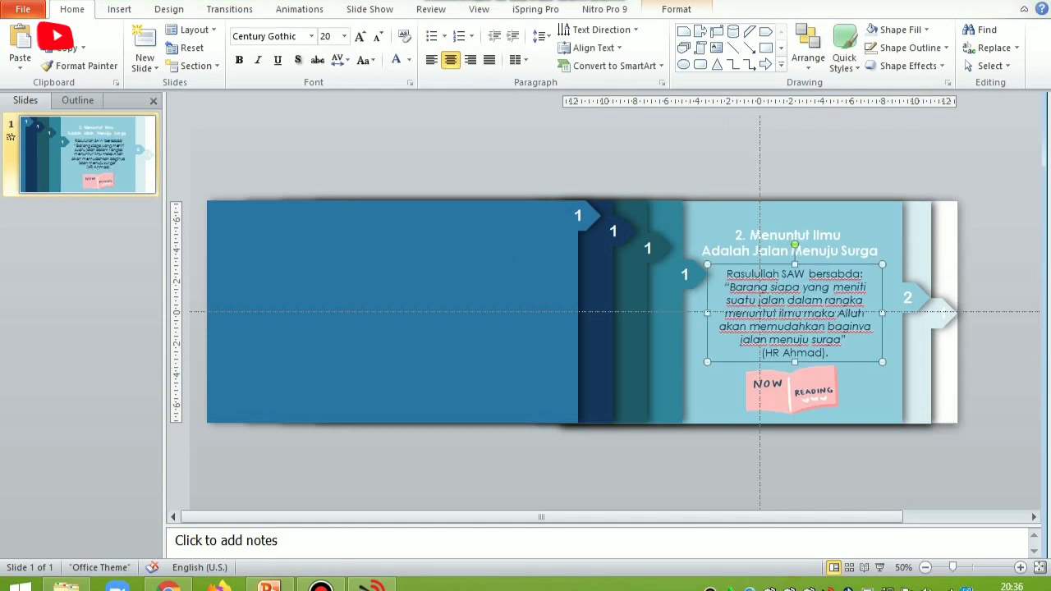
Step: Select the second panel's heading, quote, Now Reading image and background, and group them
click(788, 243)
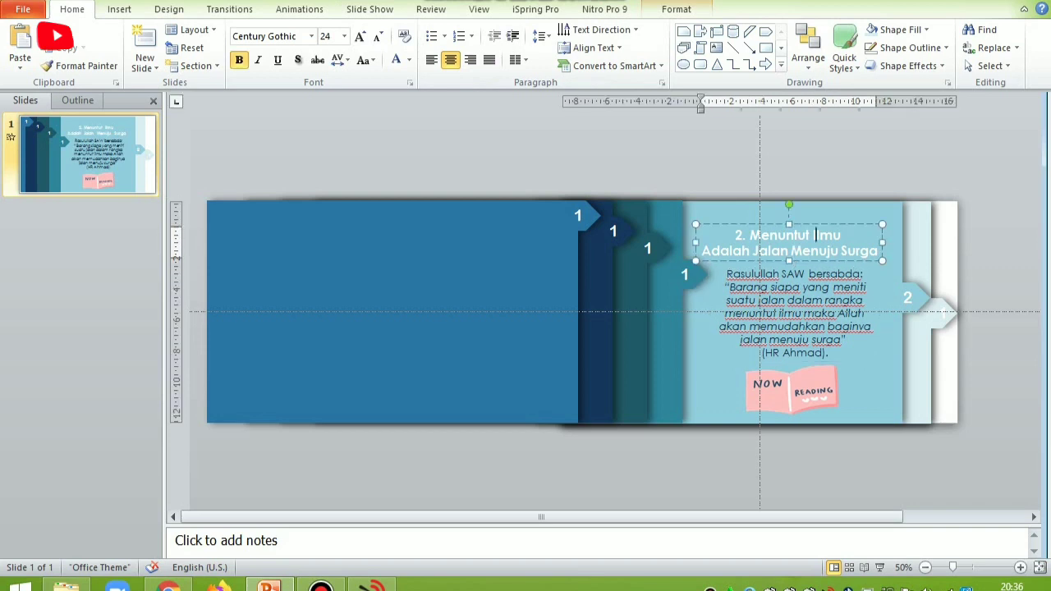
shift+click(793, 321)
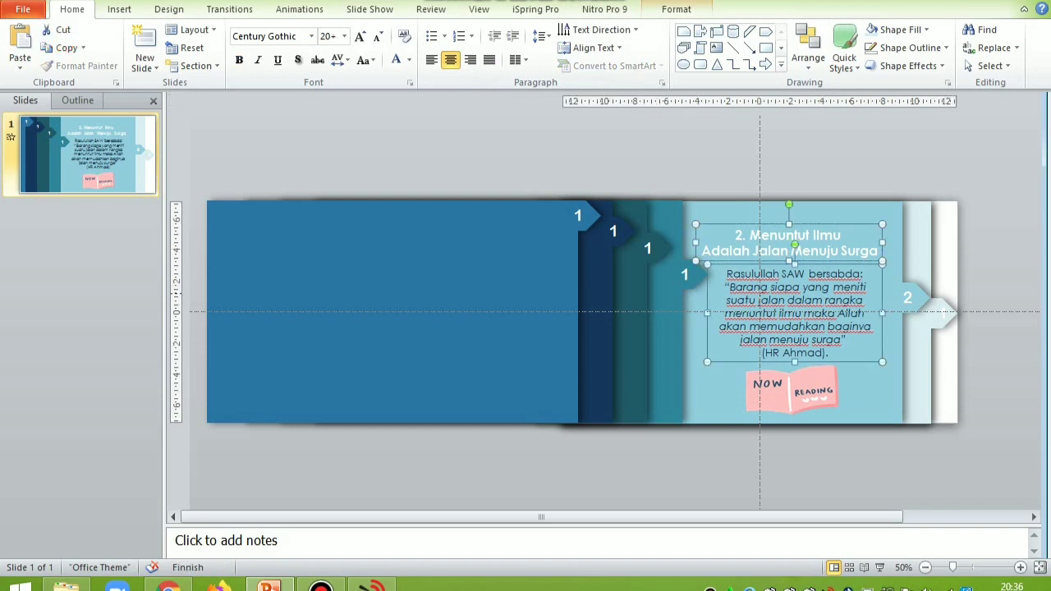
shift+click(792, 393)
shift+click(918, 386)
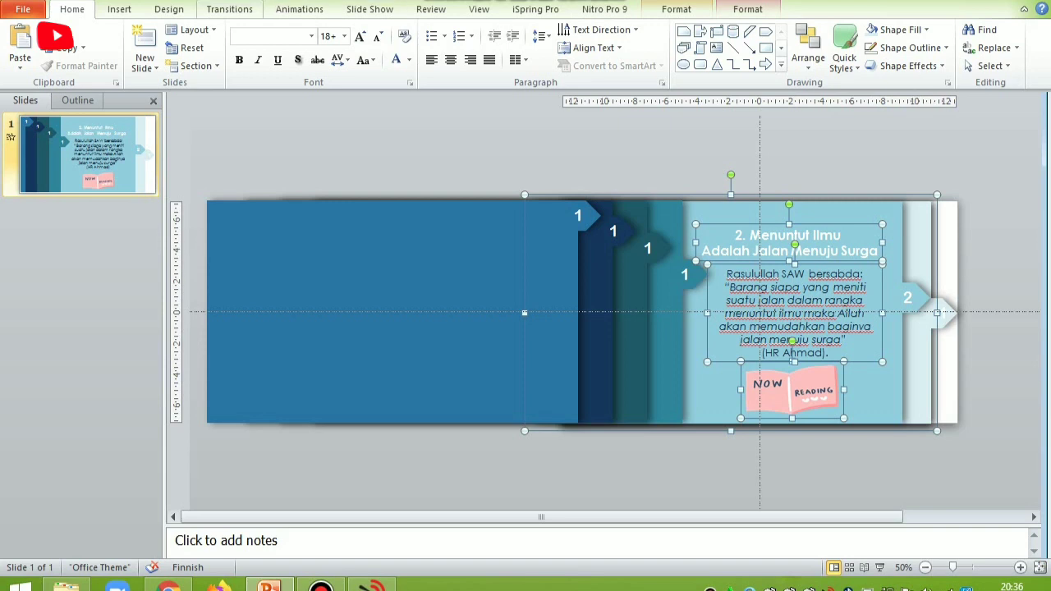
click(747, 9)
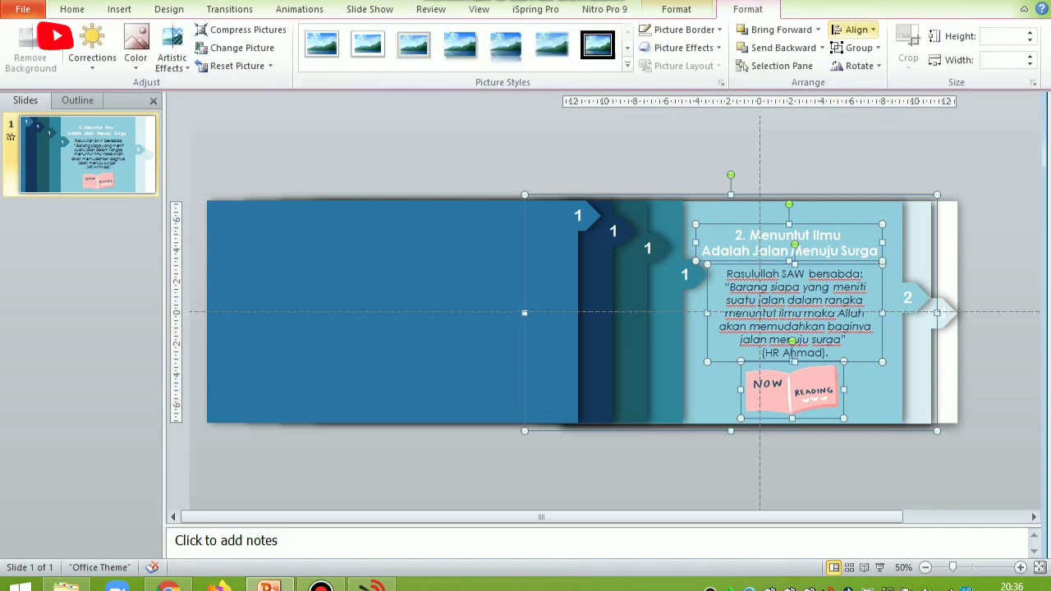
click(859, 48)
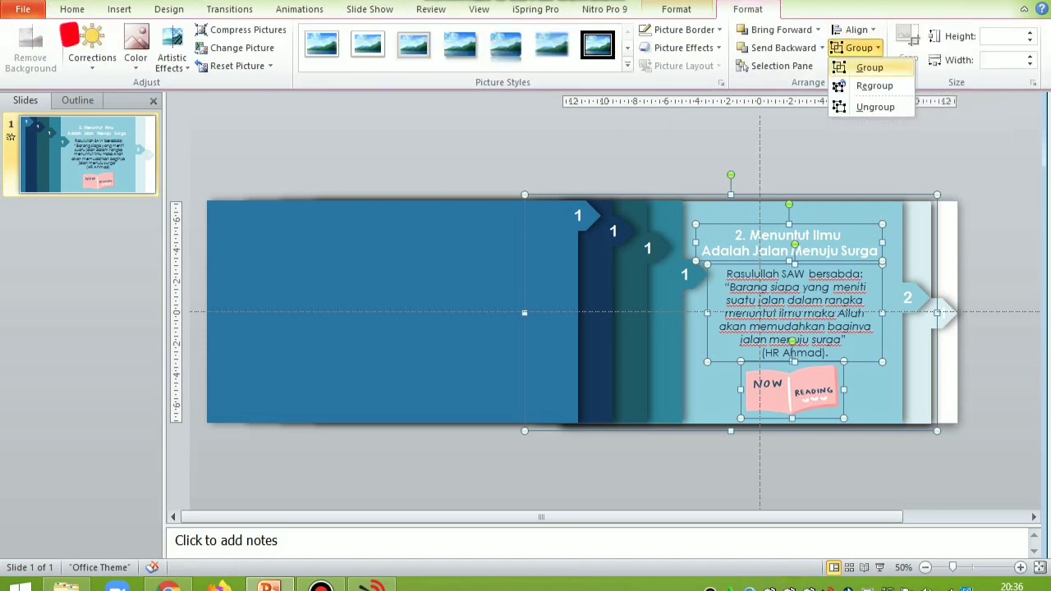
click(869, 67)
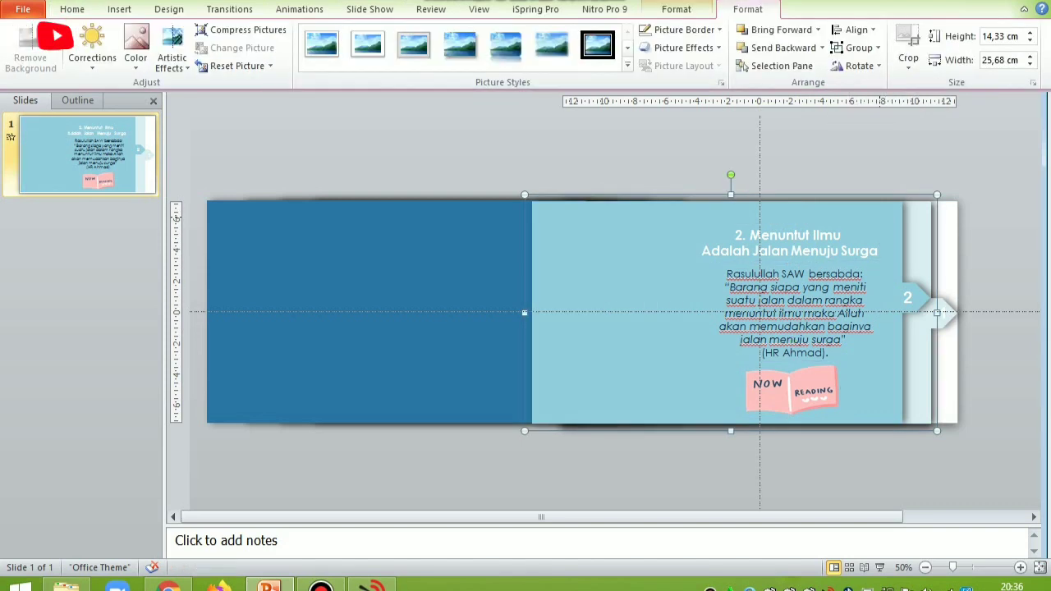
Step: Give the grouped second panel a Fly In entrance coming From Left
click(298, 9)
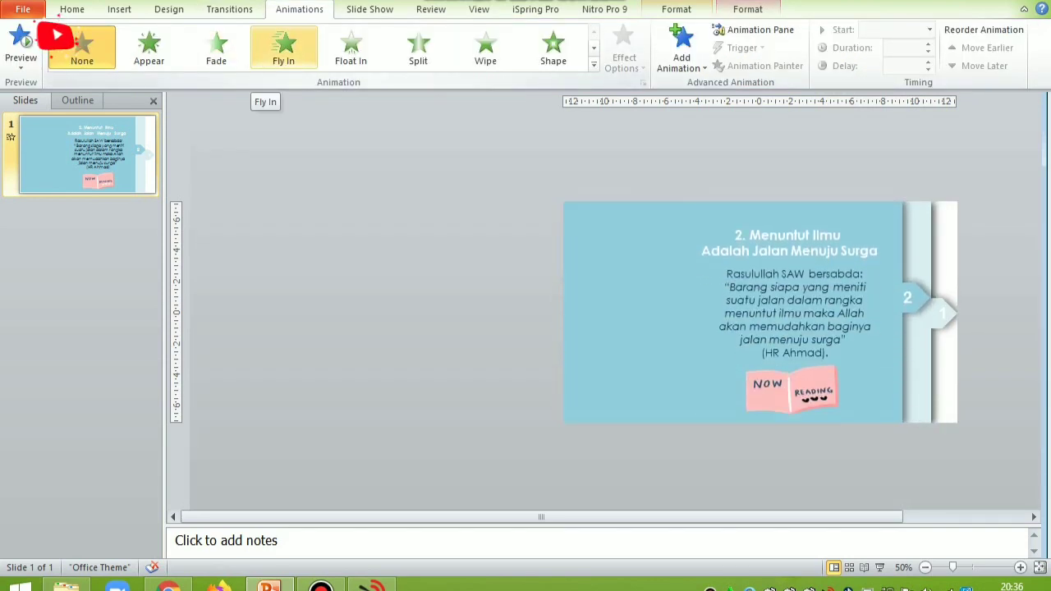
click(283, 45)
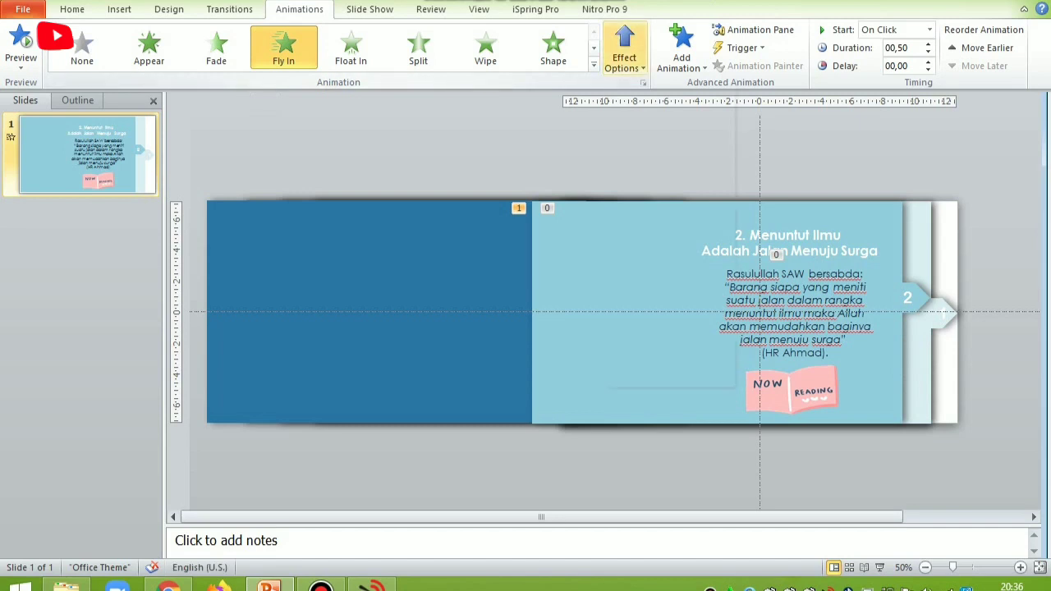
click(624, 49)
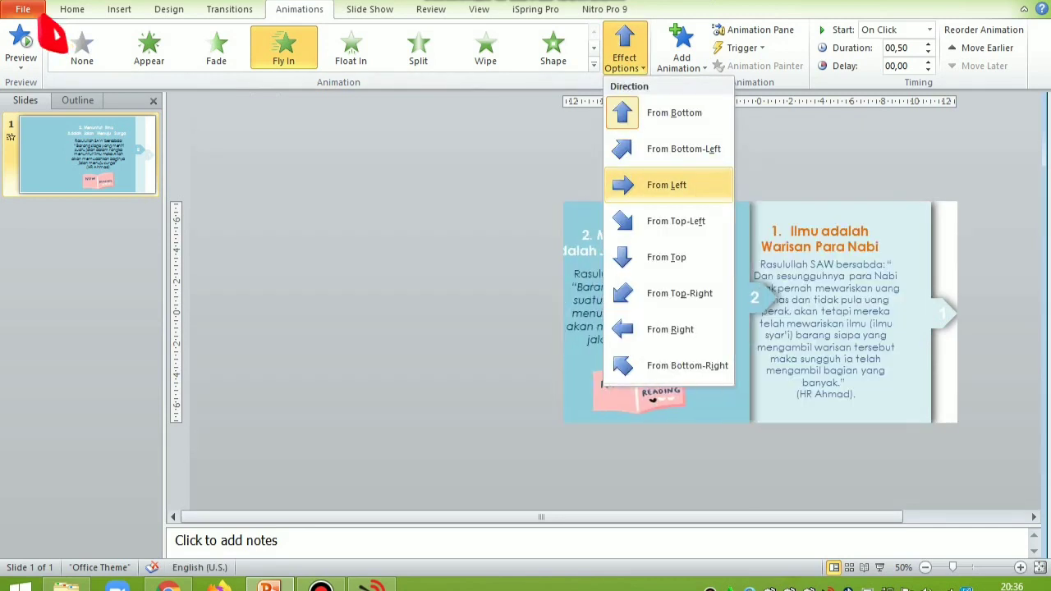
click(666, 185)
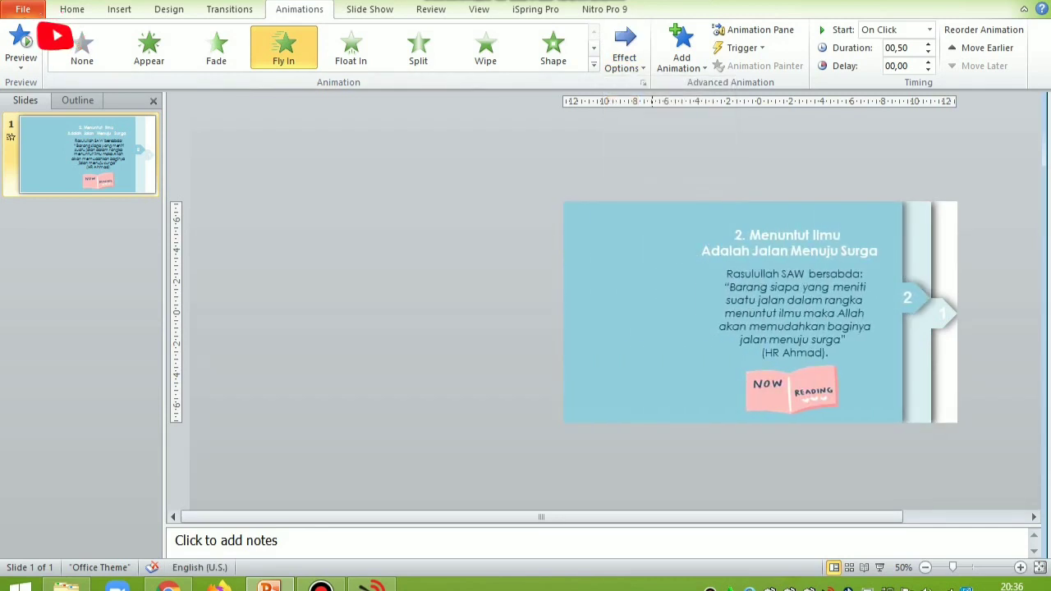
Step: Set the animation to start After Previous with a duration of 01,50
click(929, 29)
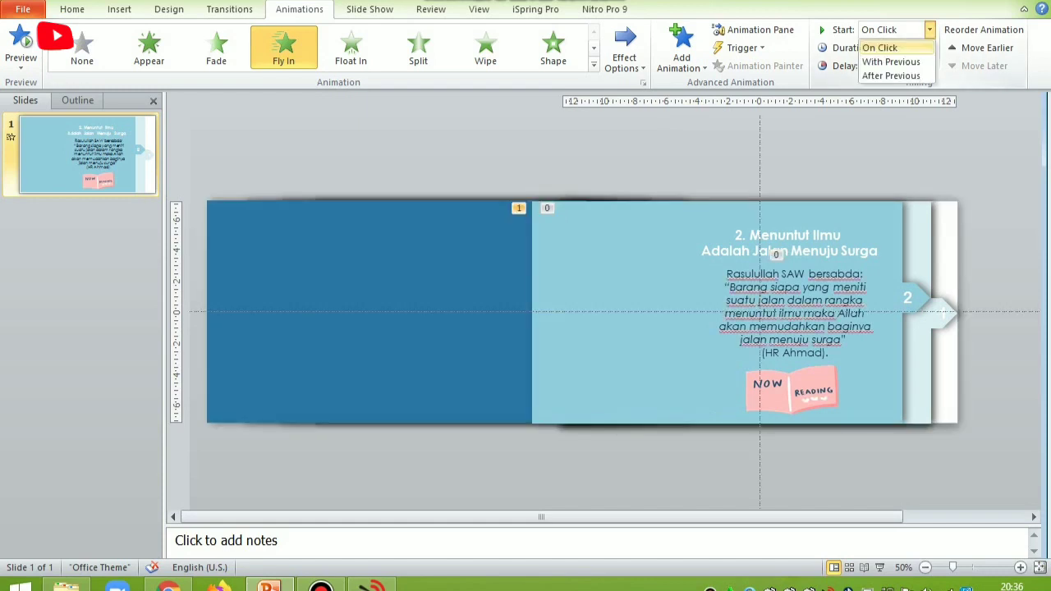
click(891, 76)
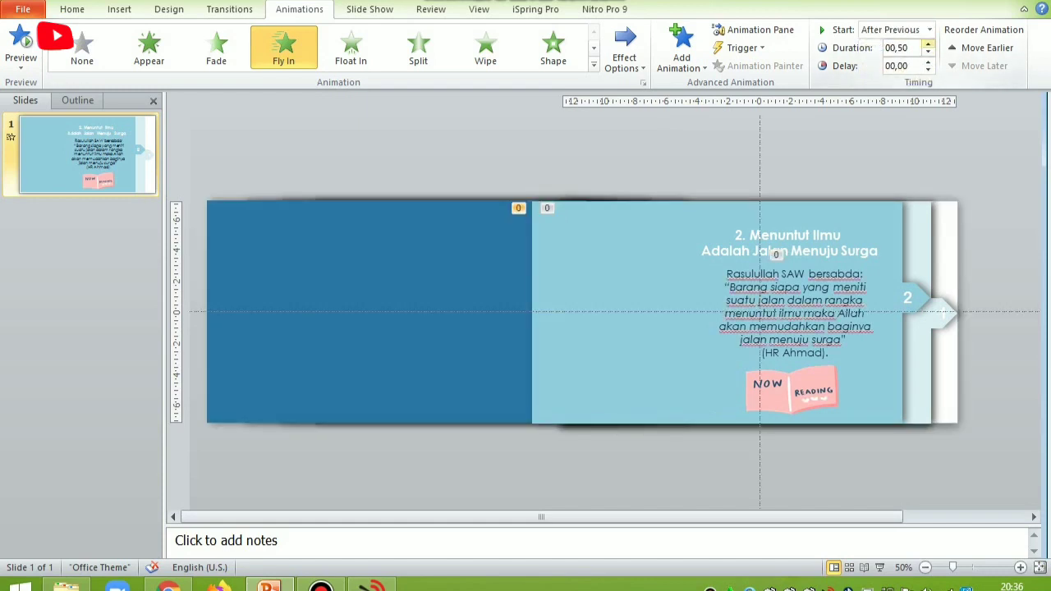
click(928, 43)
click(928, 43)
click(928, 44)
click(928, 44)
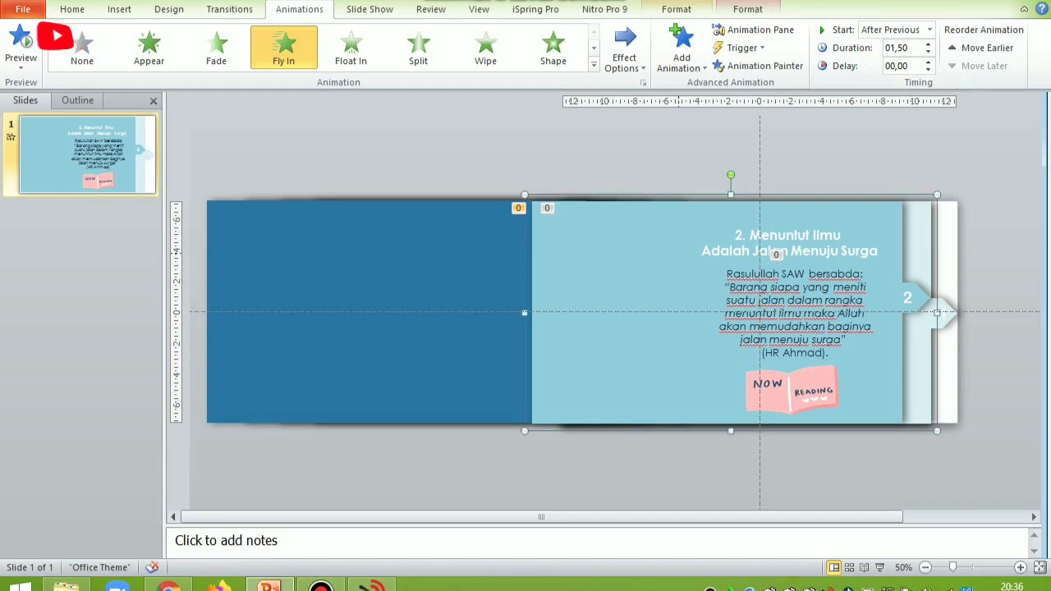
Step: Send the second panel picture, the wide panel shape and the KEUTAMAAN title picture to the back
right_click(682, 254)
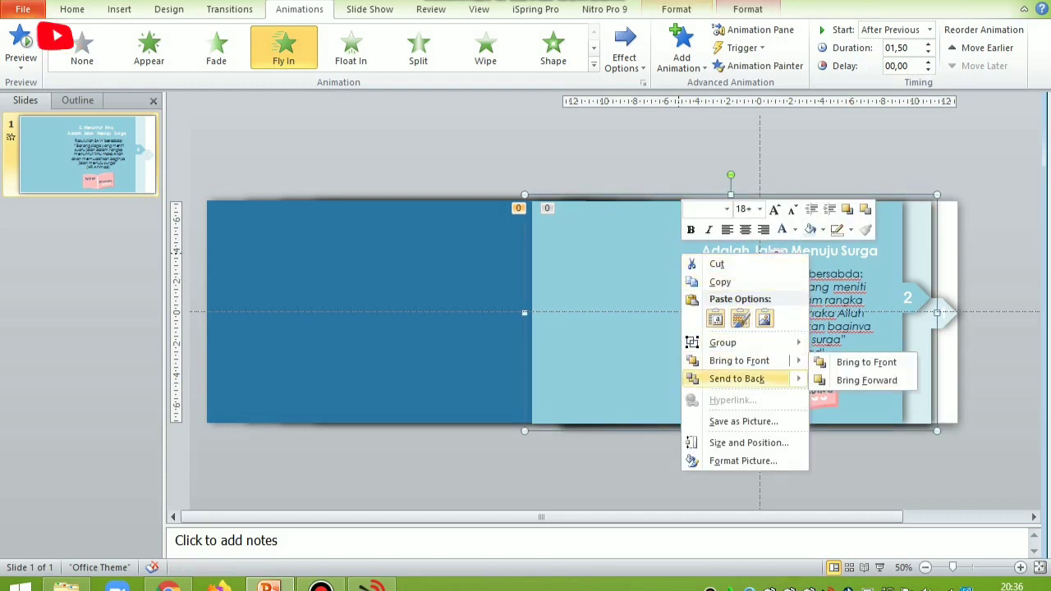
mouse_move(763, 379)
click(864, 380)
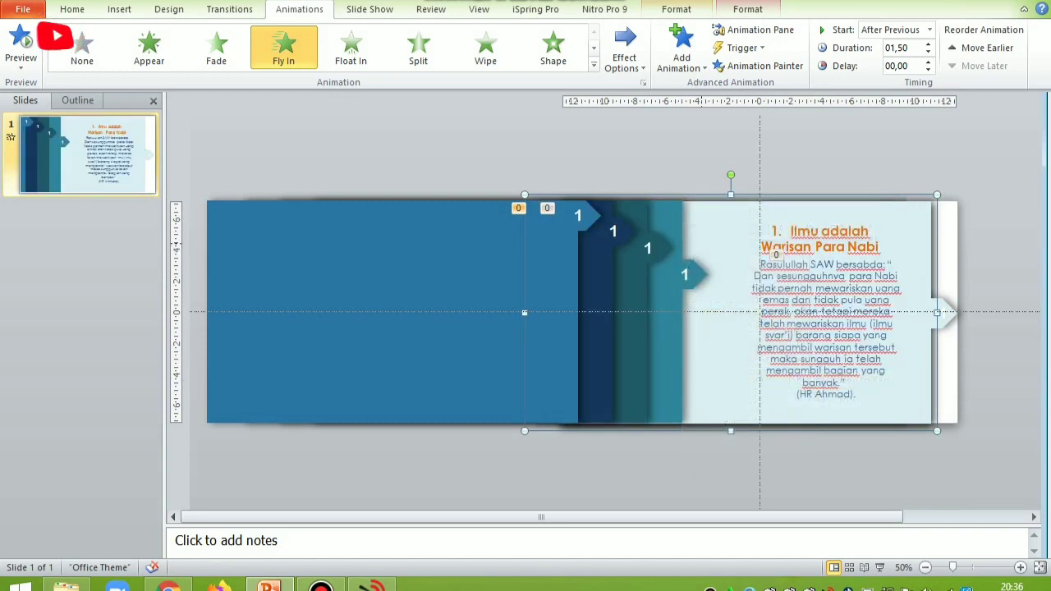
right_click(724, 336)
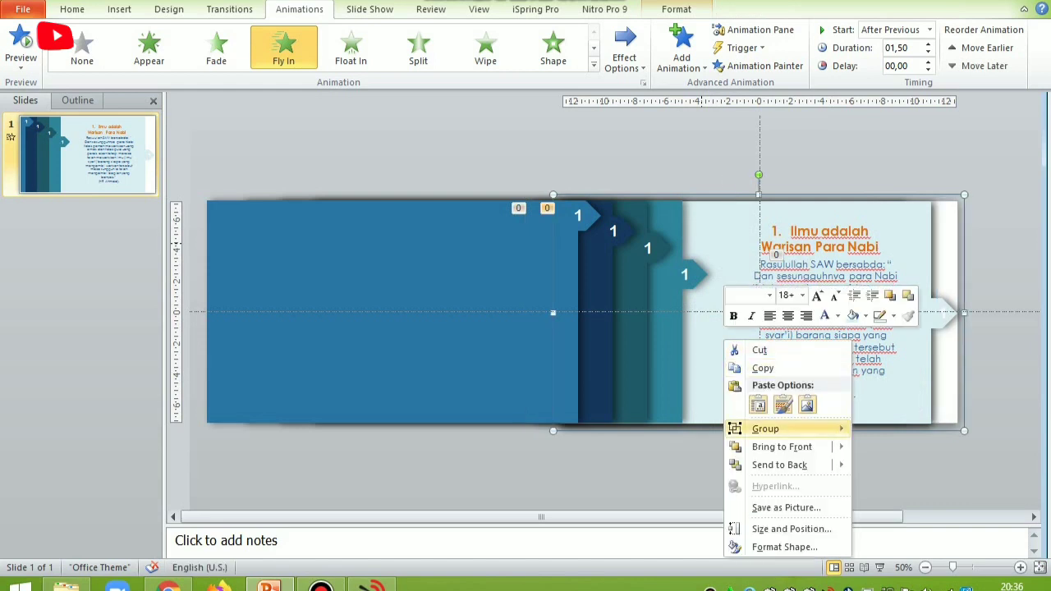
mouse_move(780, 465)
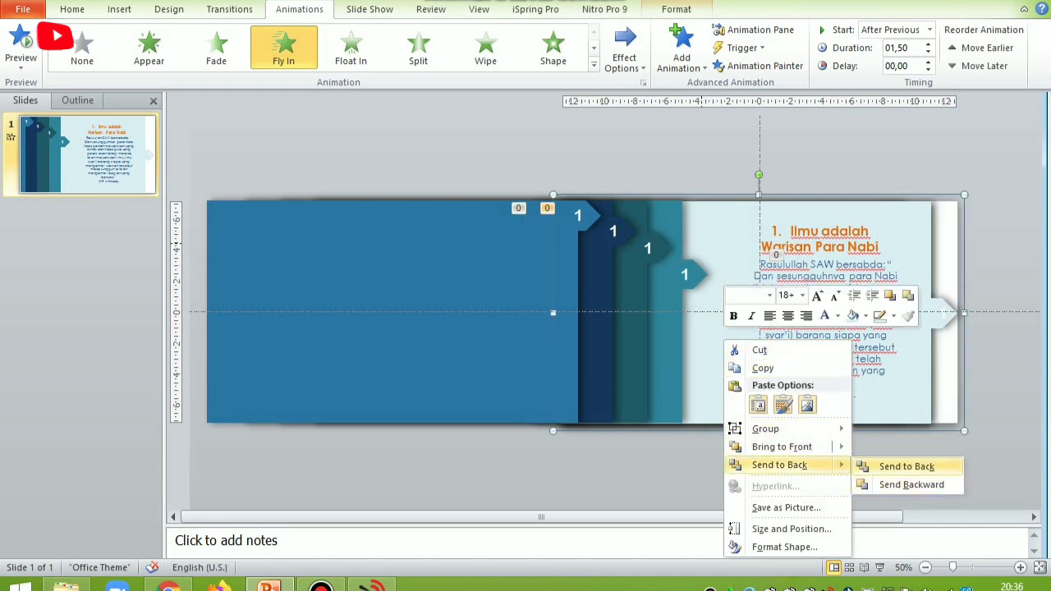
click(907, 466)
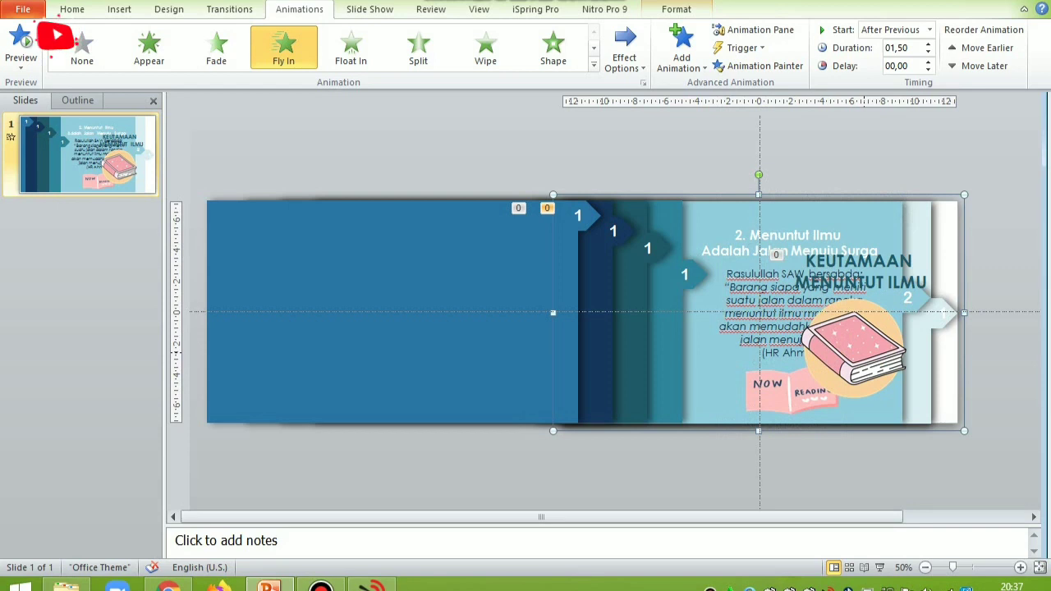
click(860, 344)
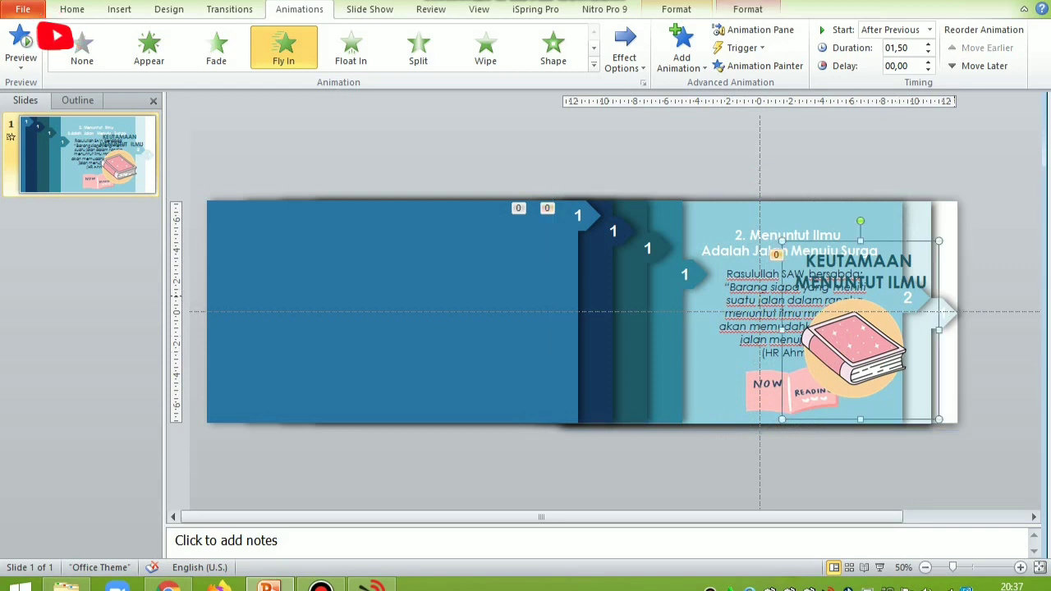
right_click(909, 240)
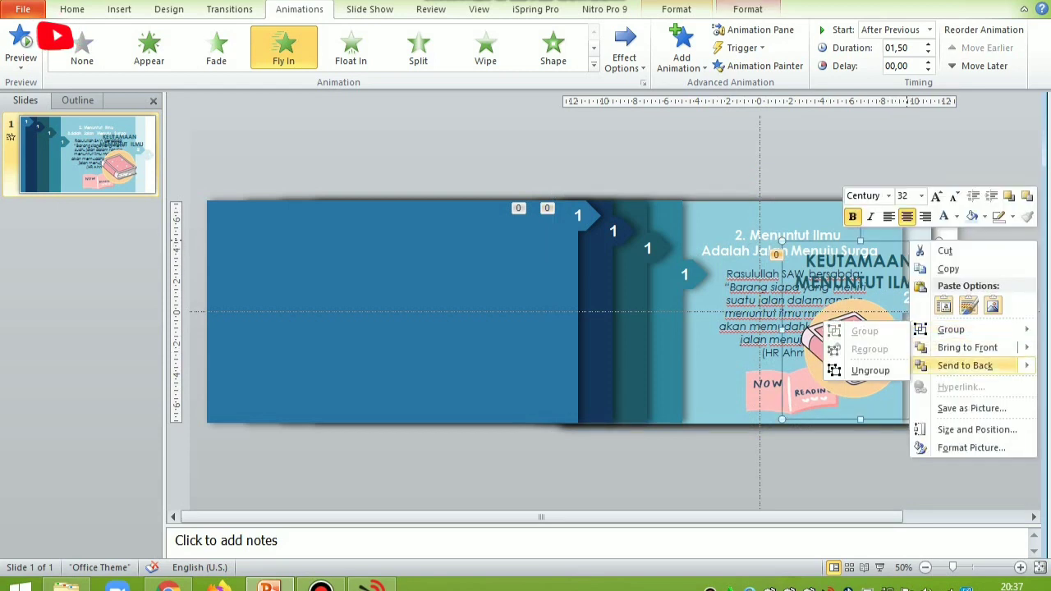
mouse_move(969, 365)
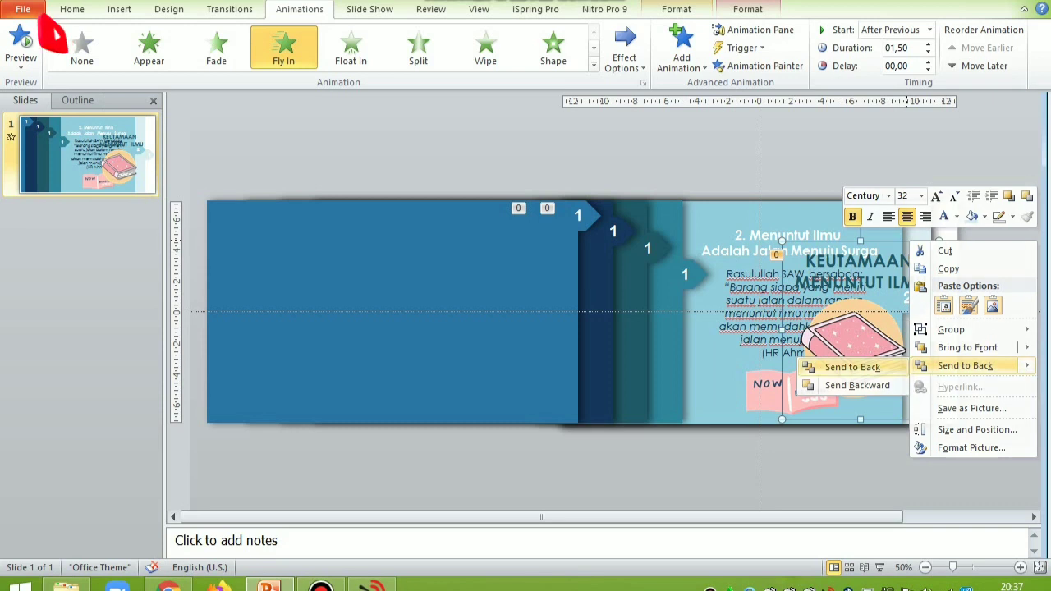
click(852, 367)
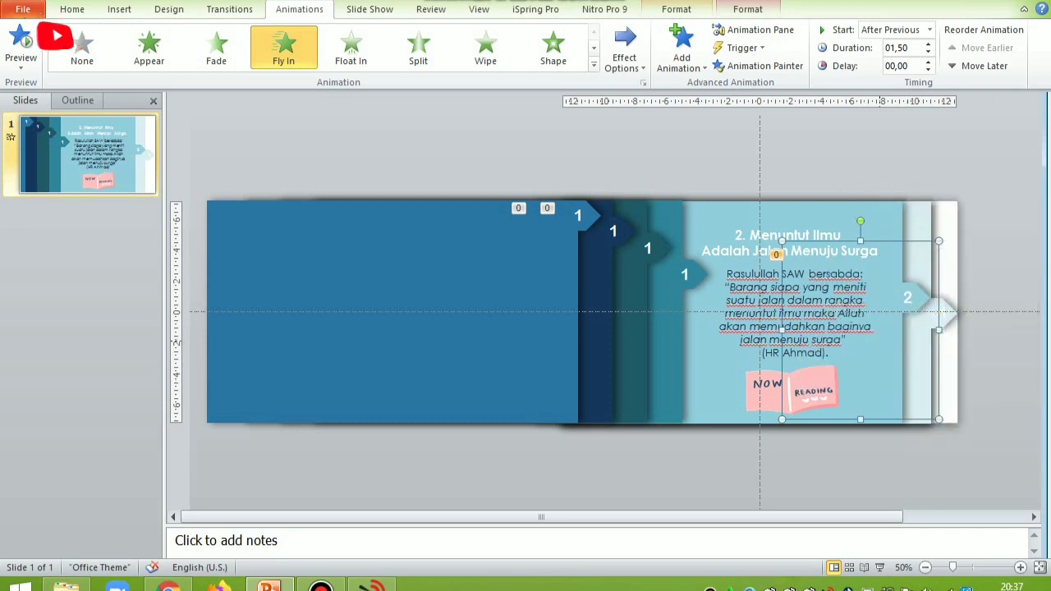
key(F5)
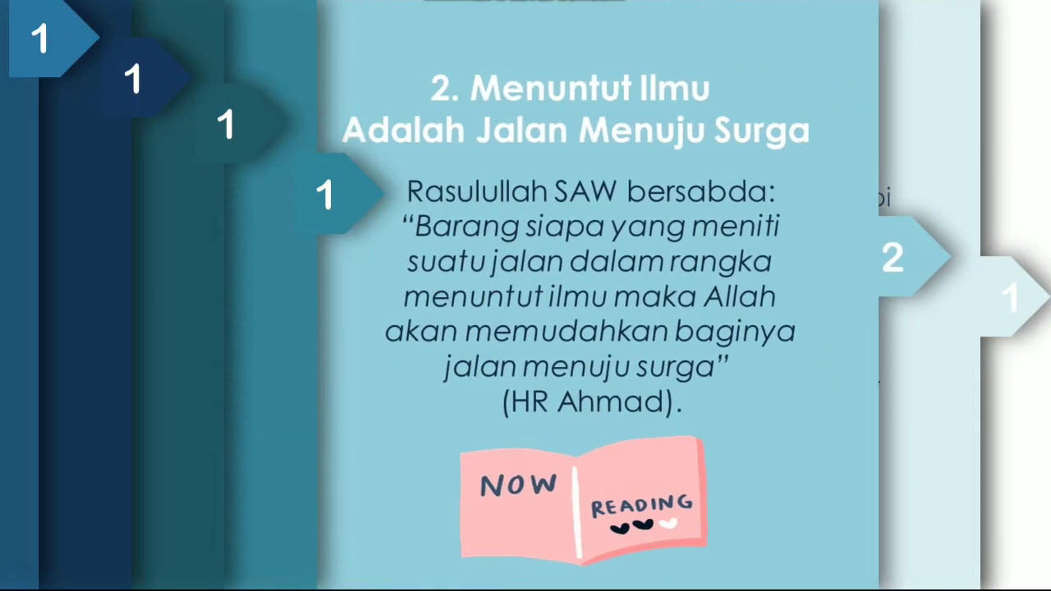
key(Escape)
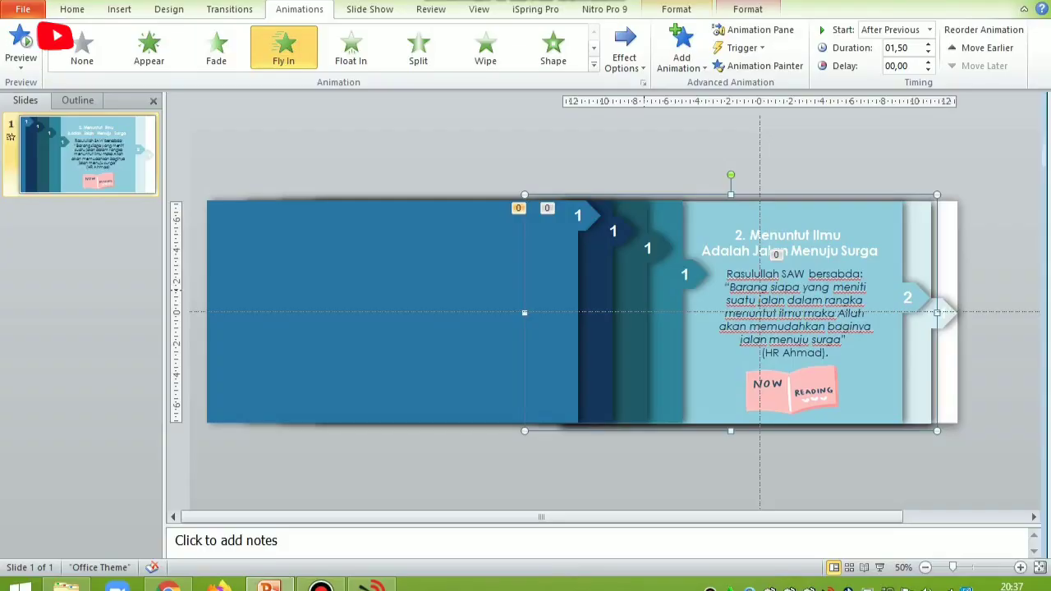
key(Escape)
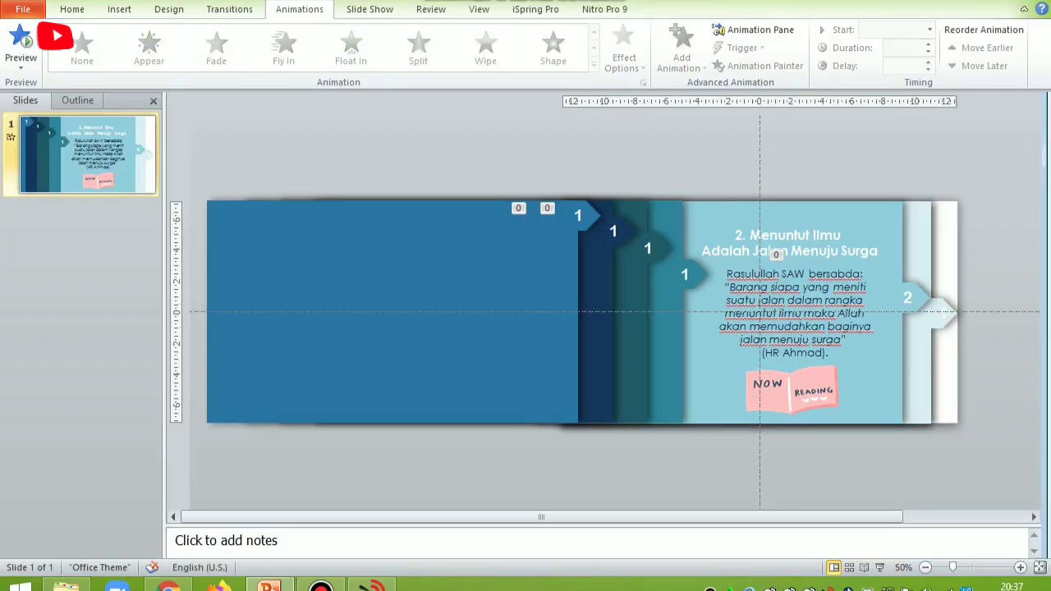
key(Tab)
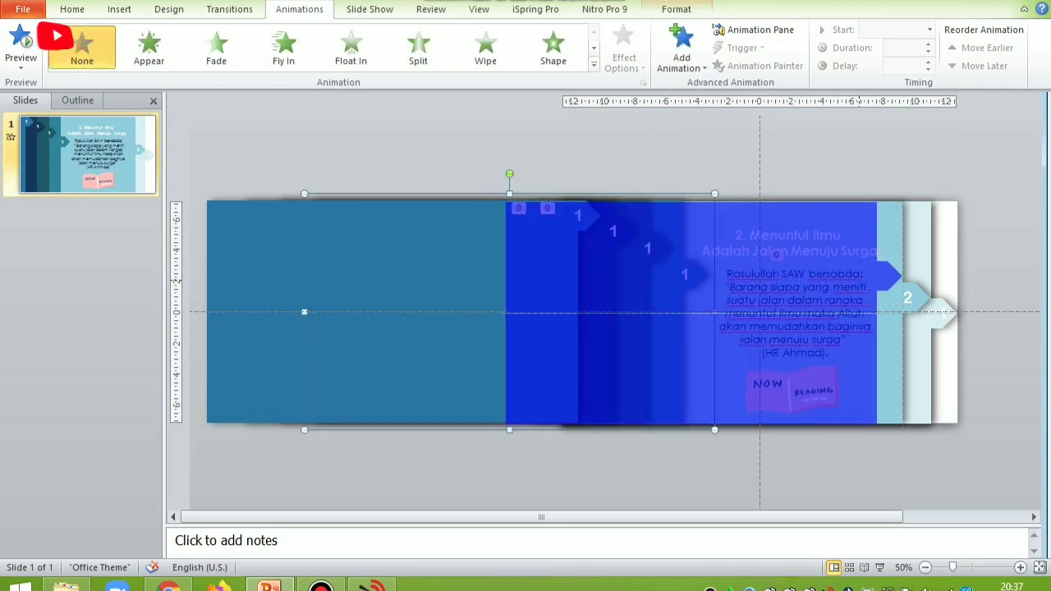
Step: Move the teal panel over panel 2, renumber its tab to 3, and group its pieces
drag(707, 312, 700, 312)
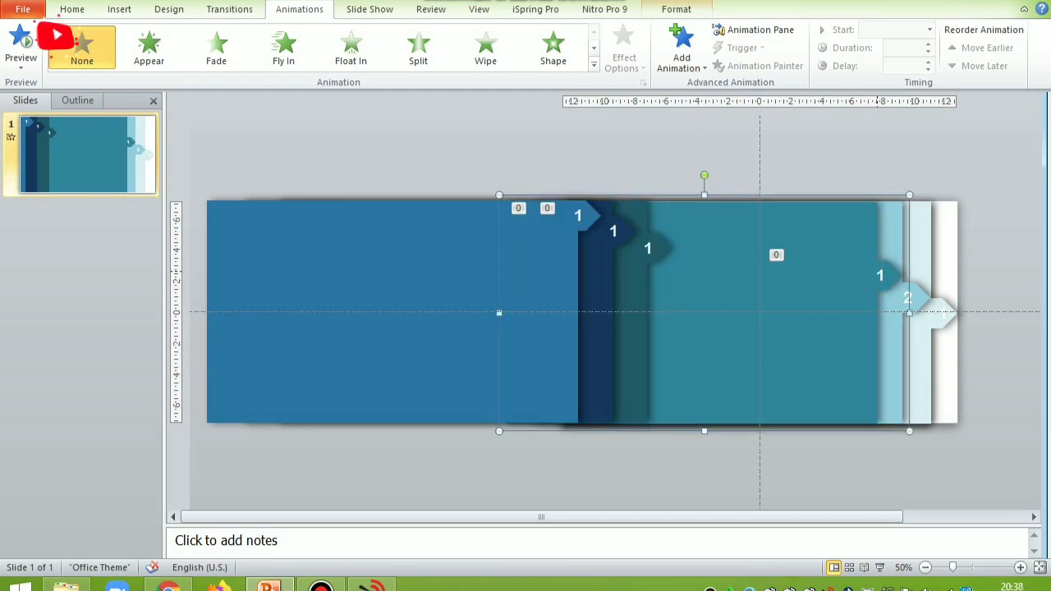
click(881, 276)
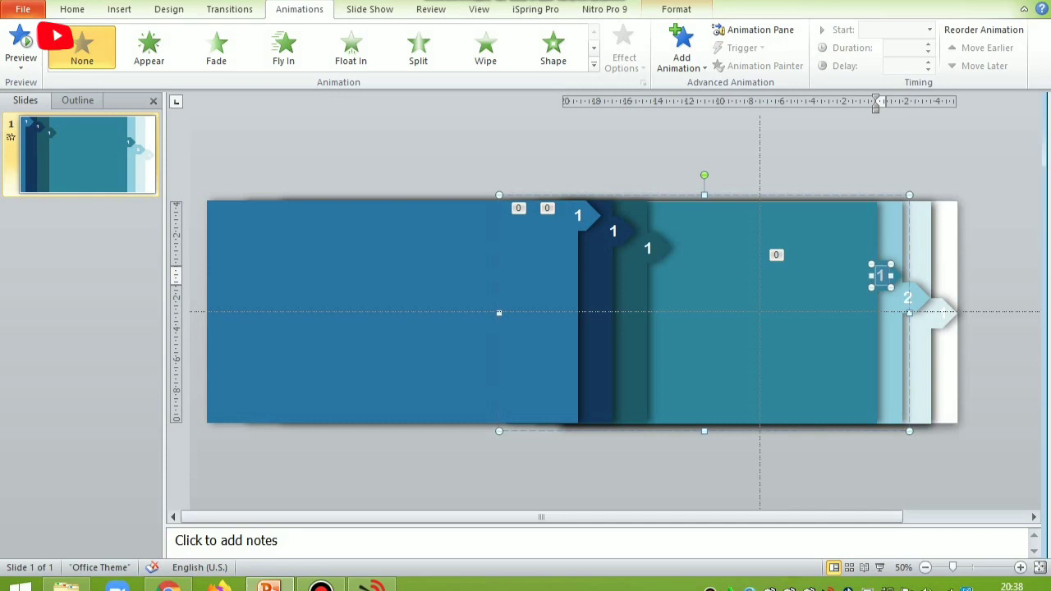
text(3)
key(Escape)
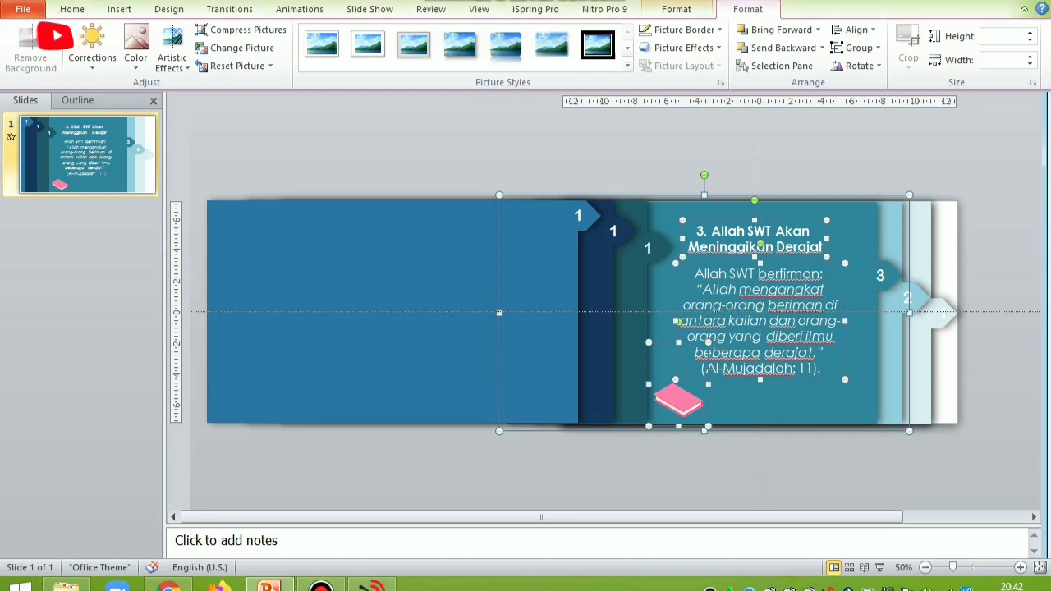
click(858, 47)
click(870, 67)
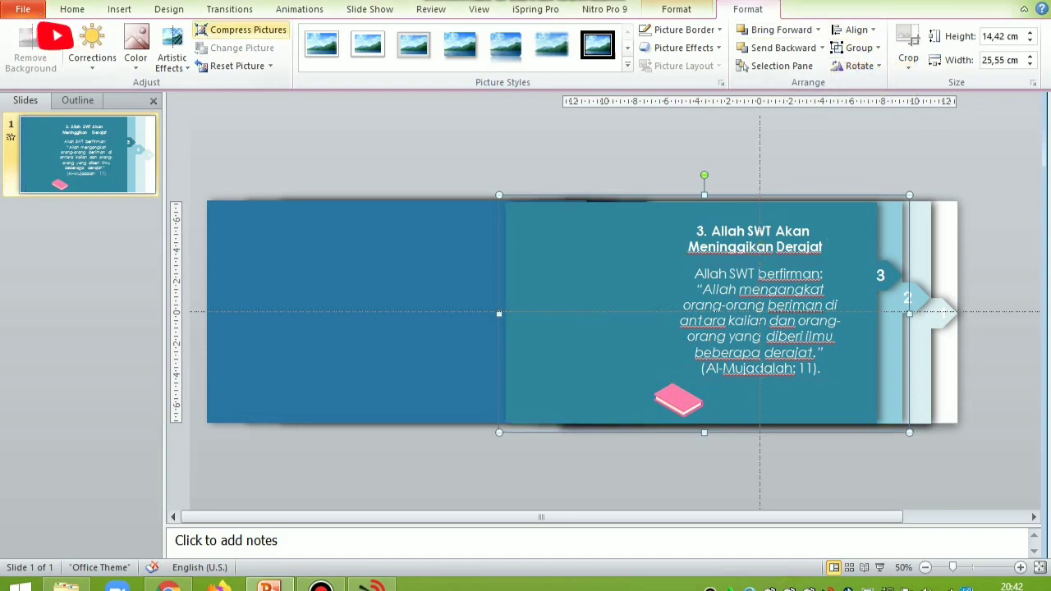
Step: Give the third panel a Fly In entrance coming From Left
click(279, 9)
click(40, 37)
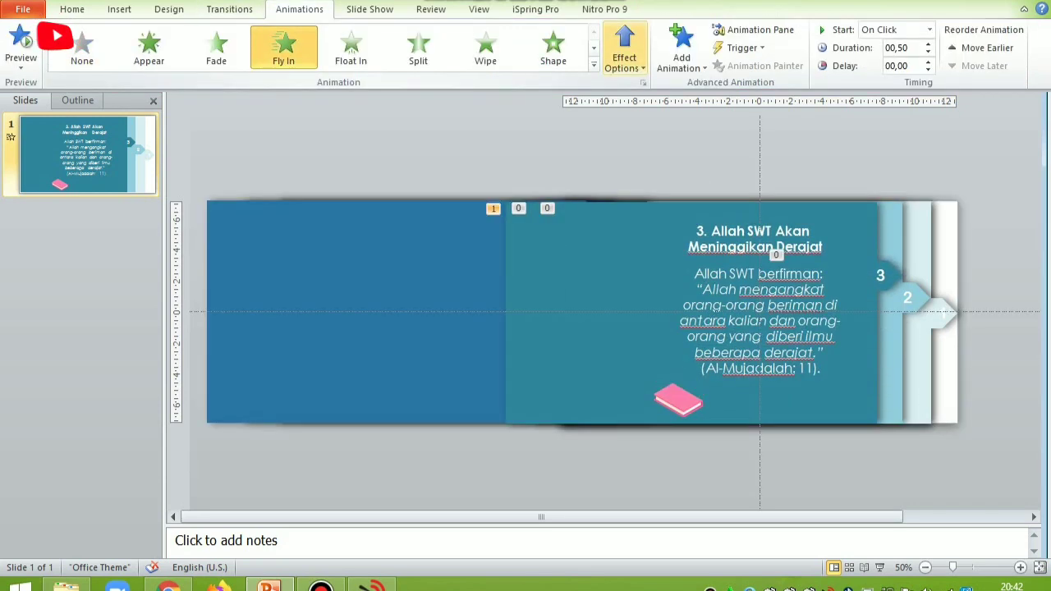
click(624, 58)
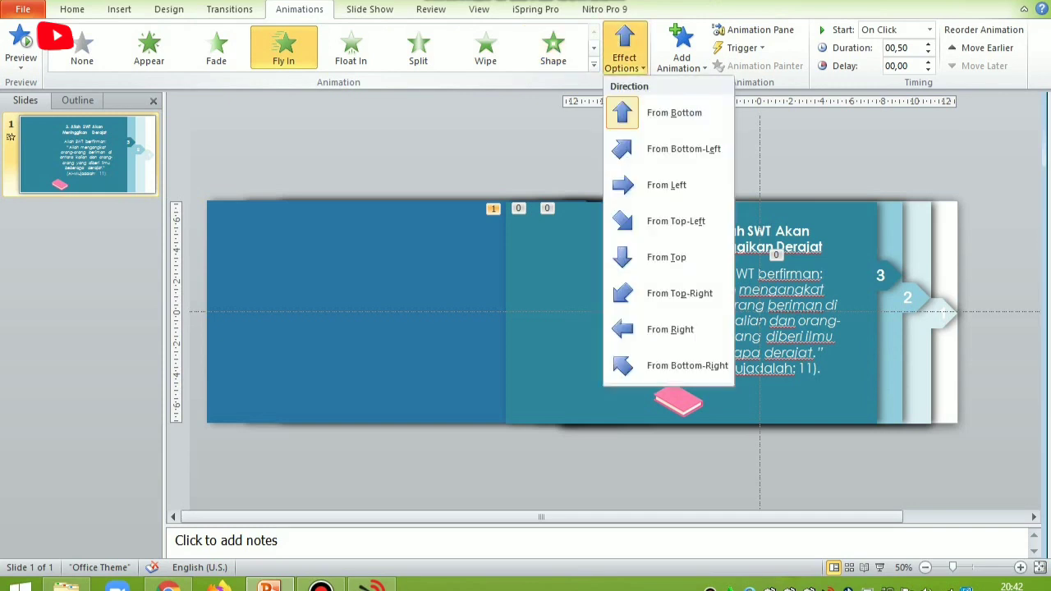
click(666, 184)
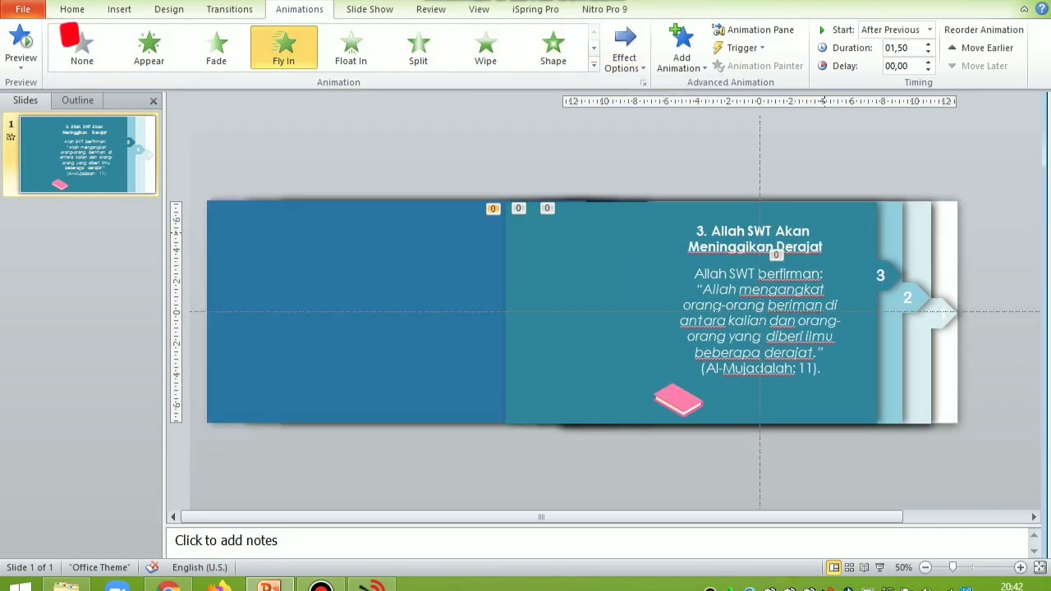
Step: Send the panel 3 picture, panel 2 picture and panel 1 text box to the back
right_click(638, 239)
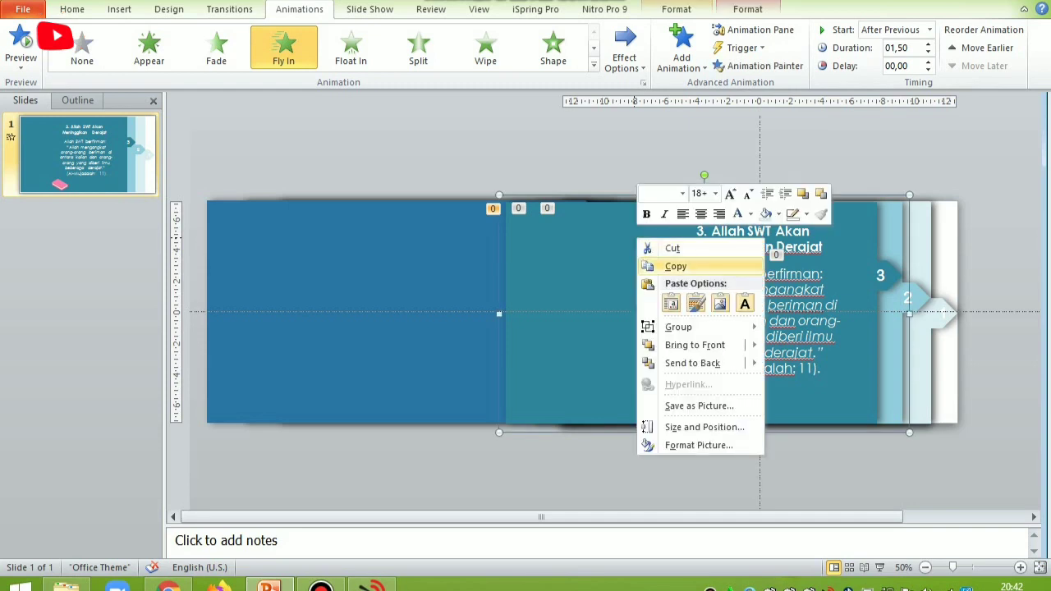
mouse_move(693, 362)
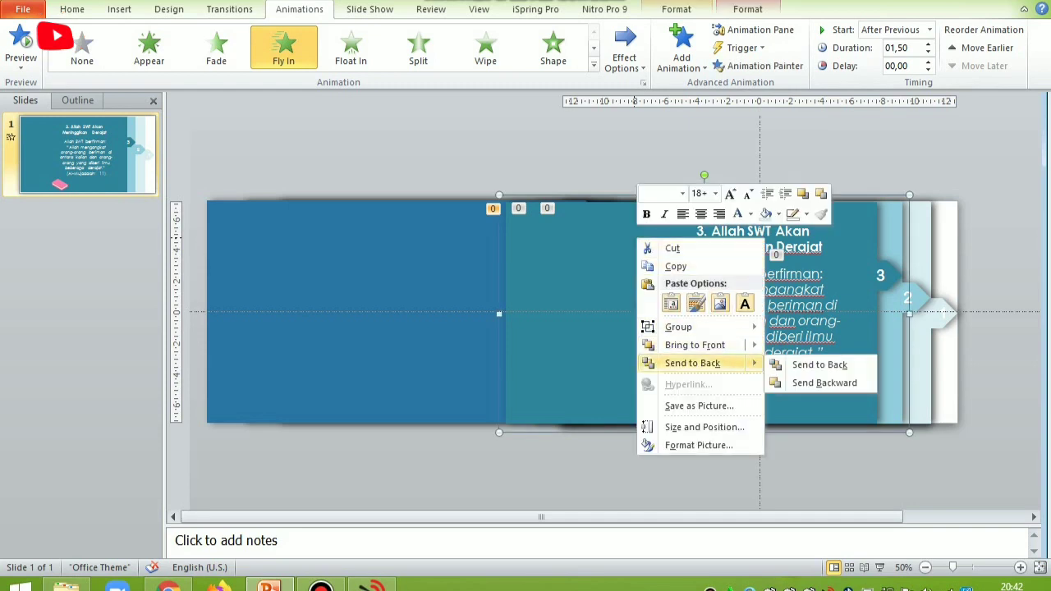
click(820, 364)
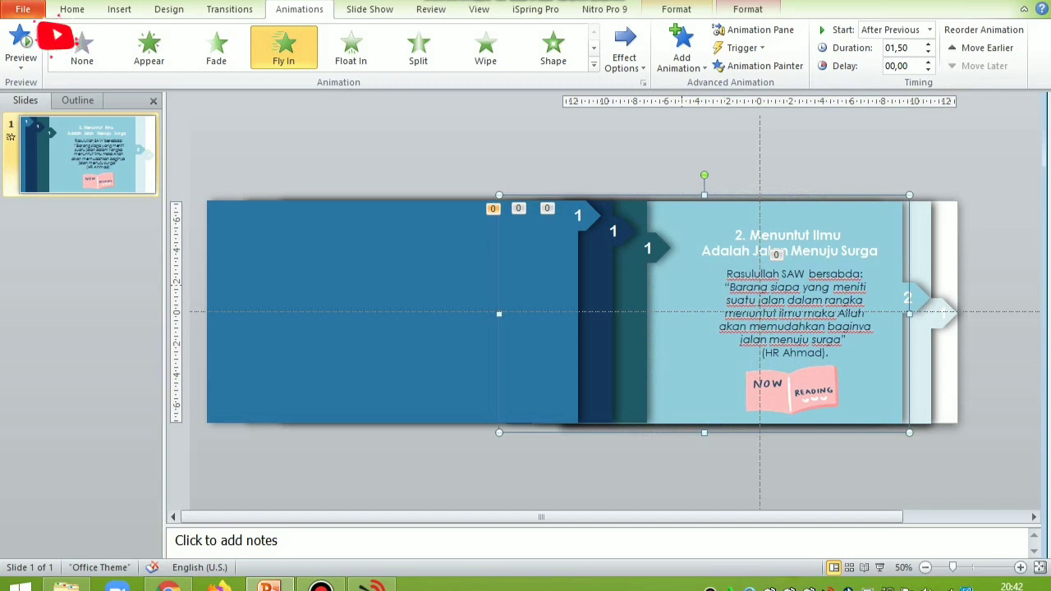
right_click(680, 222)
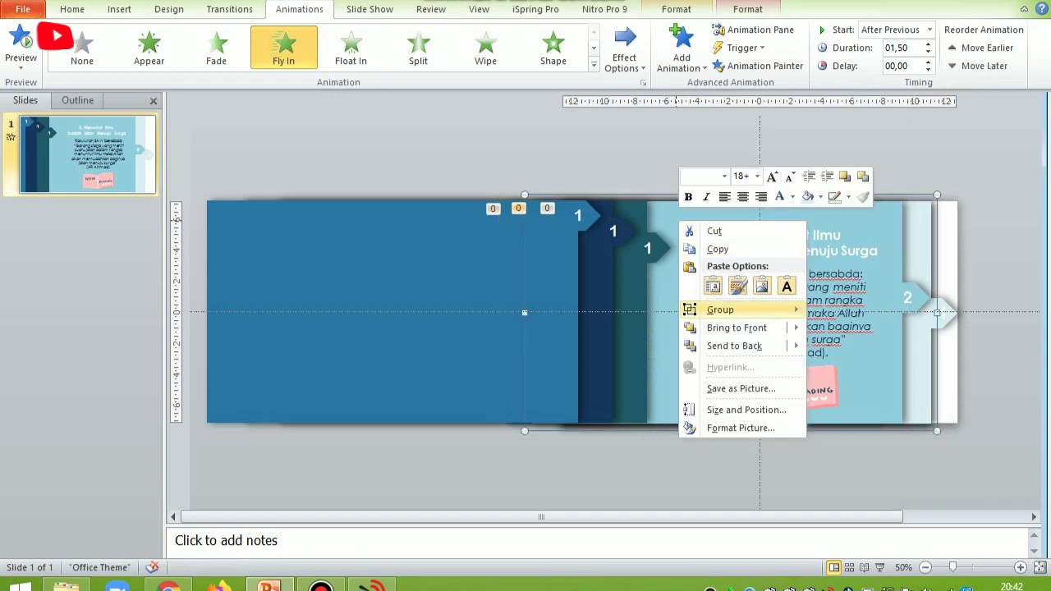
mouse_move(734, 346)
click(862, 348)
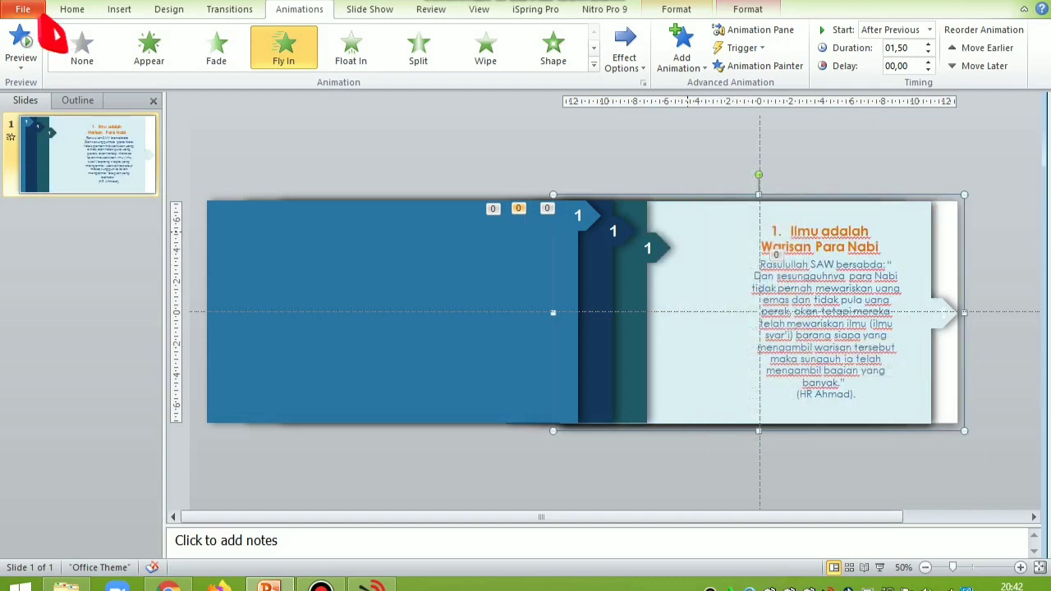
right_click(691, 232)
click(745, 357)
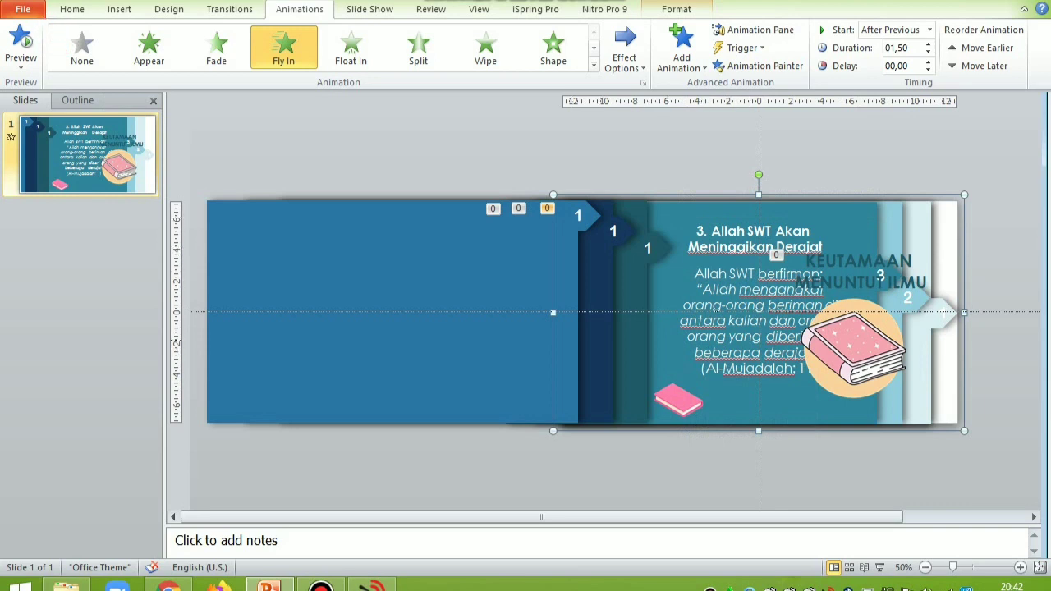
Step: Send the title book artwork behind the panels
click(860, 330)
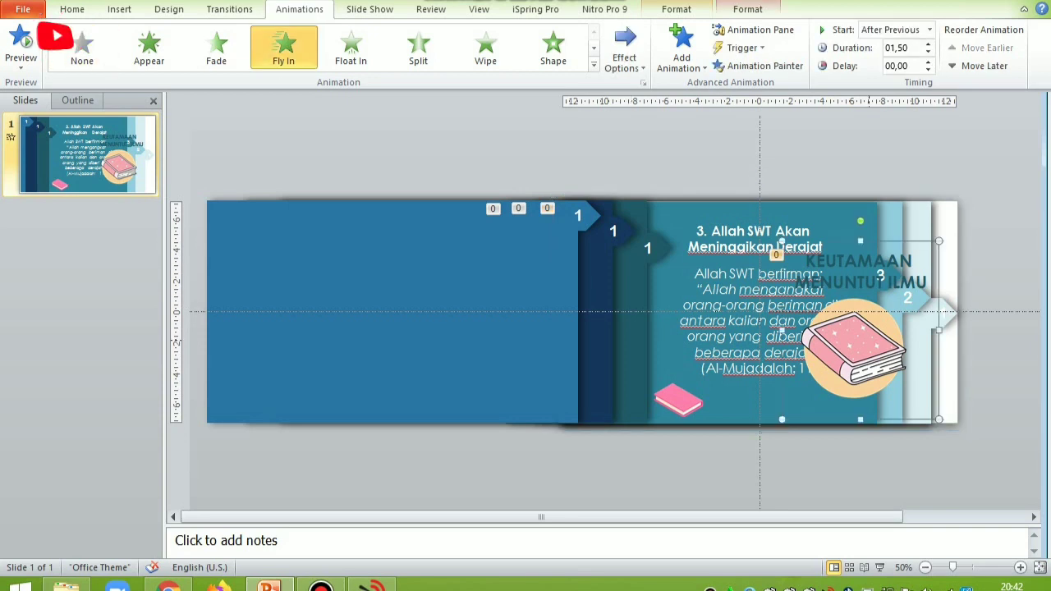
right_click(872, 340)
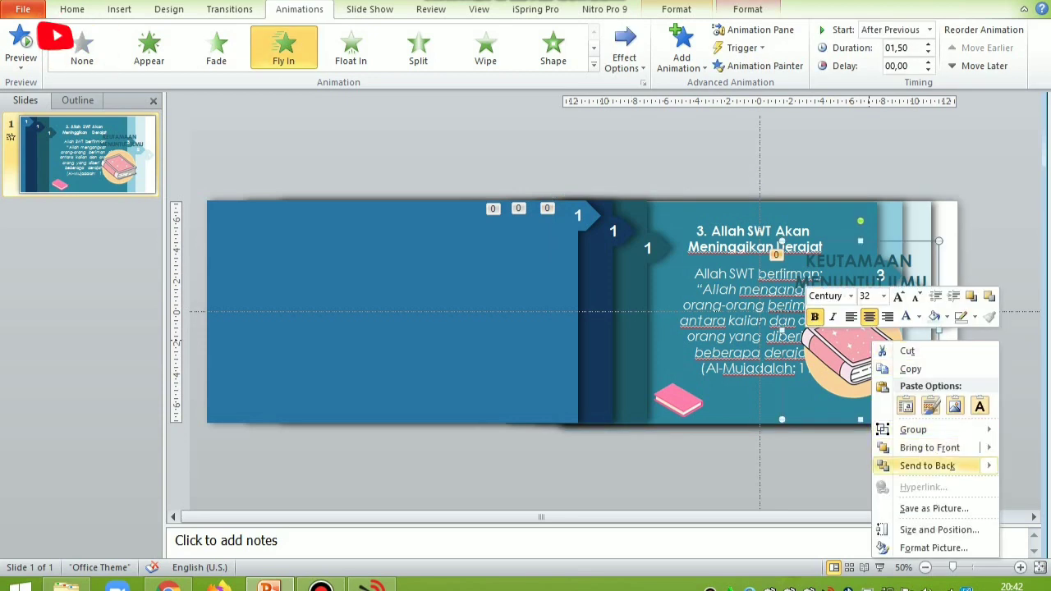
mouse_move(928, 466)
click(814, 467)
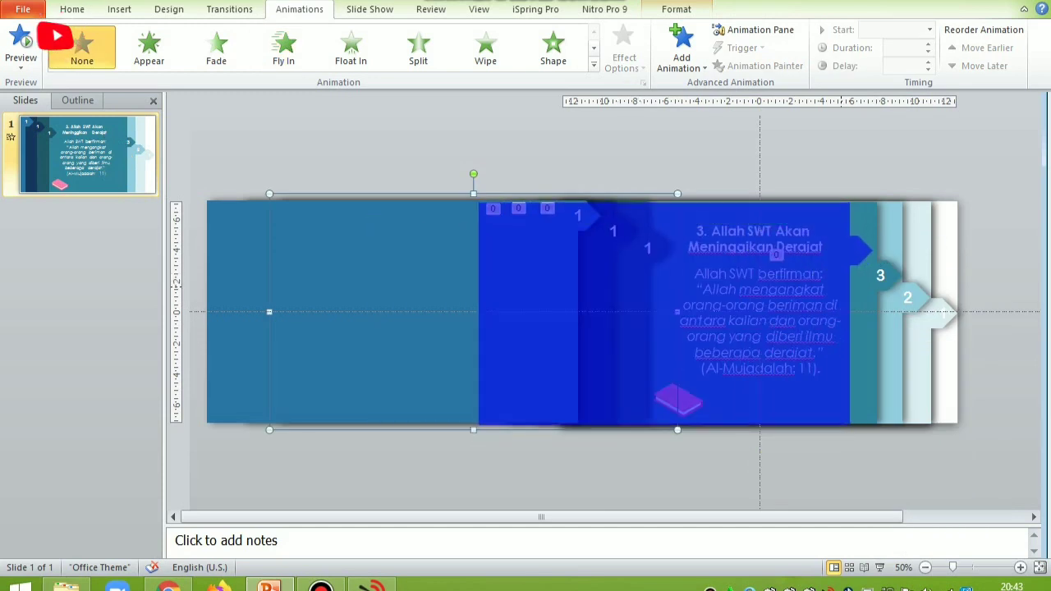
Step: Nudge the blue rectangle left and group panel 4's text, picture and background
drag(851, 283, 844, 283)
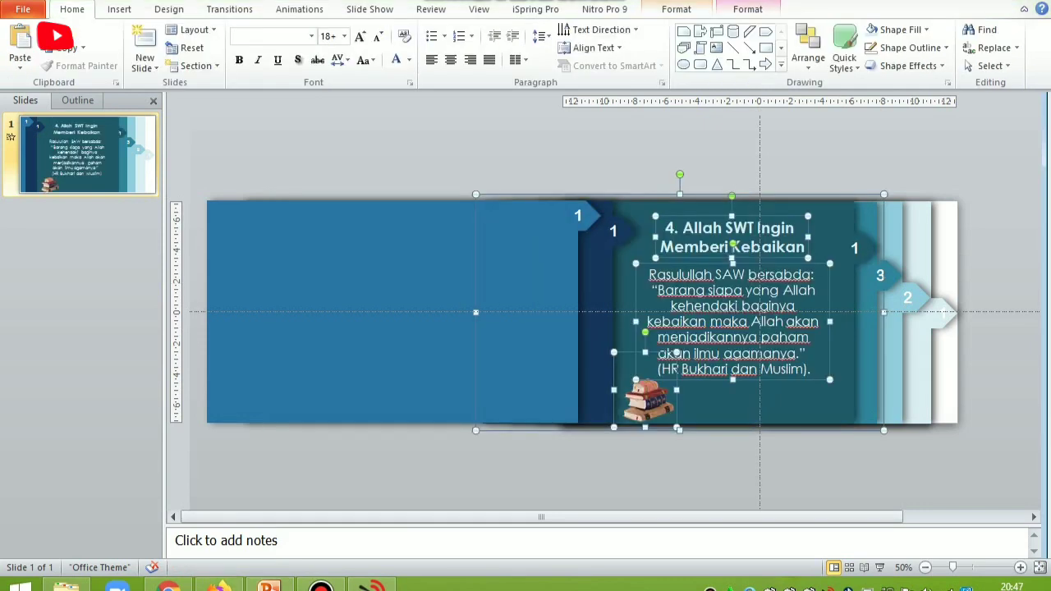
click(748, 9)
click(859, 47)
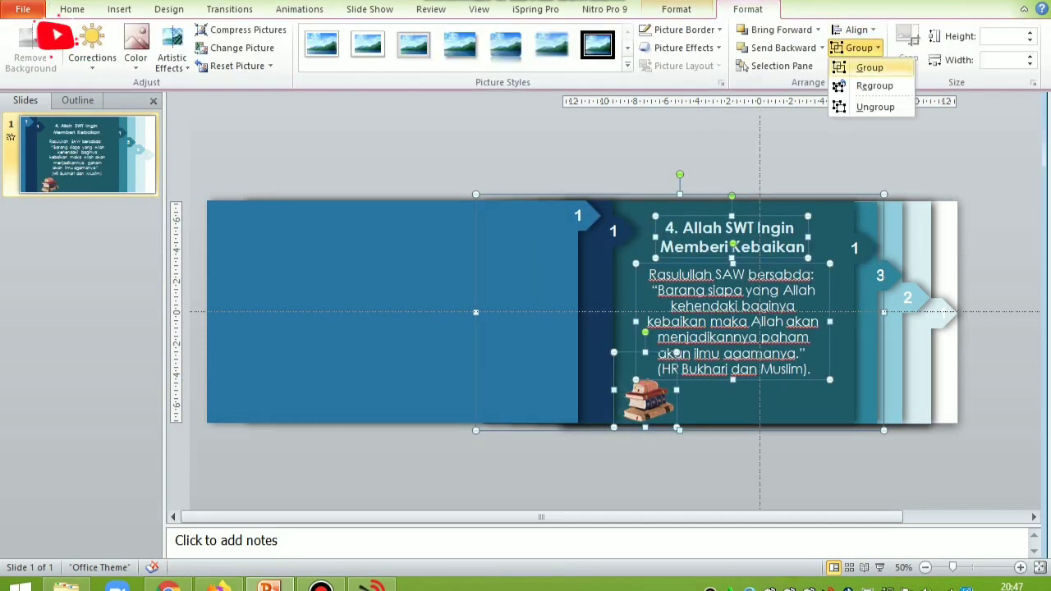
click(870, 67)
Step: Give the panel 4 group a Fly In entrance coming From Left
click(299, 9)
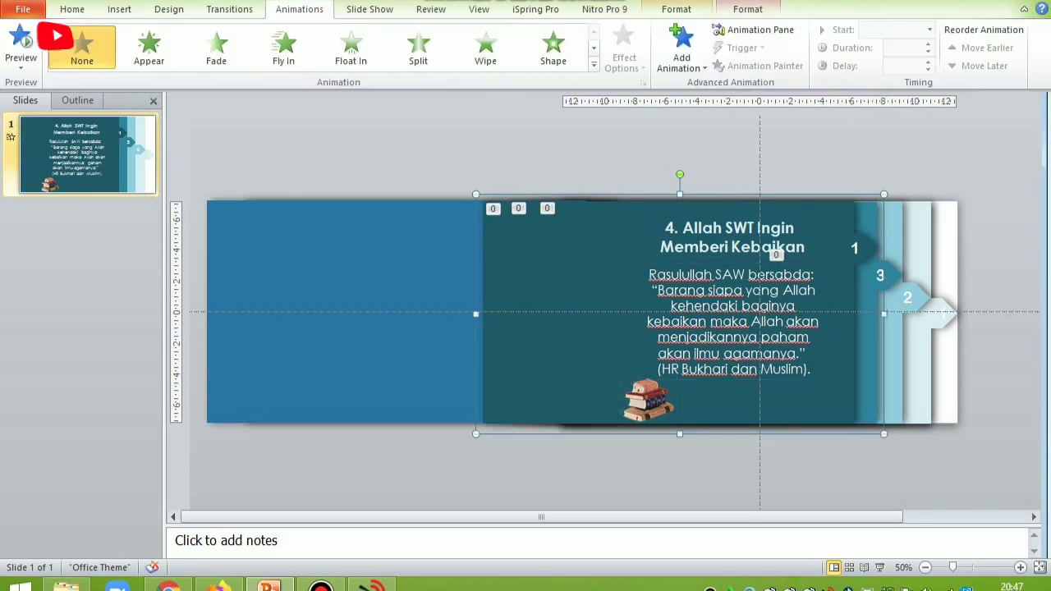
click(283, 47)
click(624, 49)
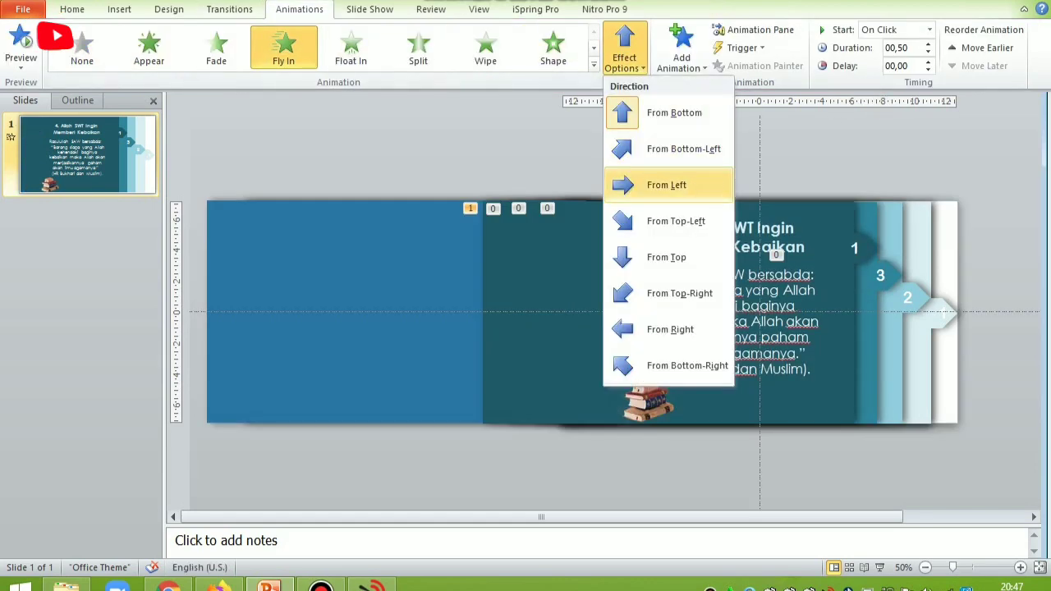
click(667, 185)
Step: Start the animation After Previous and raise its duration toward 01,50
click(929, 29)
click(892, 75)
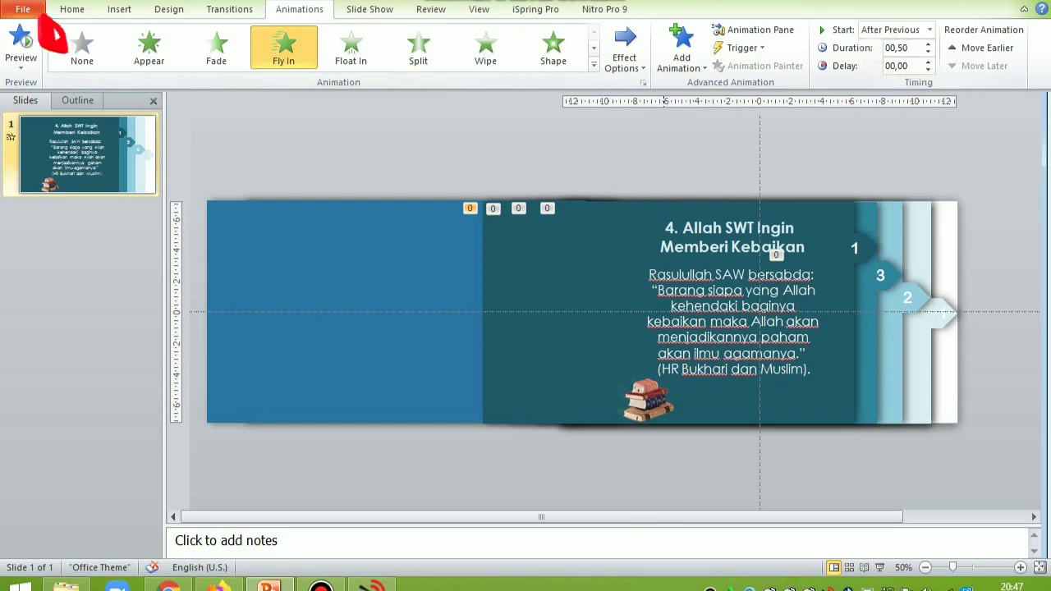
click(928, 44)
click(928, 43)
click(928, 44)
Step: Finish the duration at 01,50, then send the other panels back so panel 4 comes forward
click(928, 44)
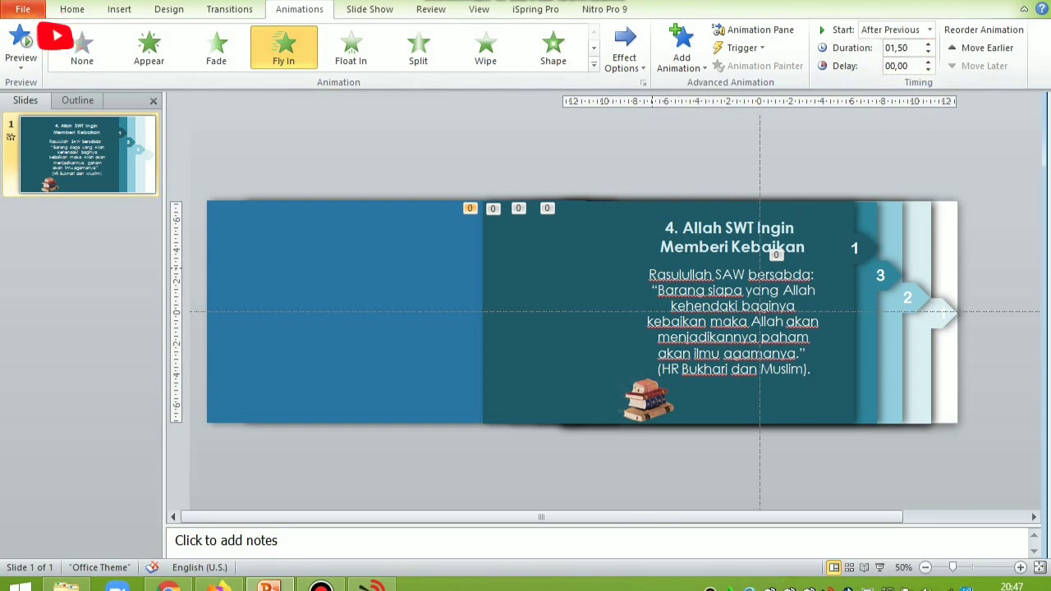
right_click(613, 253)
mouse_move(667, 375)
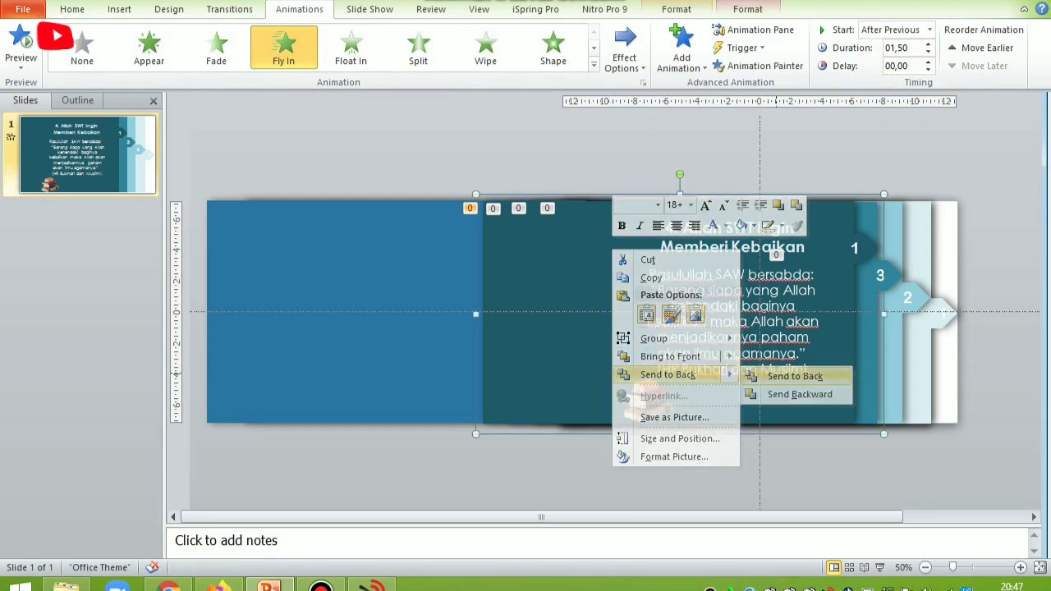
click(793, 375)
right_click(646, 273)
click(822, 384)
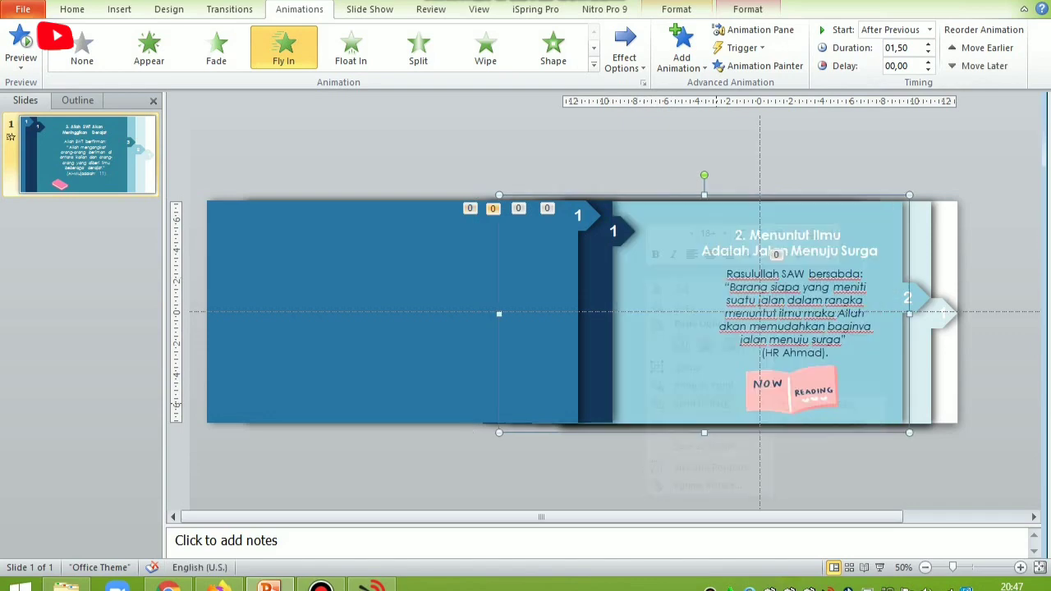
right_click(662, 252)
mouse_move(717, 377)
click(842, 378)
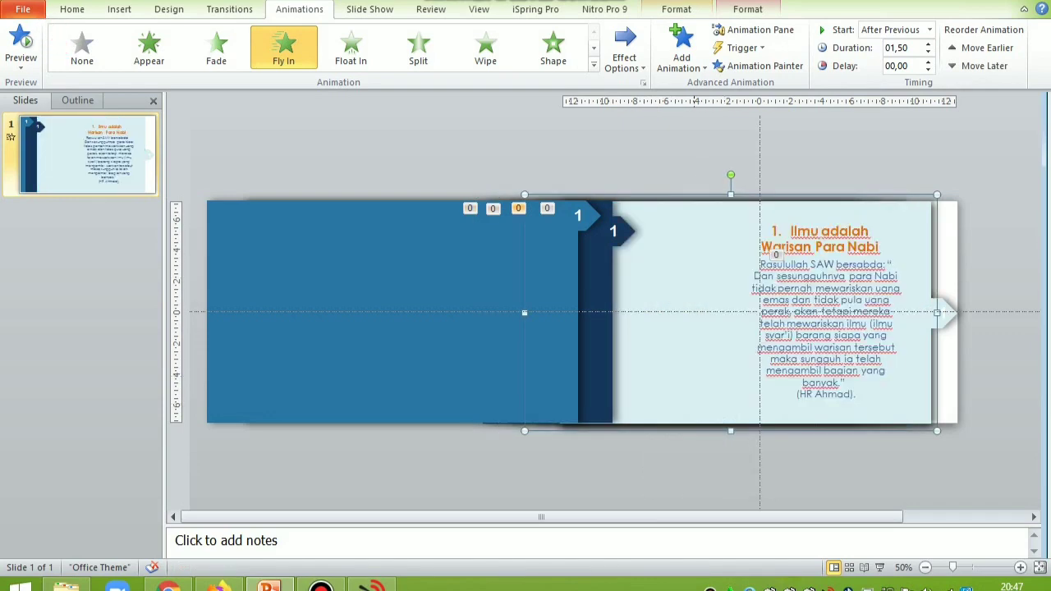
right_click(681, 263)
click(736, 388)
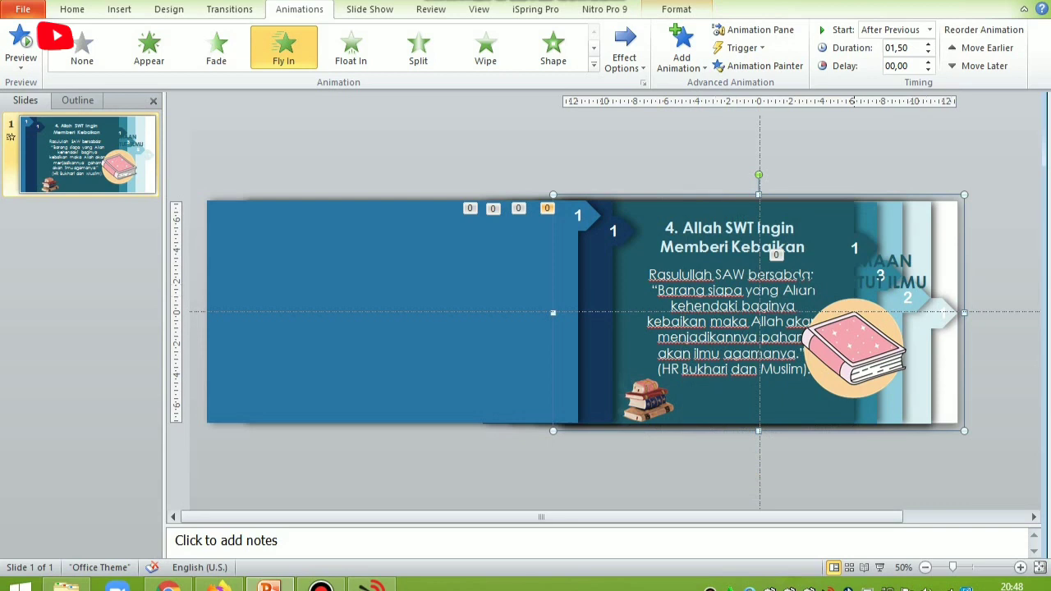
Step: Send the title book artwork behind the panels and select the large blue rectangle
click(809, 244)
right_click(857, 352)
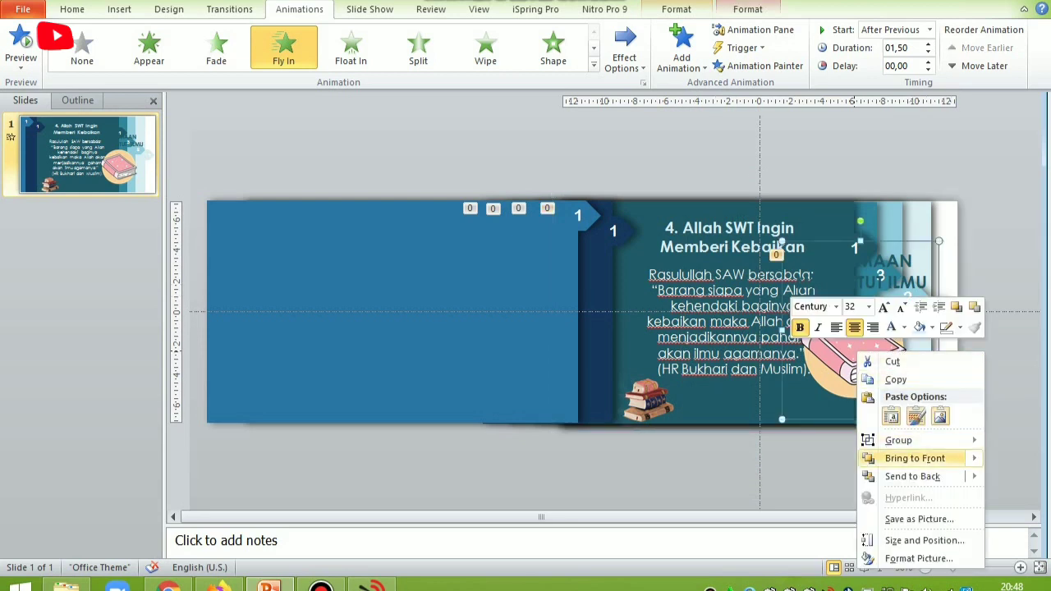
mouse_move(912, 477)
click(773, 475)
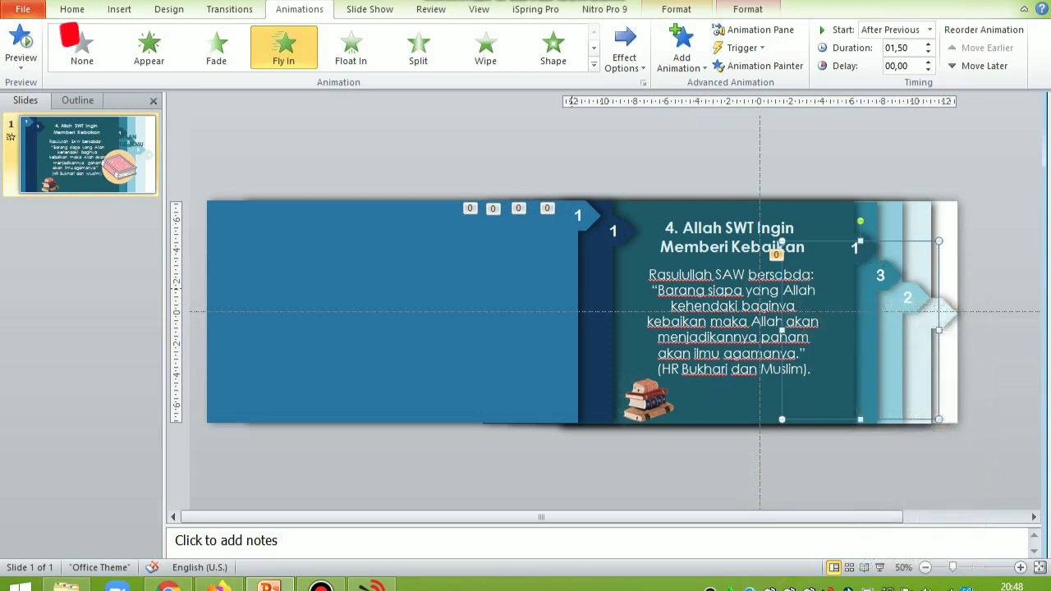
key(Escape)
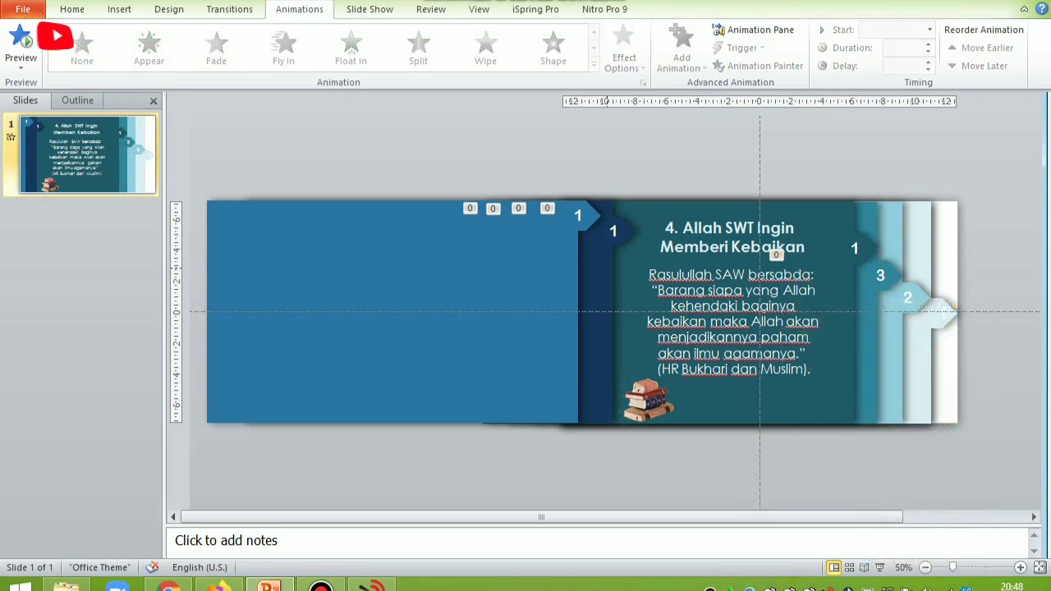
click(438, 312)
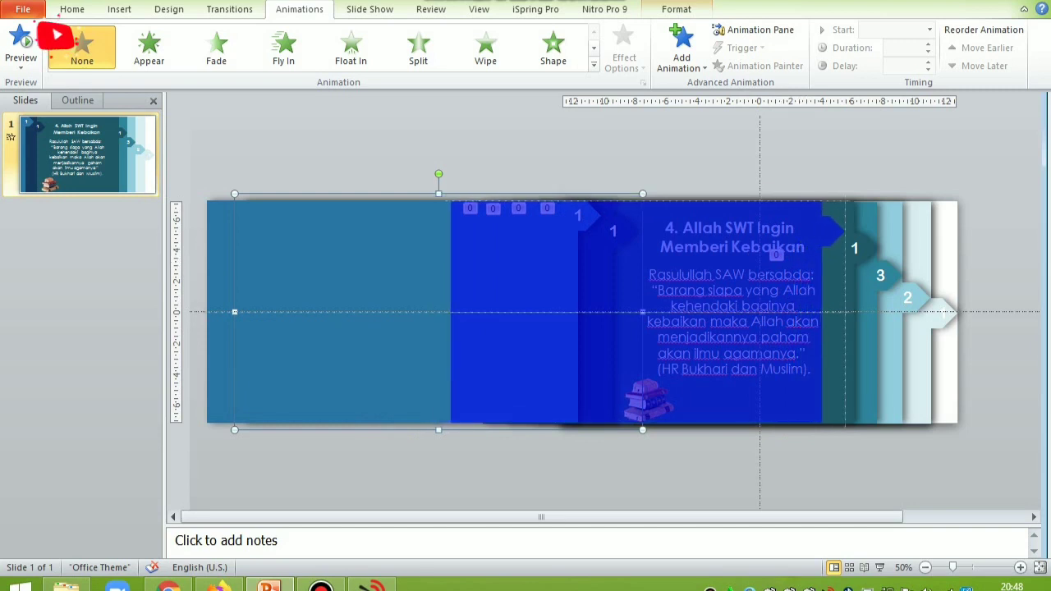
Step: Shift the blue rectangle right and group panel 5's text, picture and background
drag(654, 312, 656, 312)
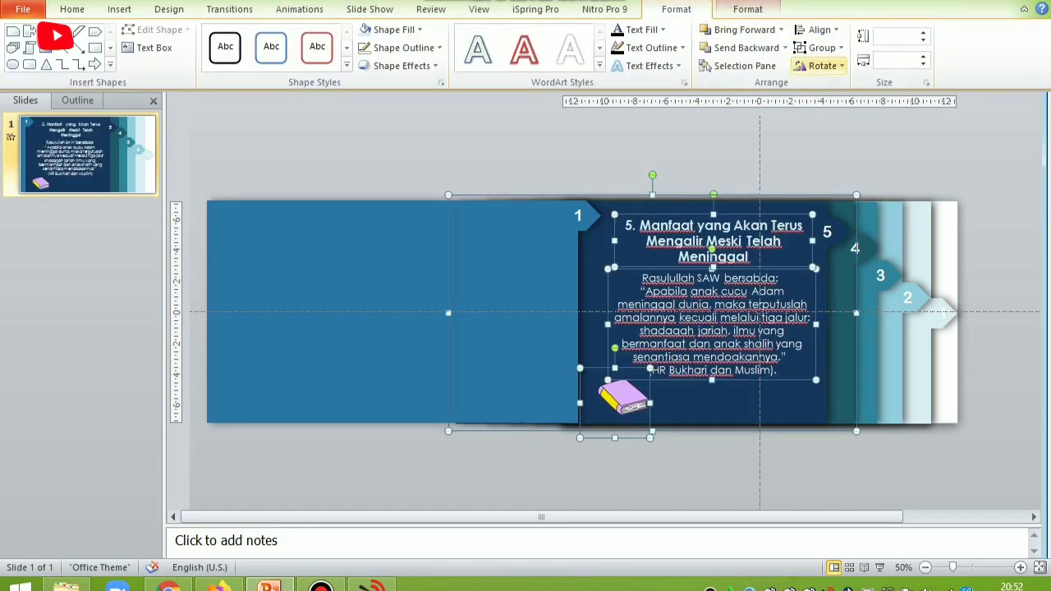
click(819, 48)
click(828, 66)
Step: Send the top panel and panels 4, 3, 2 and 1 to the back in turn
right_click(598, 264)
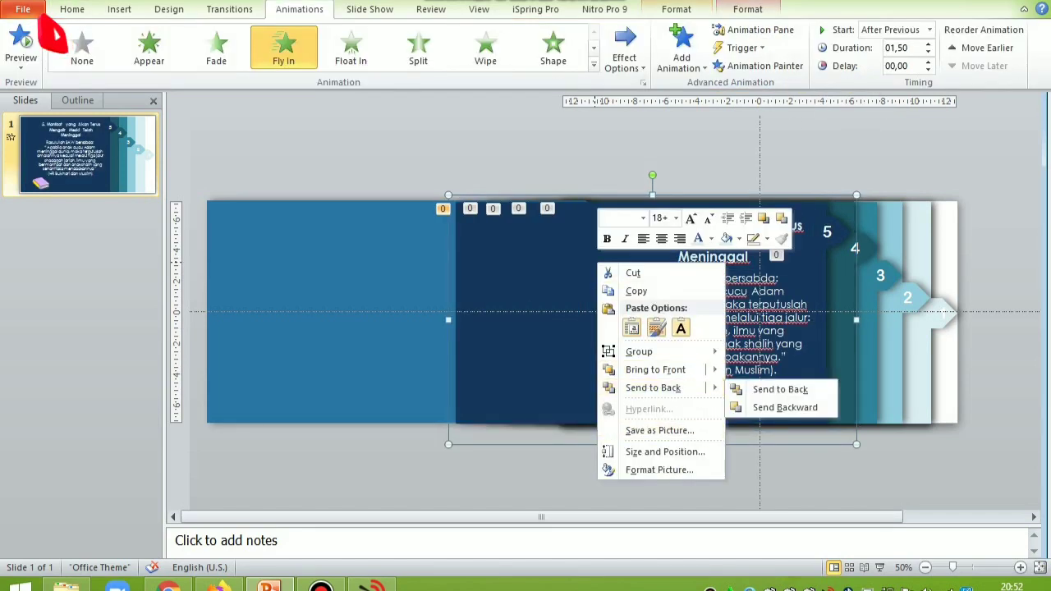
click(653, 388)
right_click(629, 272)
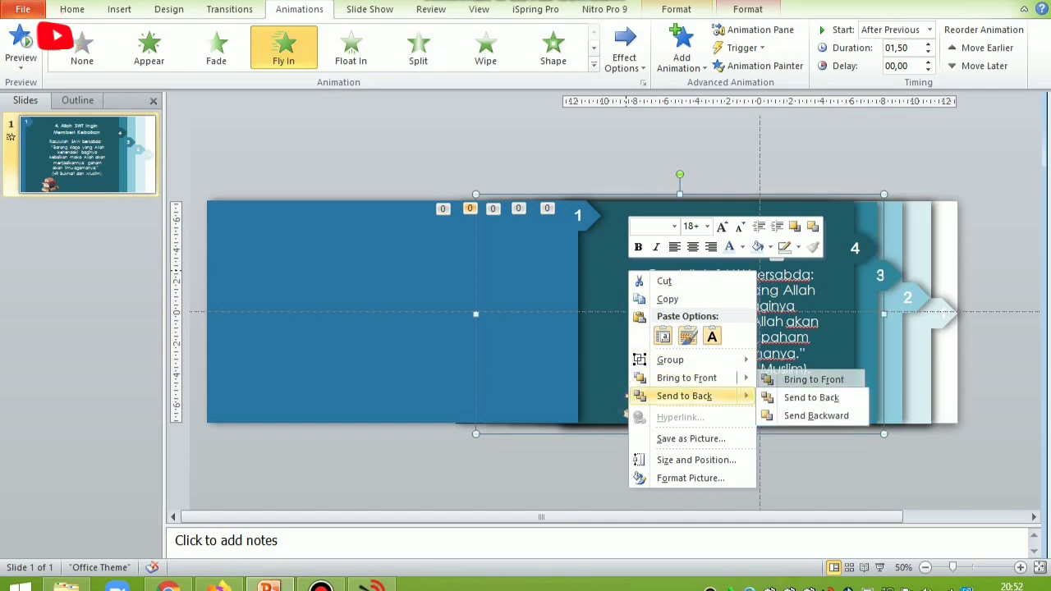
click(801, 396)
right_click(629, 292)
mouse_move(698, 397)
mouse_move(684, 415)
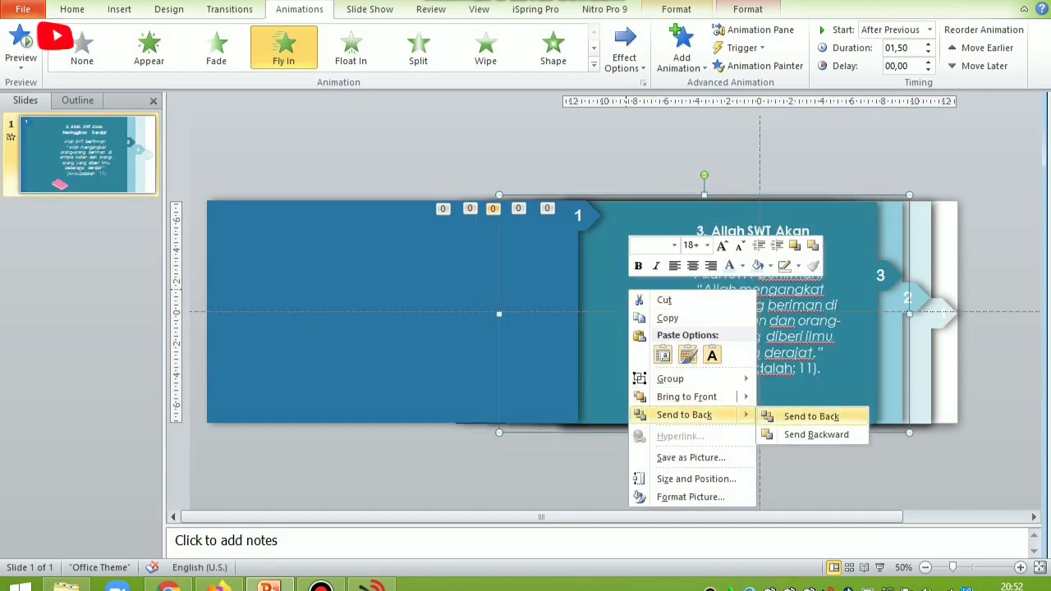
click(813, 416)
right_click(642, 279)
click(821, 404)
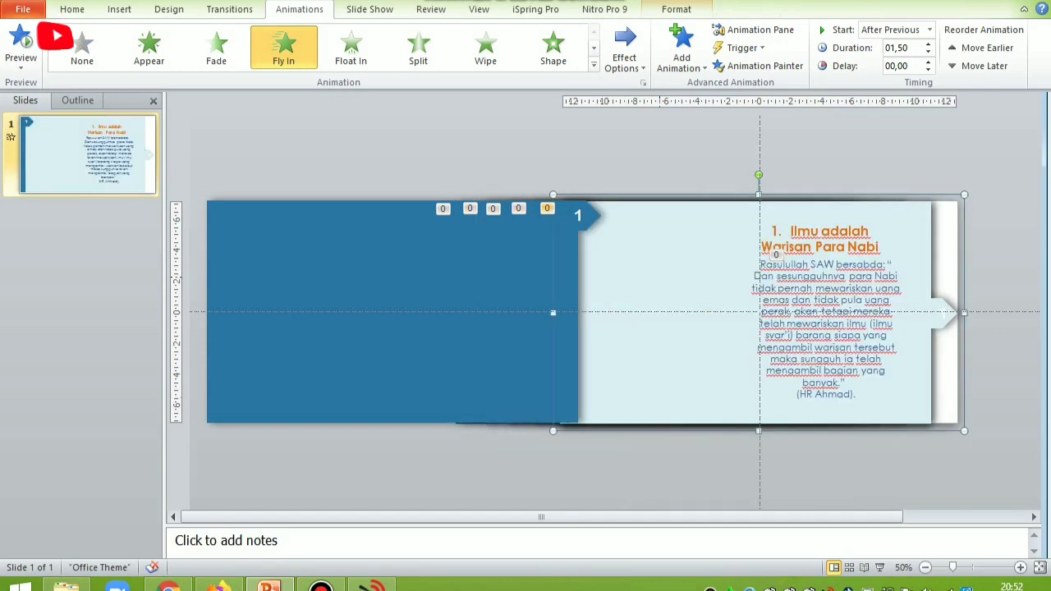
right_click(662, 273)
click(698, 402)
Step: Send the title book artwork behind the panels
right_click(838, 380)
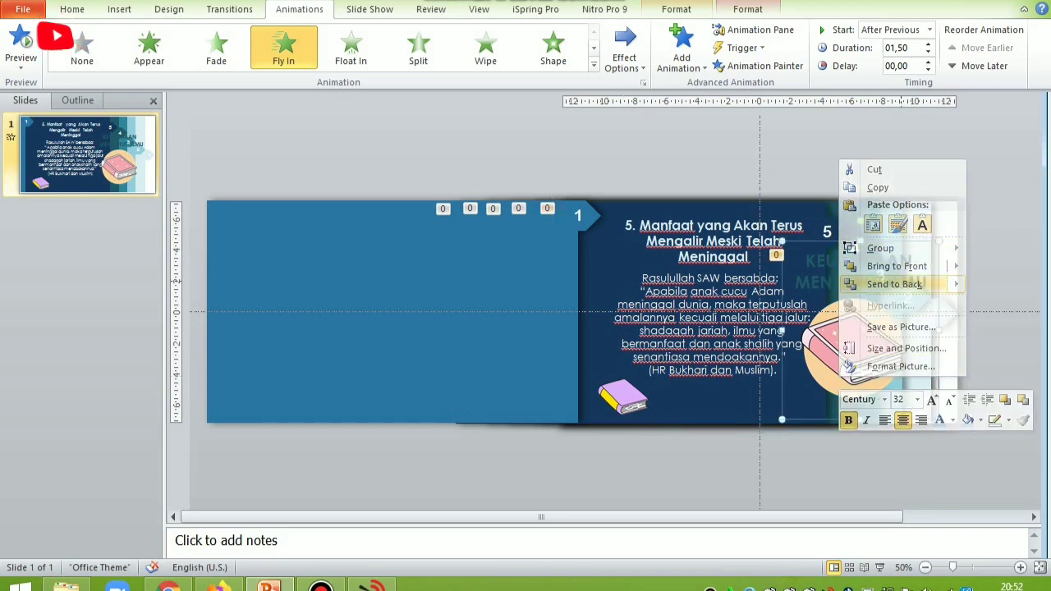
click(894, 284)
click(575, 328)
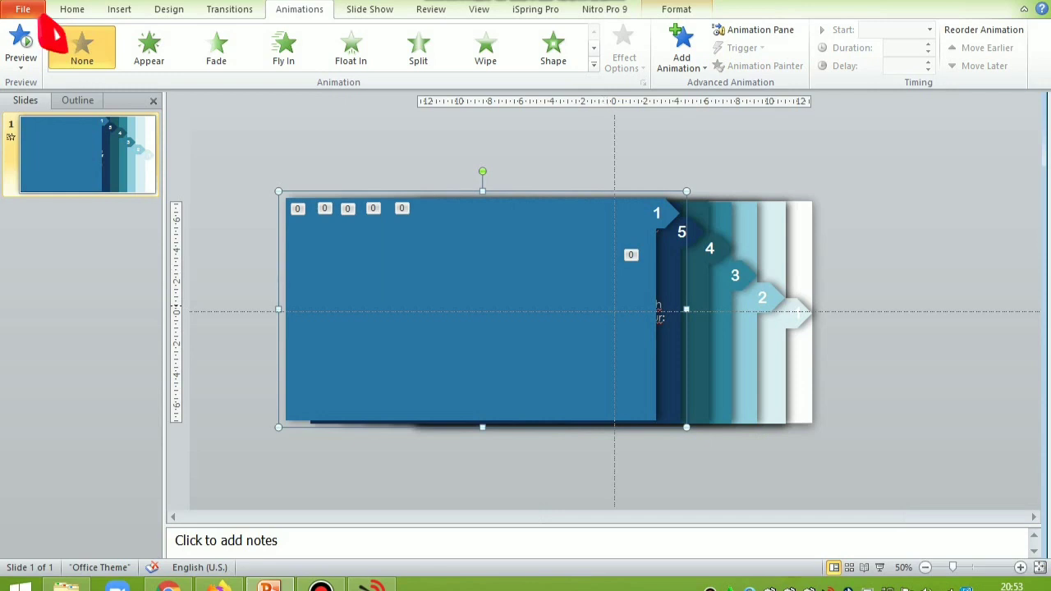
Step: Renumber the front panel's tab from 1 to 6
click(660, 217)
text(6)
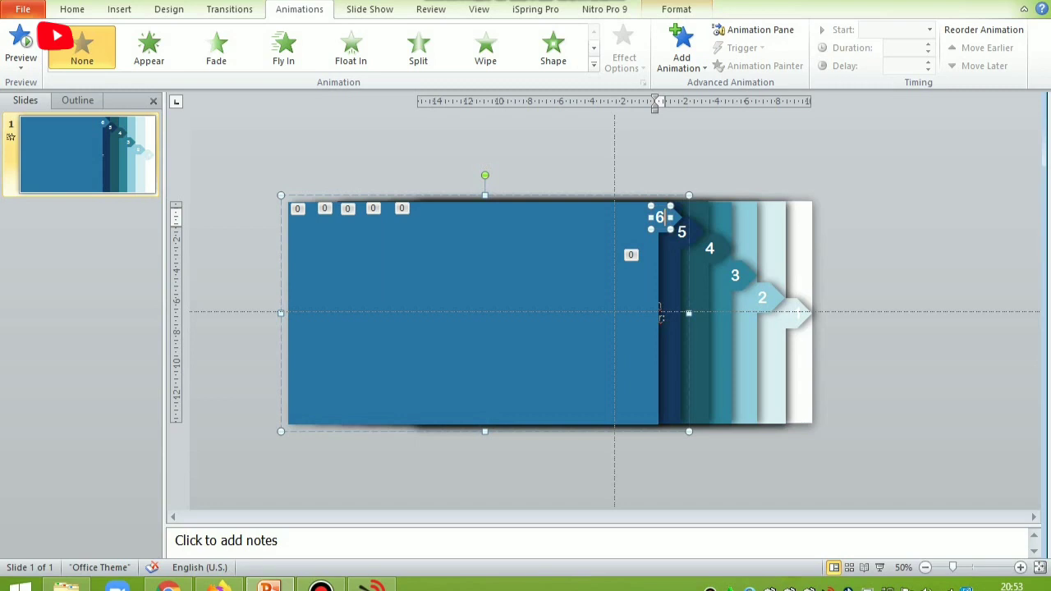
key(Escape)
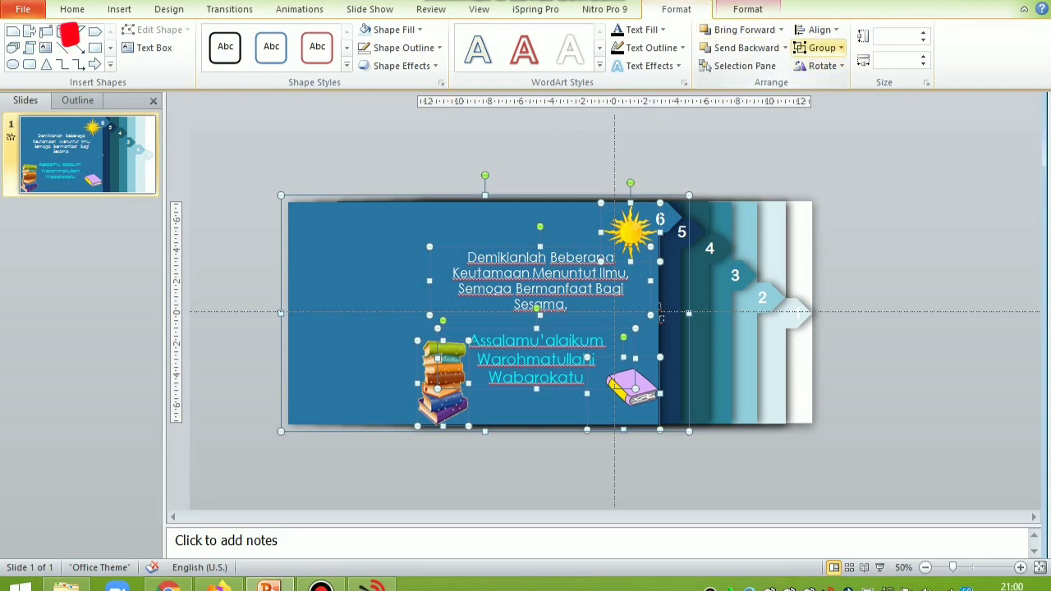
Step: Group the closing text, greeting, sun and books, and give the group a Fly In entrance
click(822, 48)
click(832, 67)
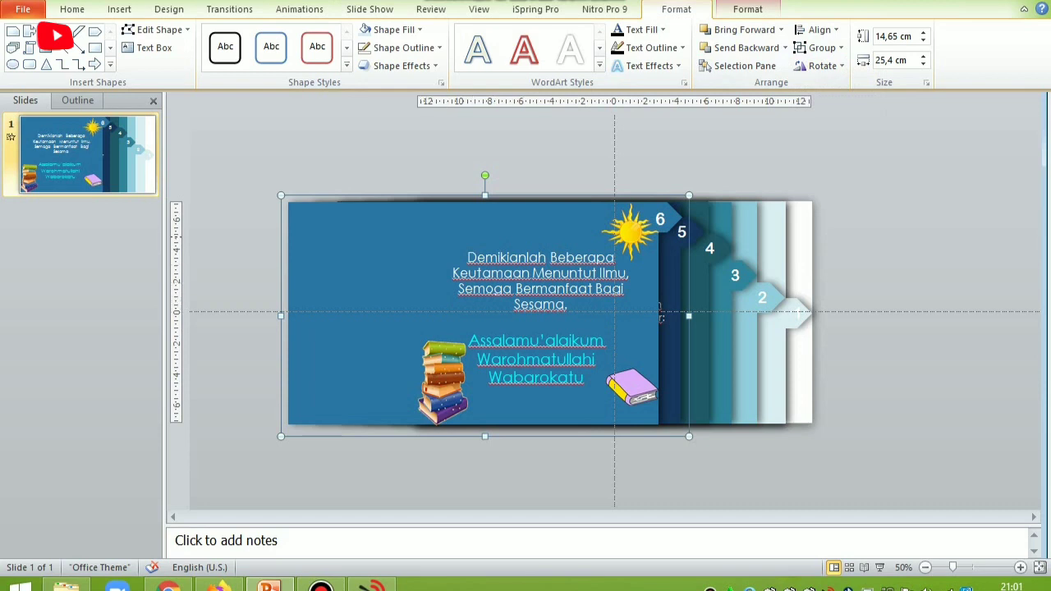
key(alt+a)
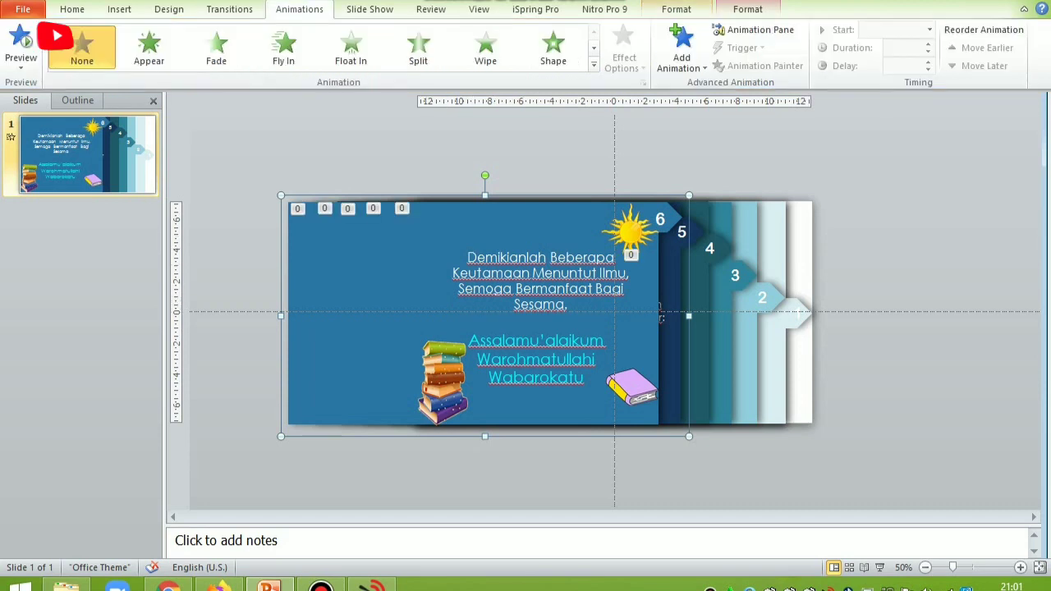
click(42, 37)
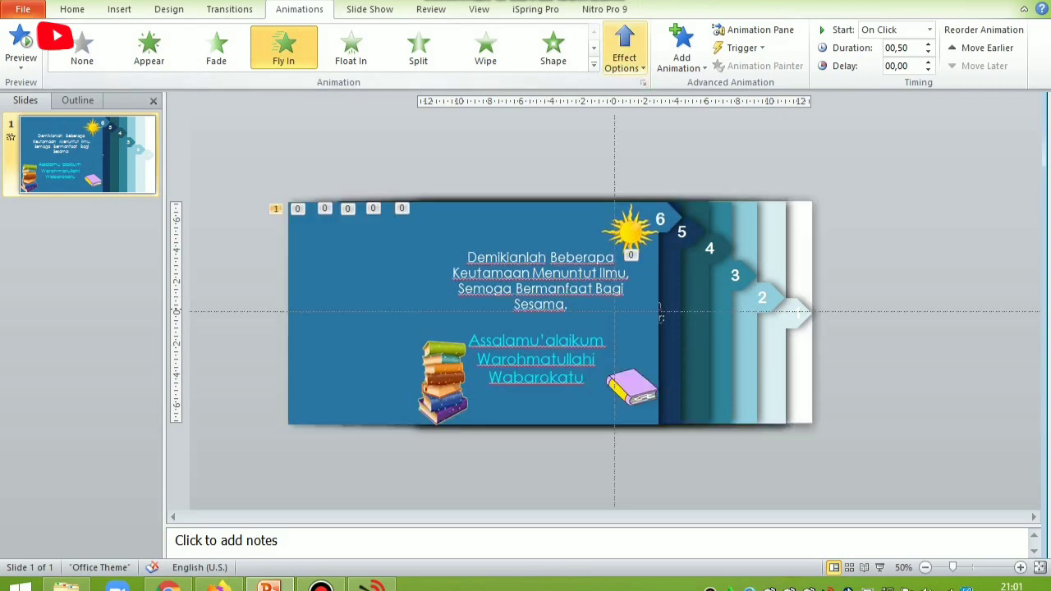
Step: Make panel 6 fly in From Left, starting After Previous, lasting 01,50
click(624, 51)
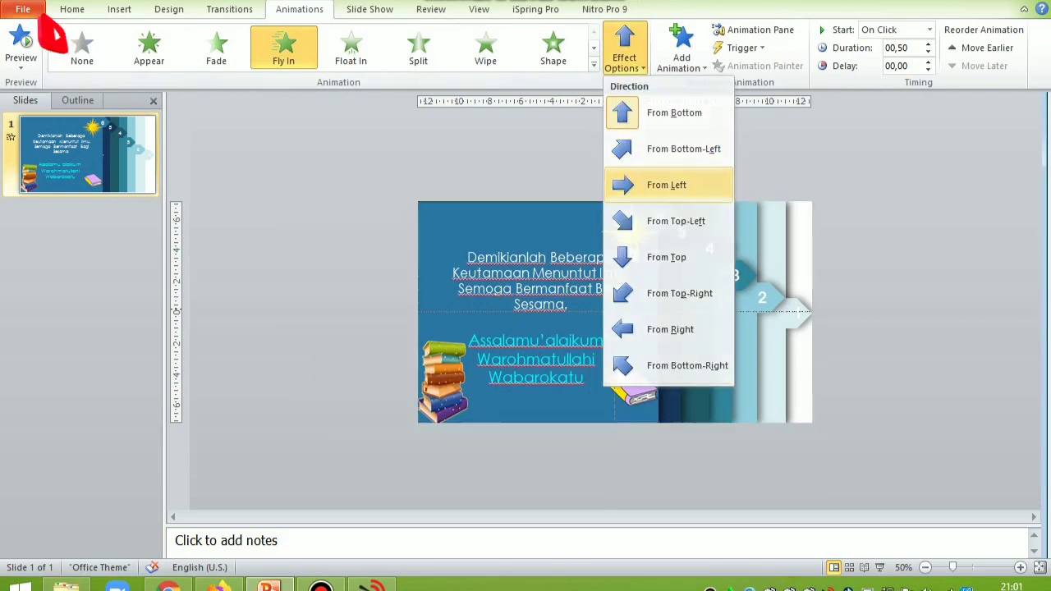
click(667, 185)
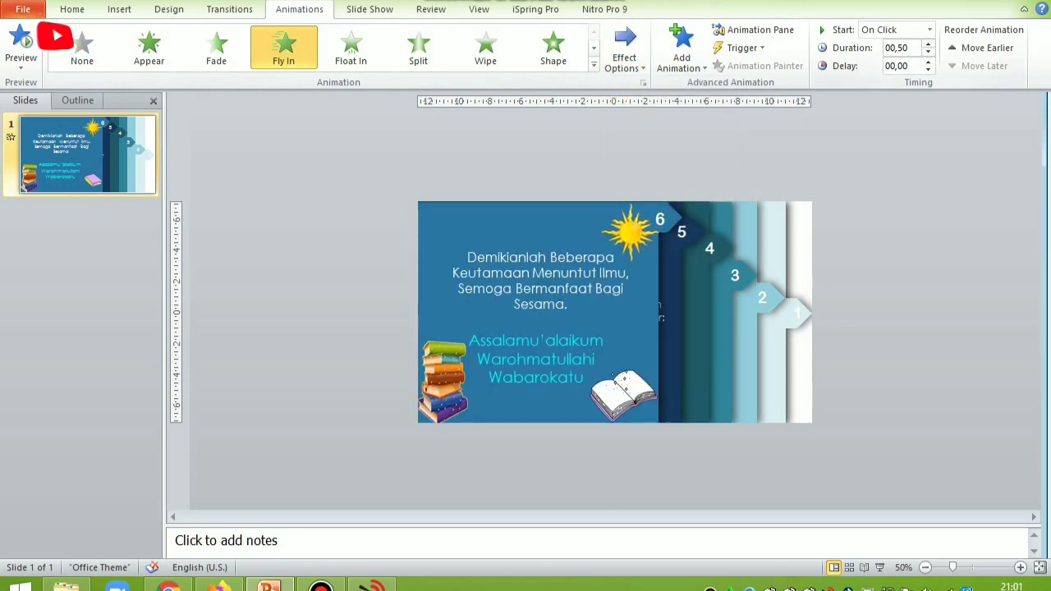
click(930, 30)
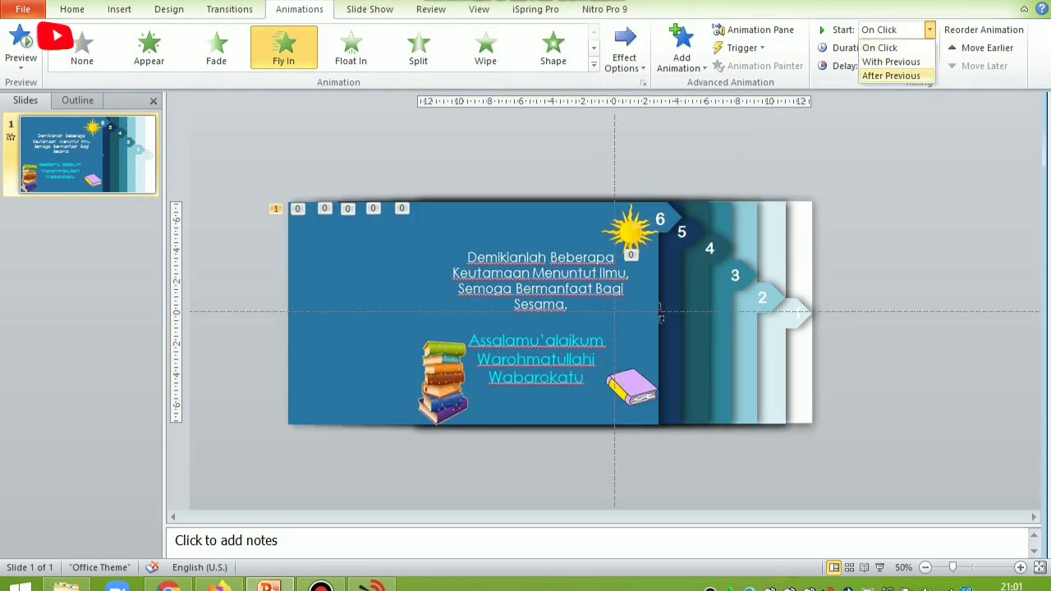
click(891, 75)
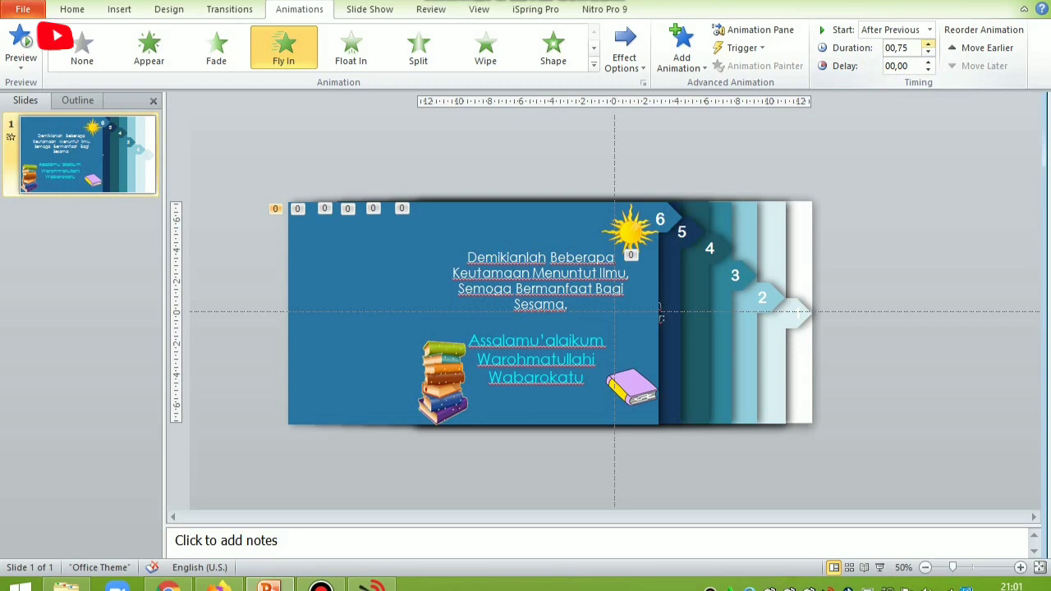
click(928, 43)
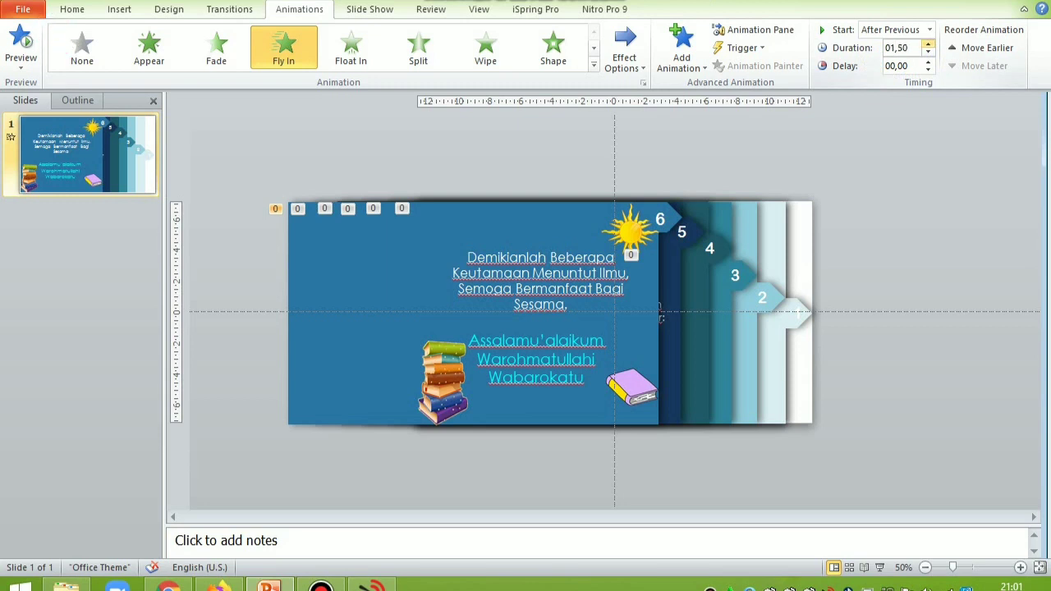
key(Escape)
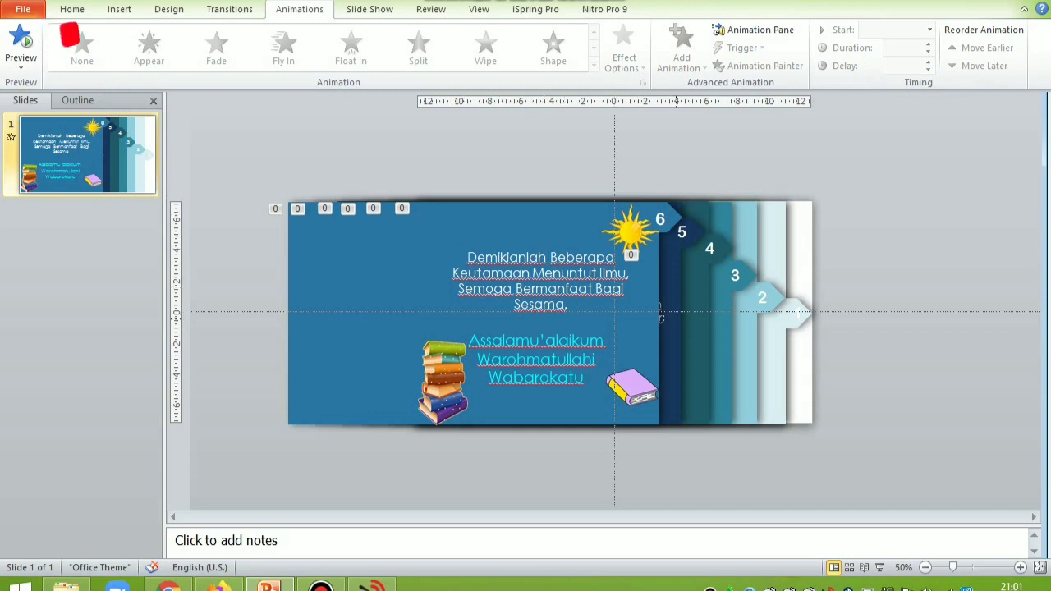
Step: Check the animations on the greeting text box and its two blue panels, then start the slide show
click(663, 317)
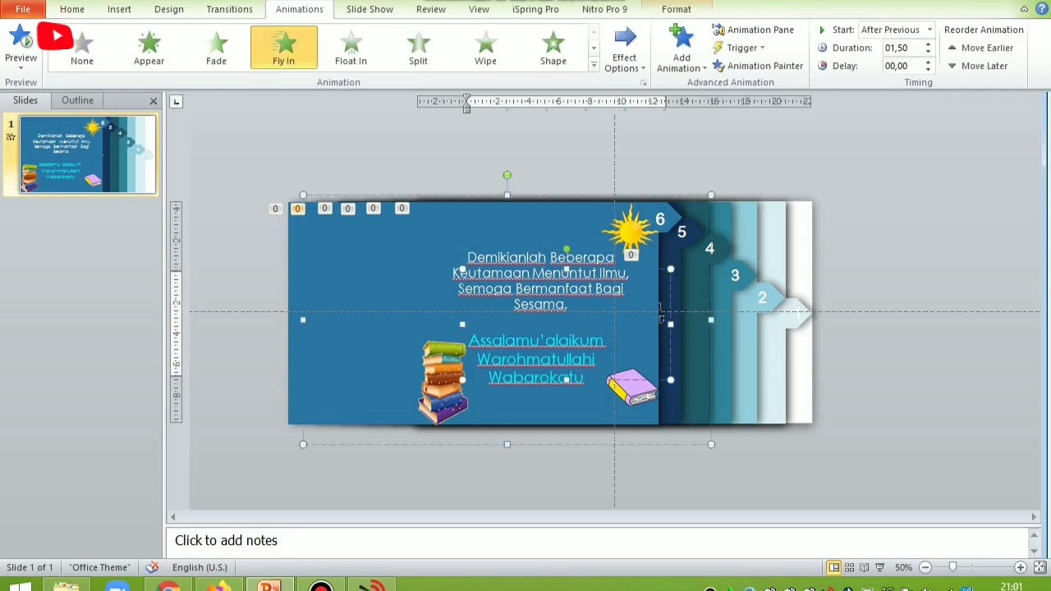
click(662, 317)
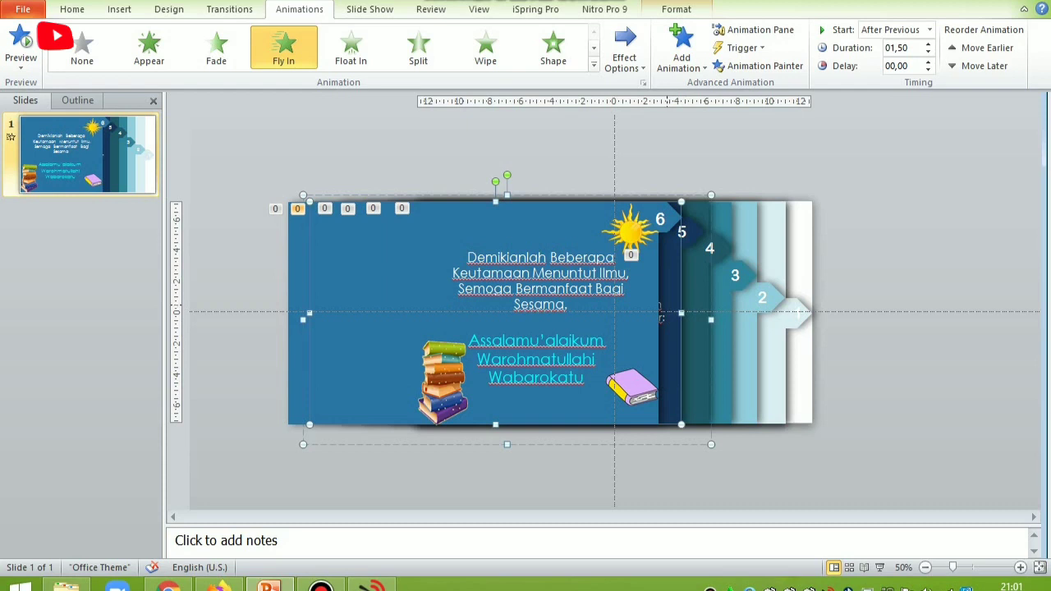
click(662, 317)
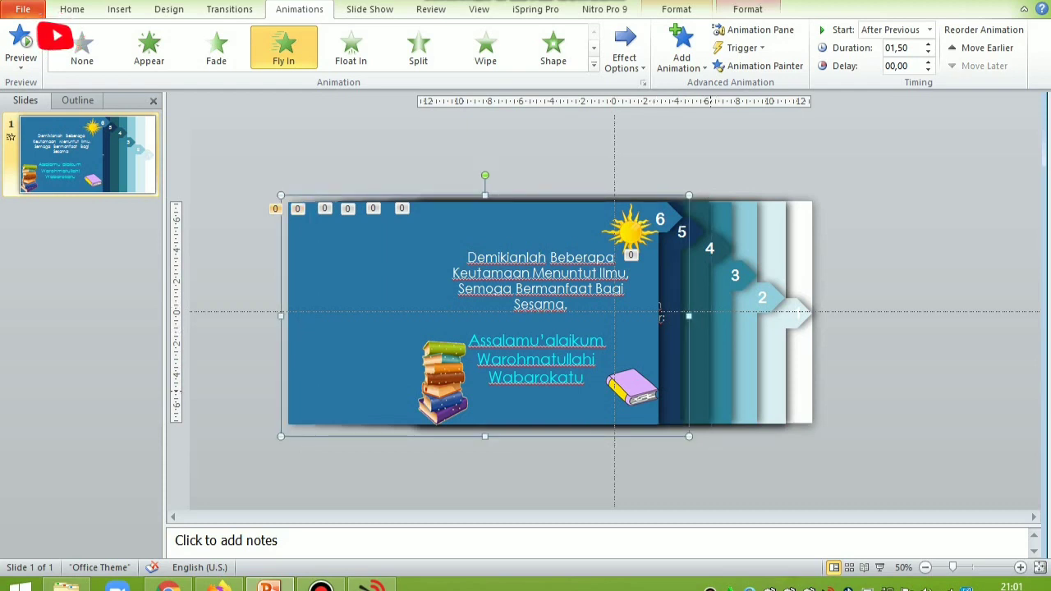
key(Escape)
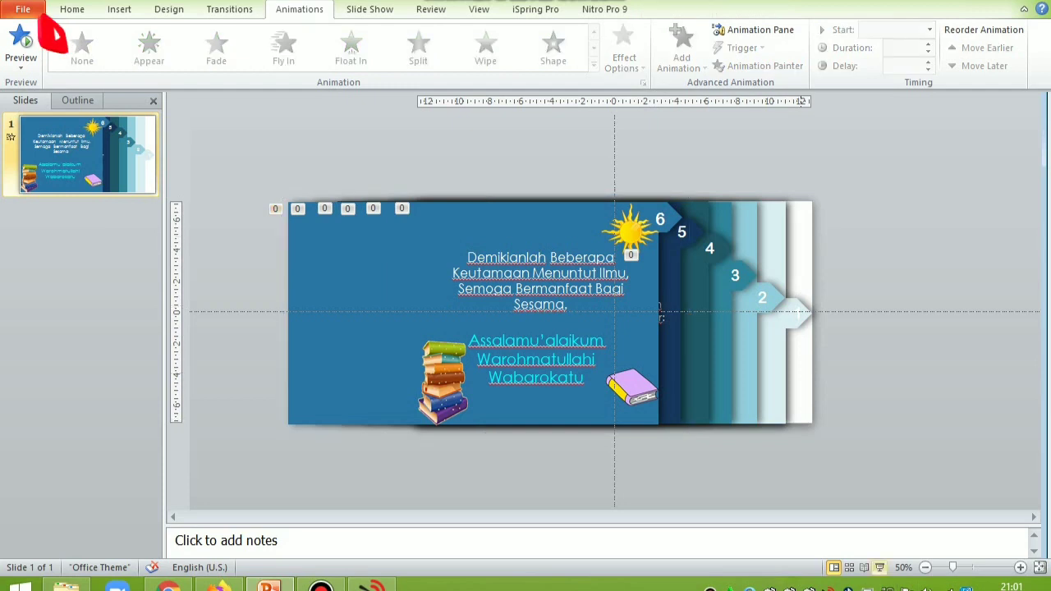
key(F5)
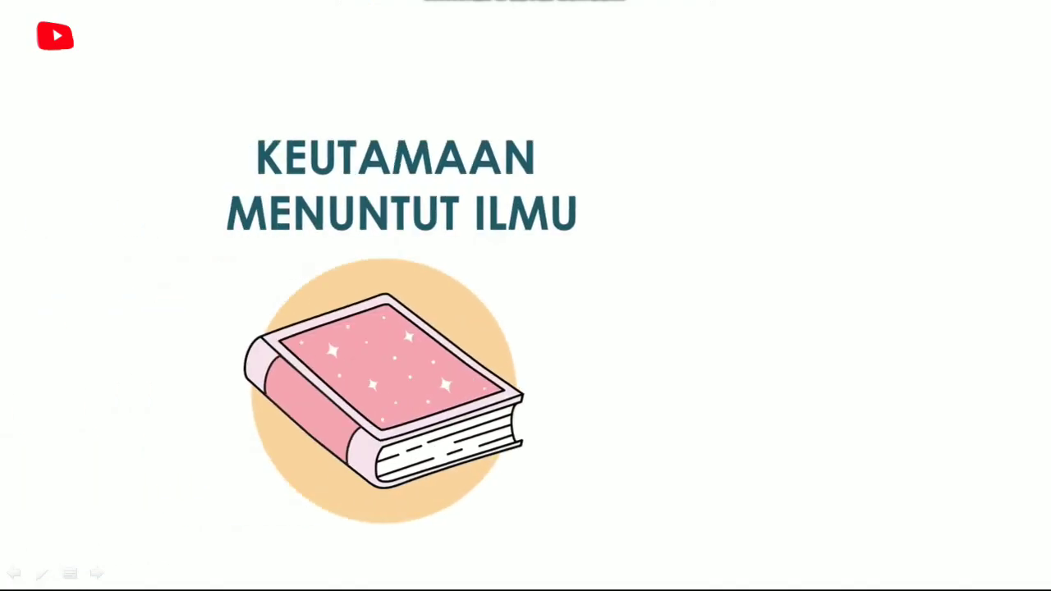
Step: Advance the show through the numbered panels flying in, then end it
key(Right)
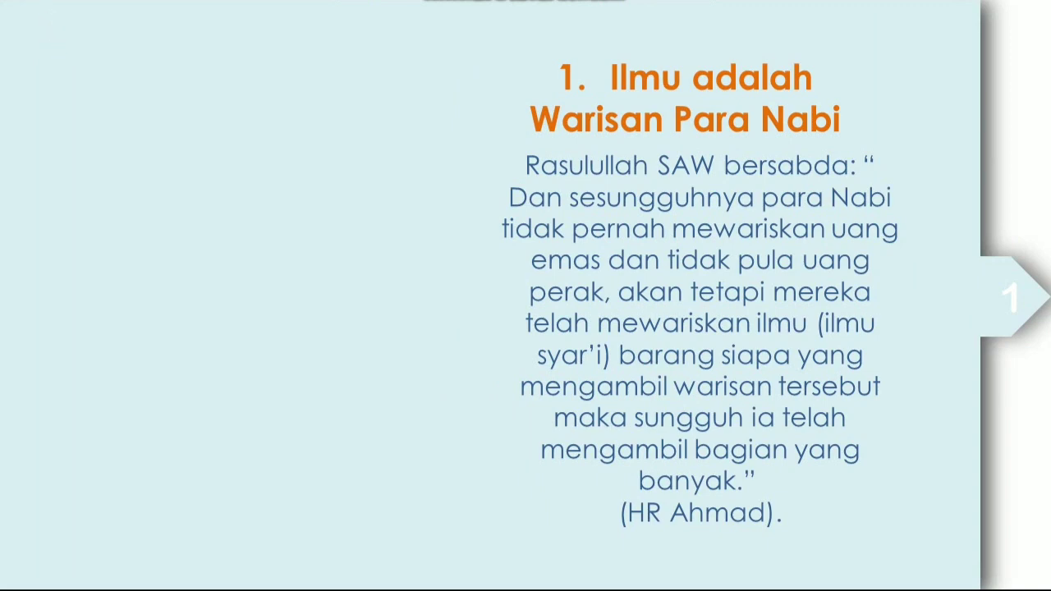
key(Right)
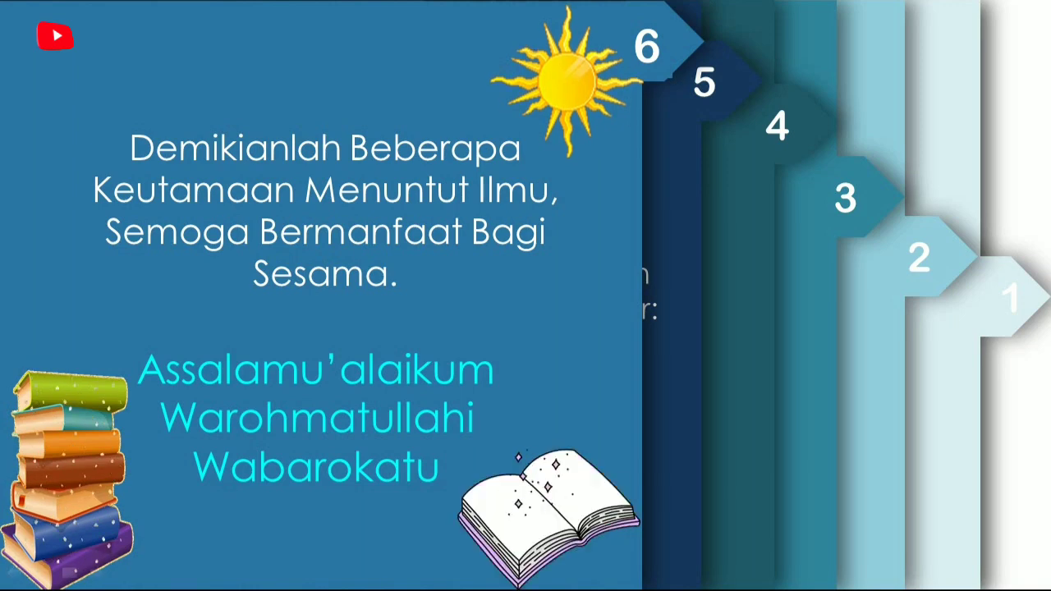
key(Escape)
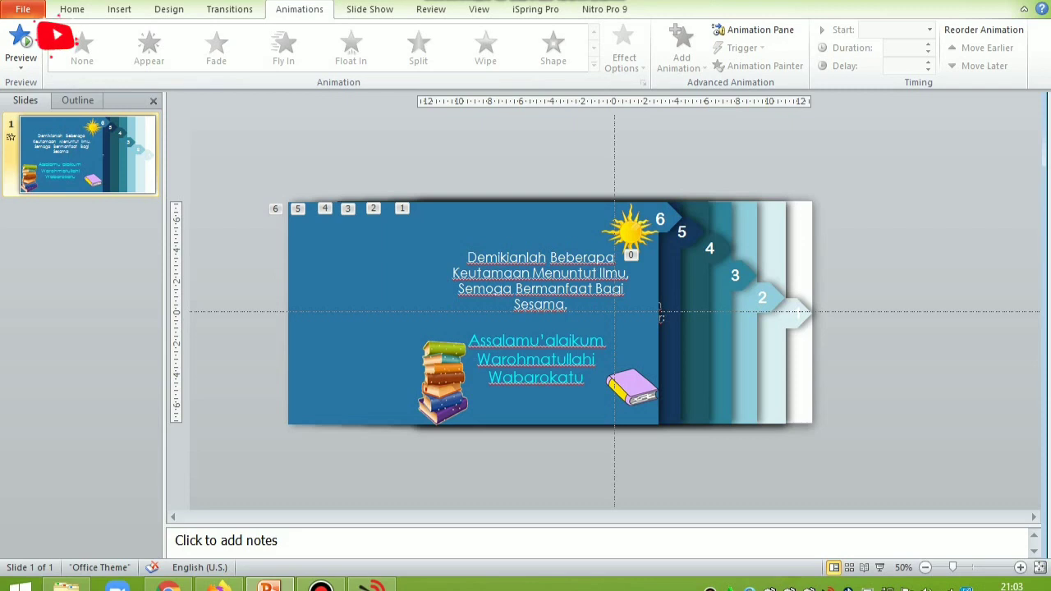
Step: Select all the slide objects and align them to their vertical middles
key(ctrl+a)
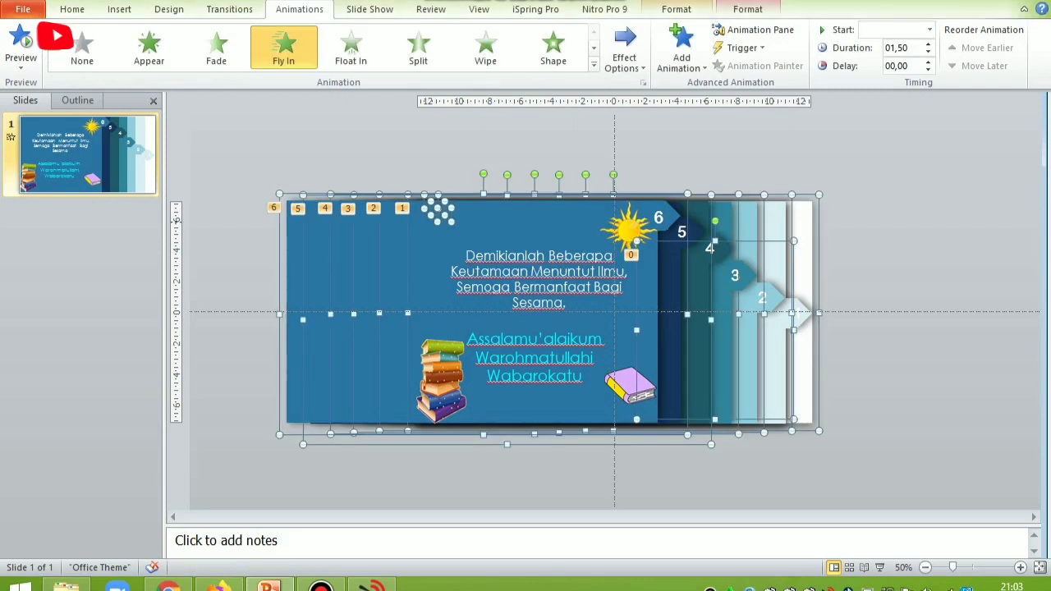
key(Escape)
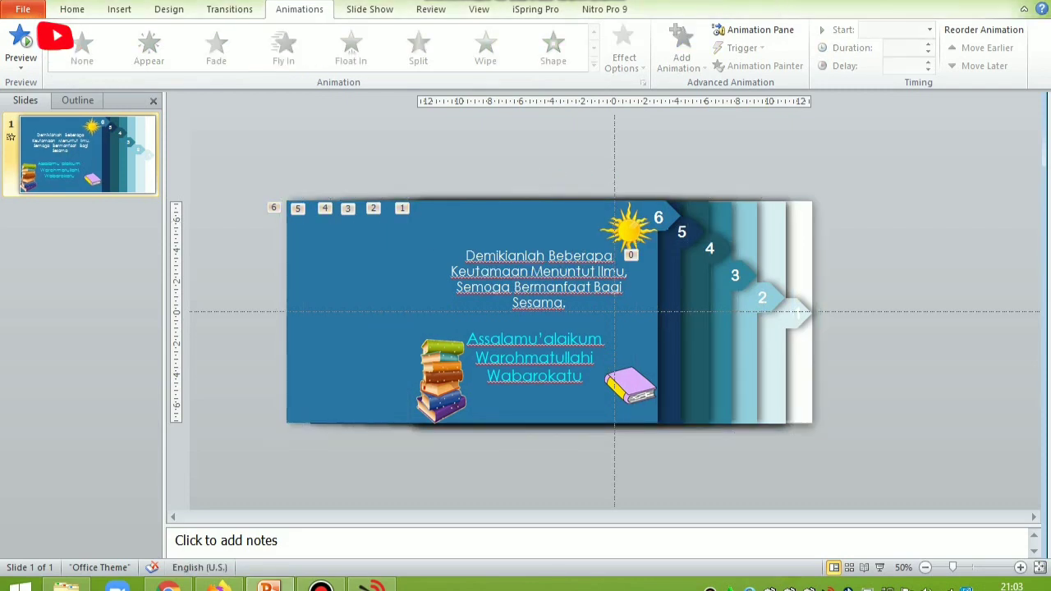
drag(236, 138, 893, 460)
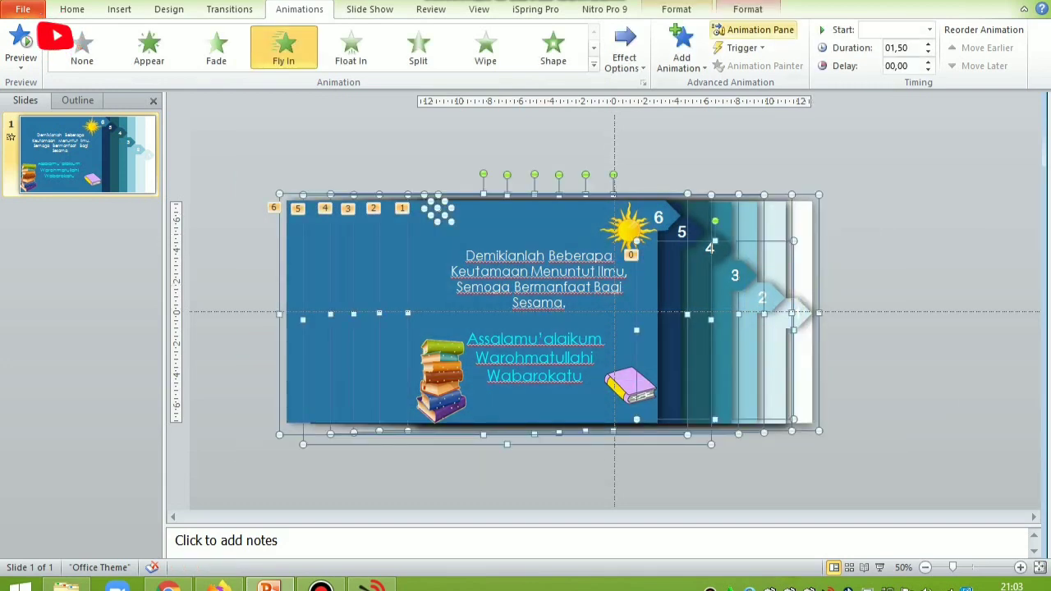
click(676, 9)
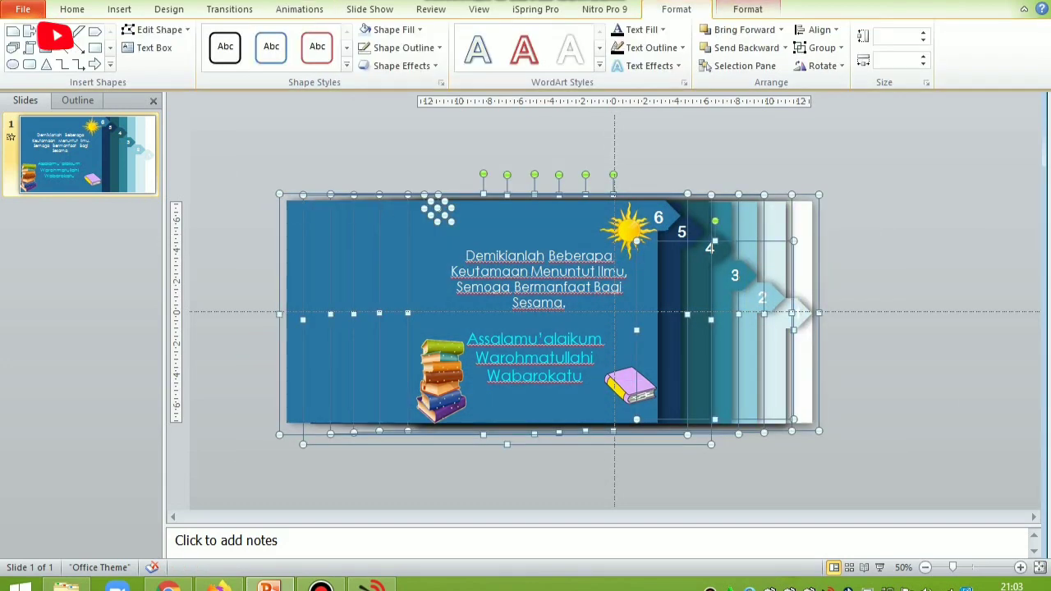
click(817, 30)
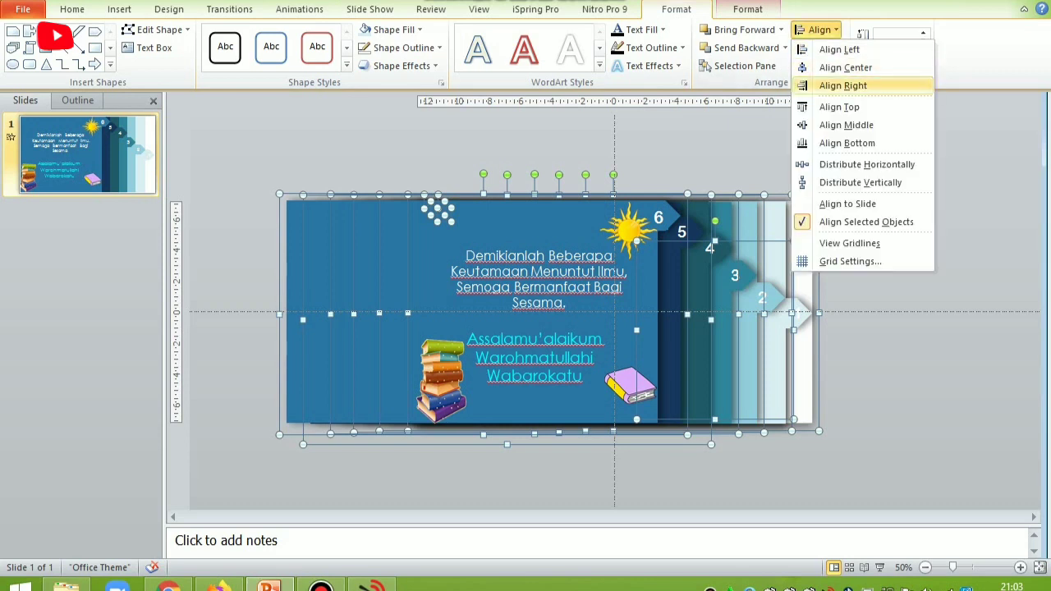
click(846, 125)
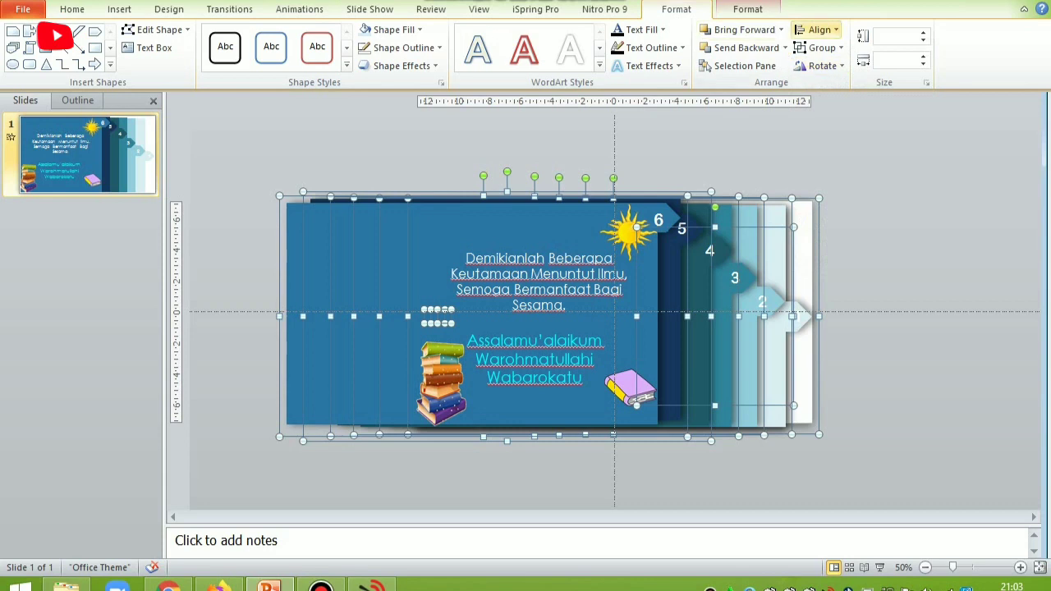
Step: Distribute the selected objects horizontally, then deselect them
click(817, 30)
click(867, 164)
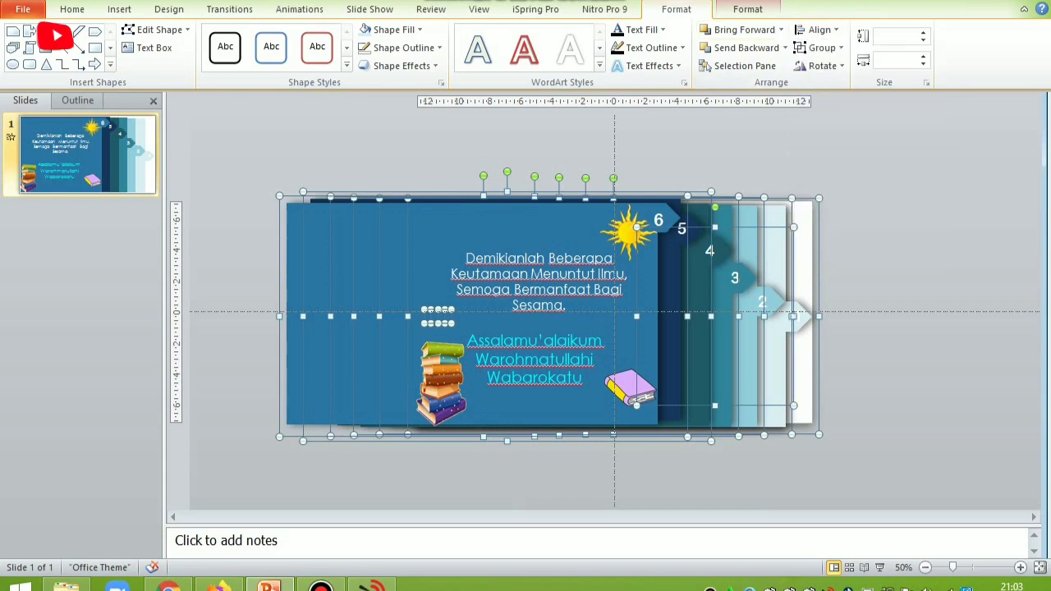
key(Escape)
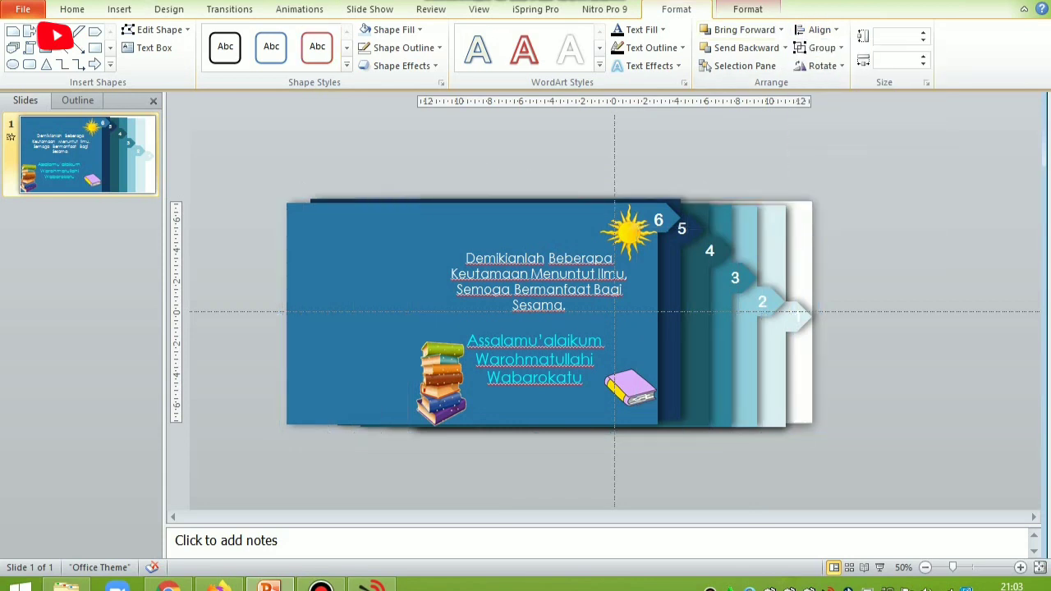